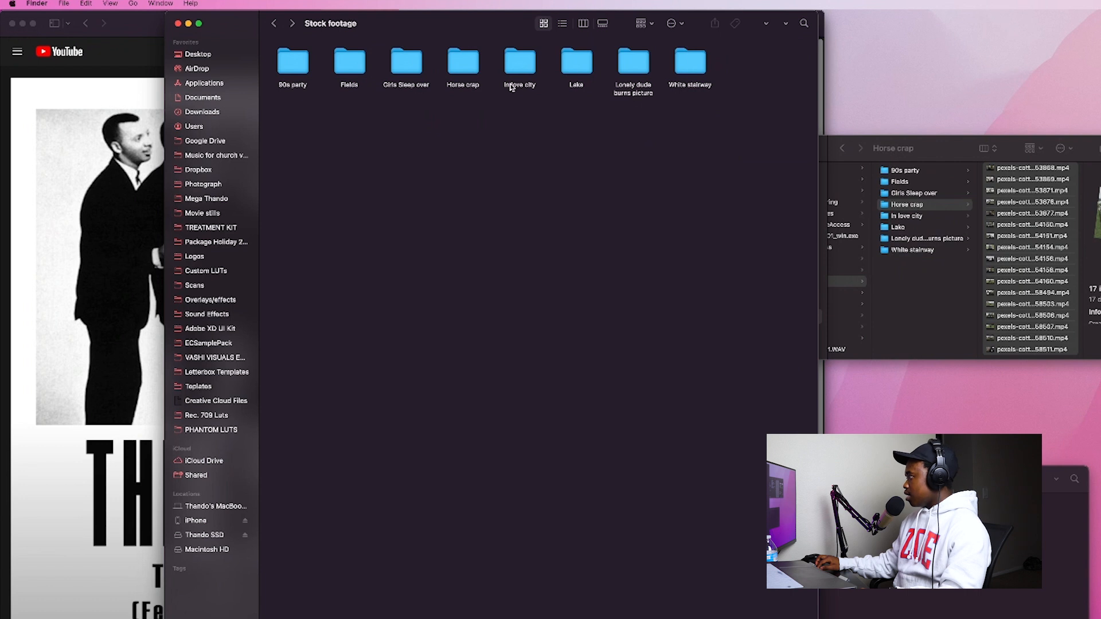
Browse the Horse crap and In love city stock footage folders and preview the first In love city clip
double_click(456, 53)
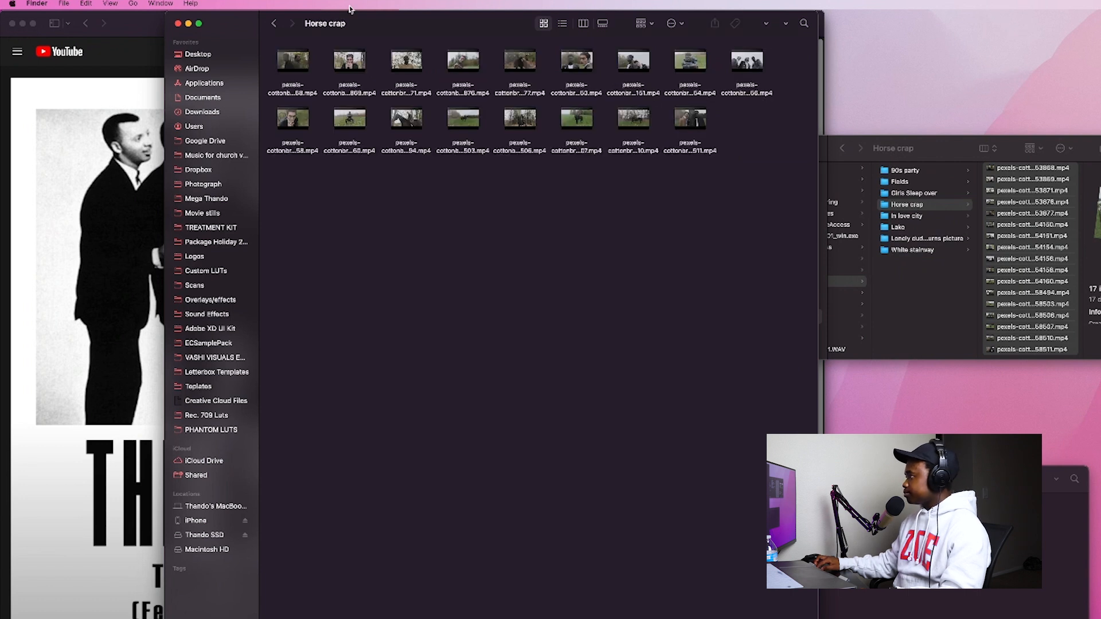
left_click(273, 24)
double_click(520, 60)
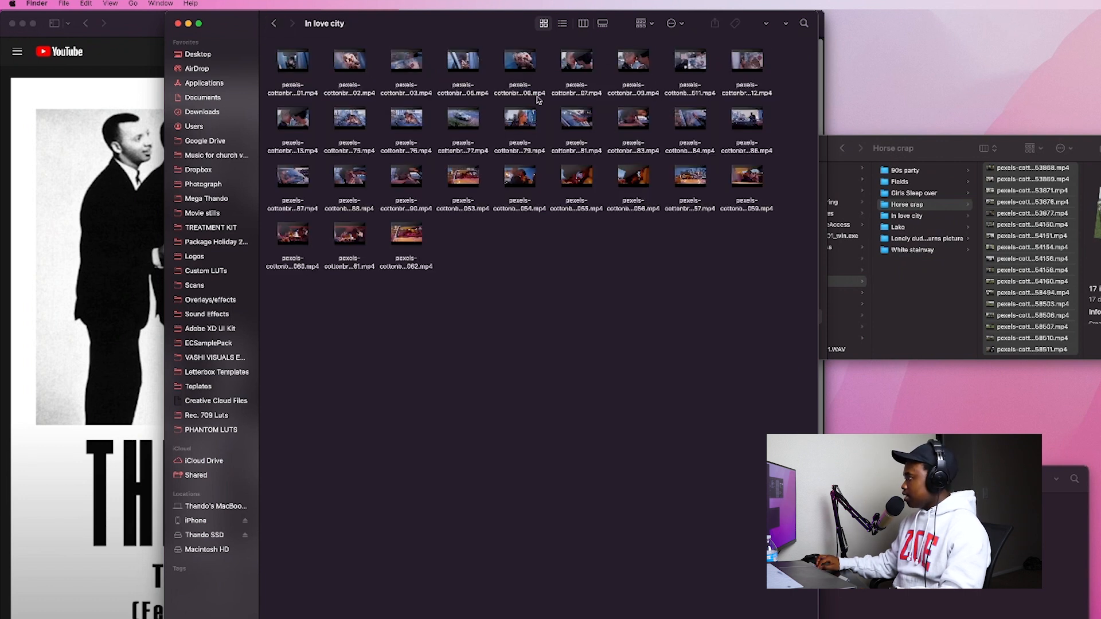
left_click(303, 67)
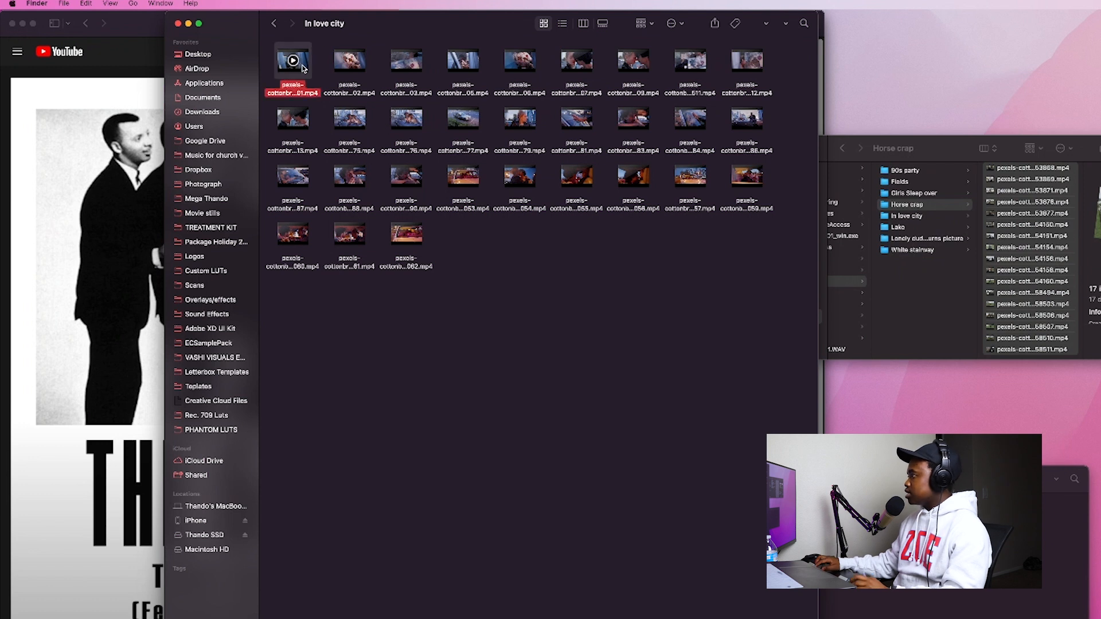
key("space")
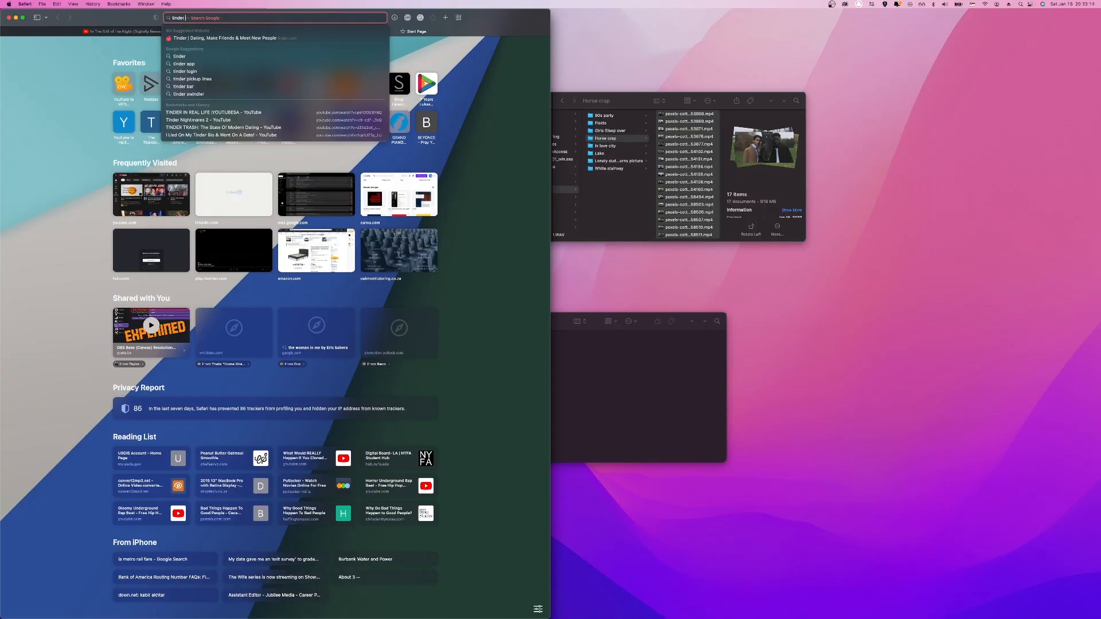
Search the web for the Tinder logo
type("logo")
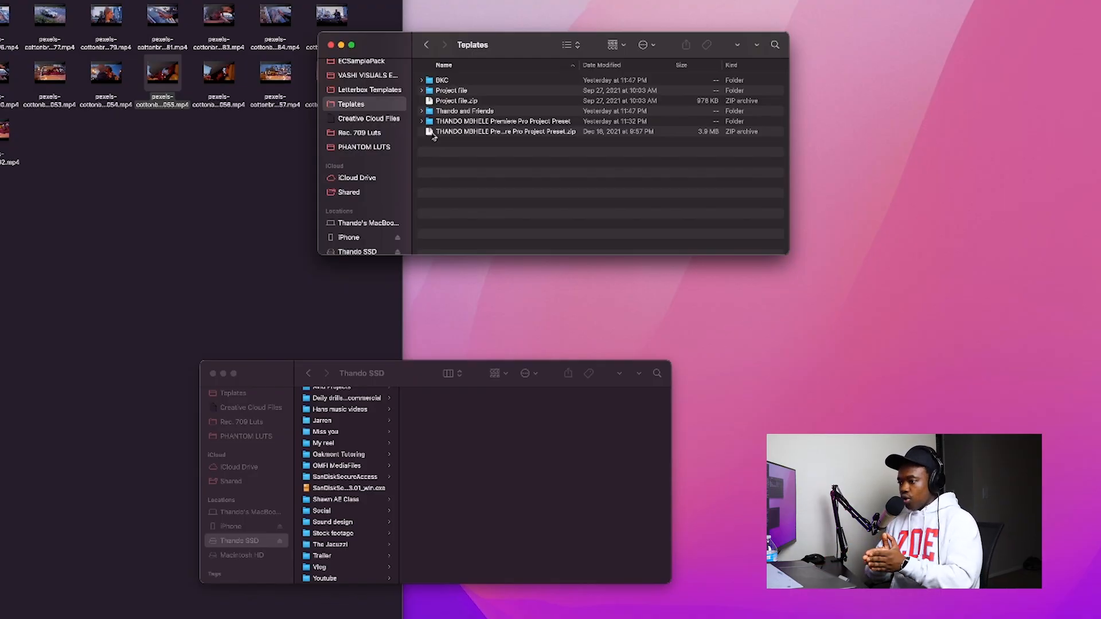
Duplicate the Premiere Pro project preset folder, move the copy to the external SSD and rename it Tinder Comercial
left_click(454, 122)
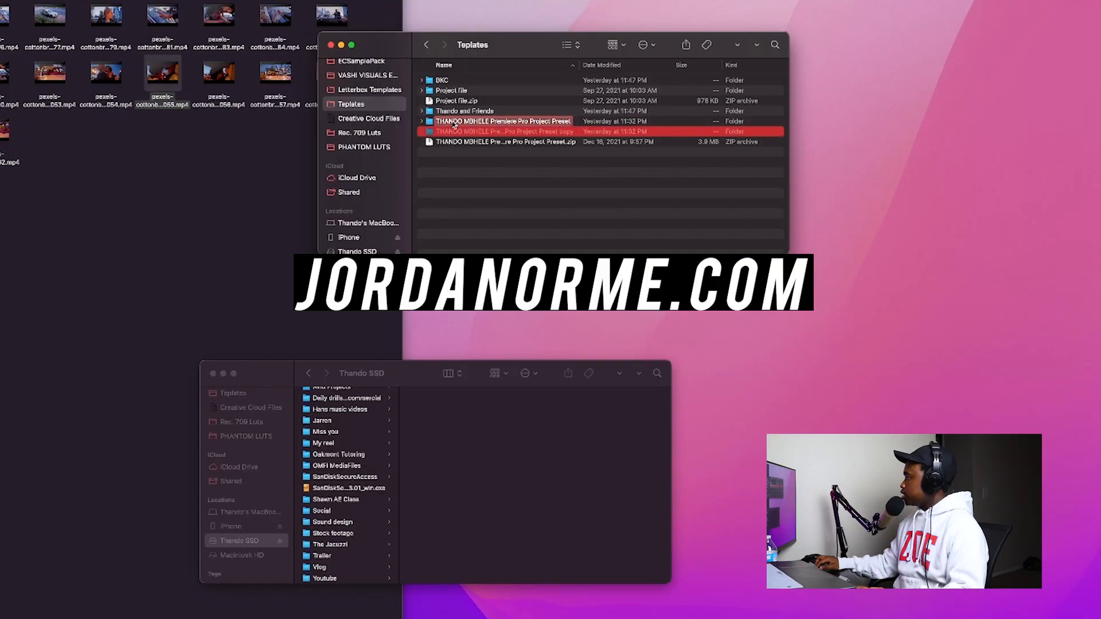
left_click_drag(492, 122, 344, 213)
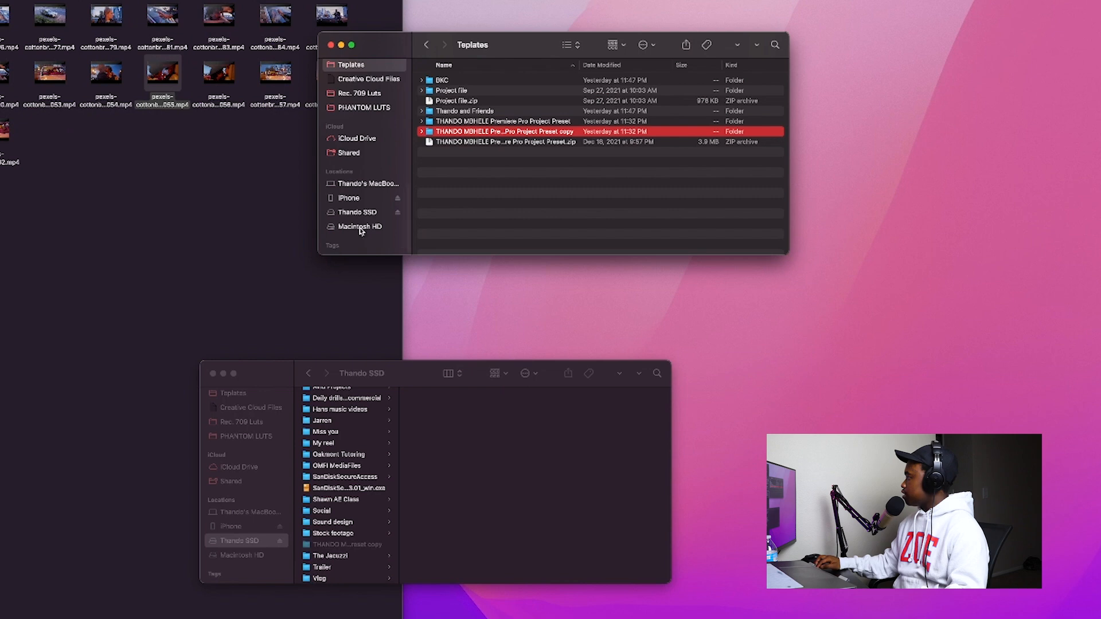
left_click(355, 545)
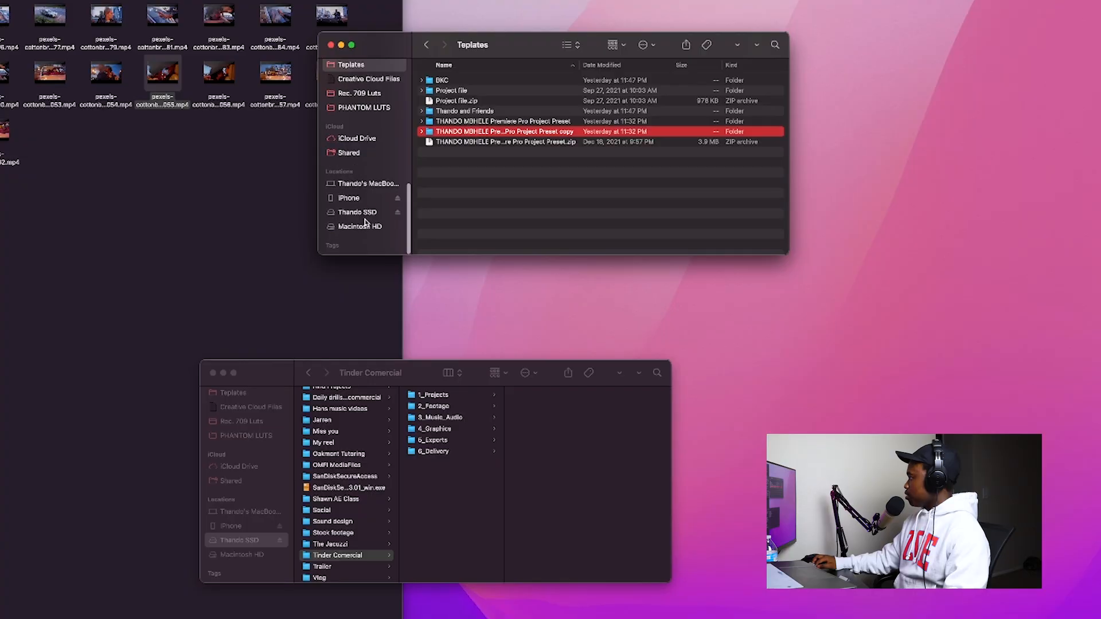
Move all clips from the SSD's In love city stock footage folder into the 2_Footage folder of Tinder Comercial
left_click(364, 226)
left_click(358, 212)
scroll(439, 182, "down", 2)
scroll(439, 182, "down", 1)
left_click(461, 198)
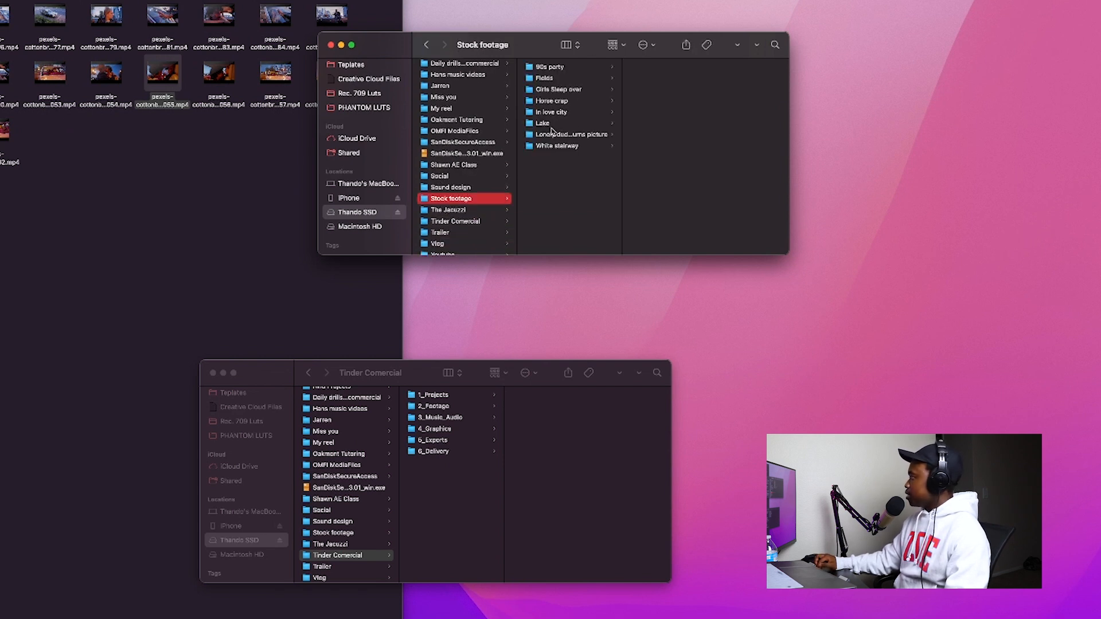
key("Right")
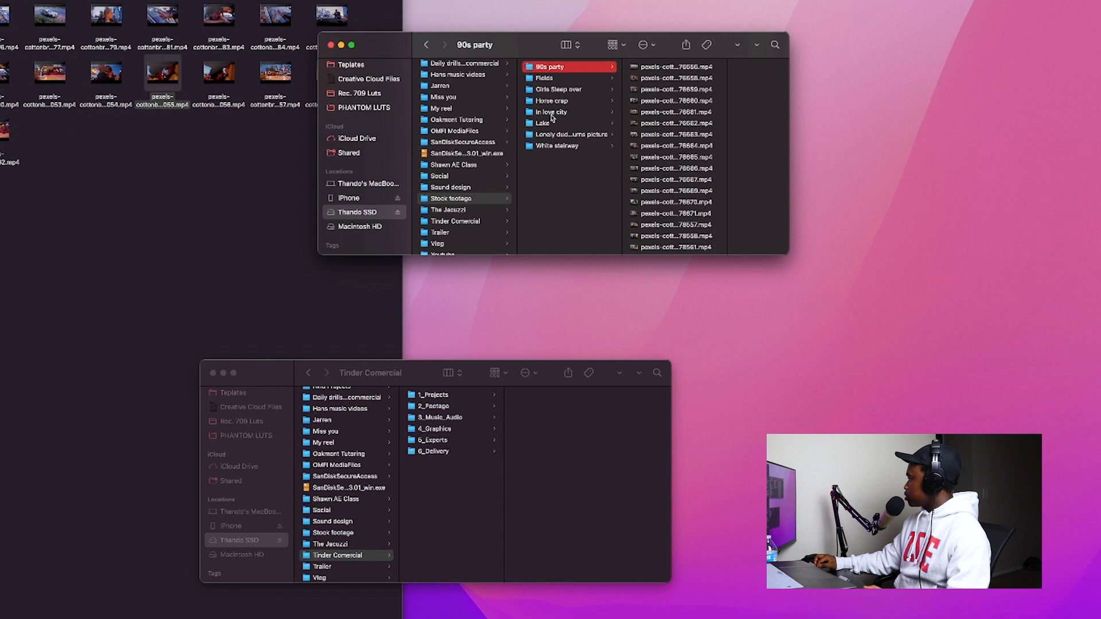
left_click(556, 112)
left_click(668, 98)
key("super+a")
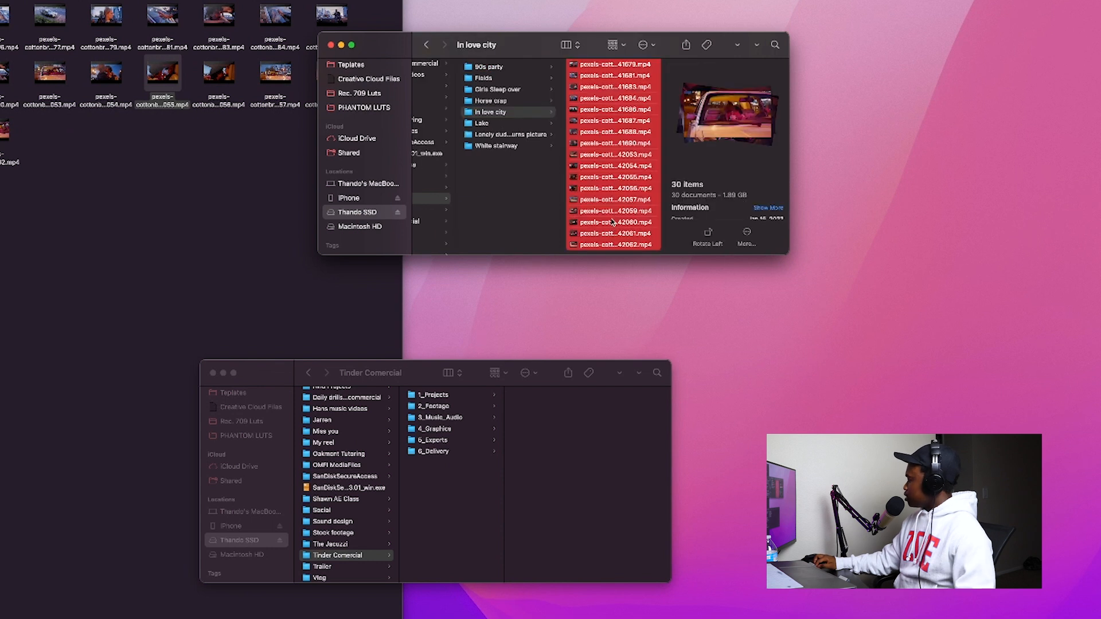
left_click_drag(612, 221, 436, 408)
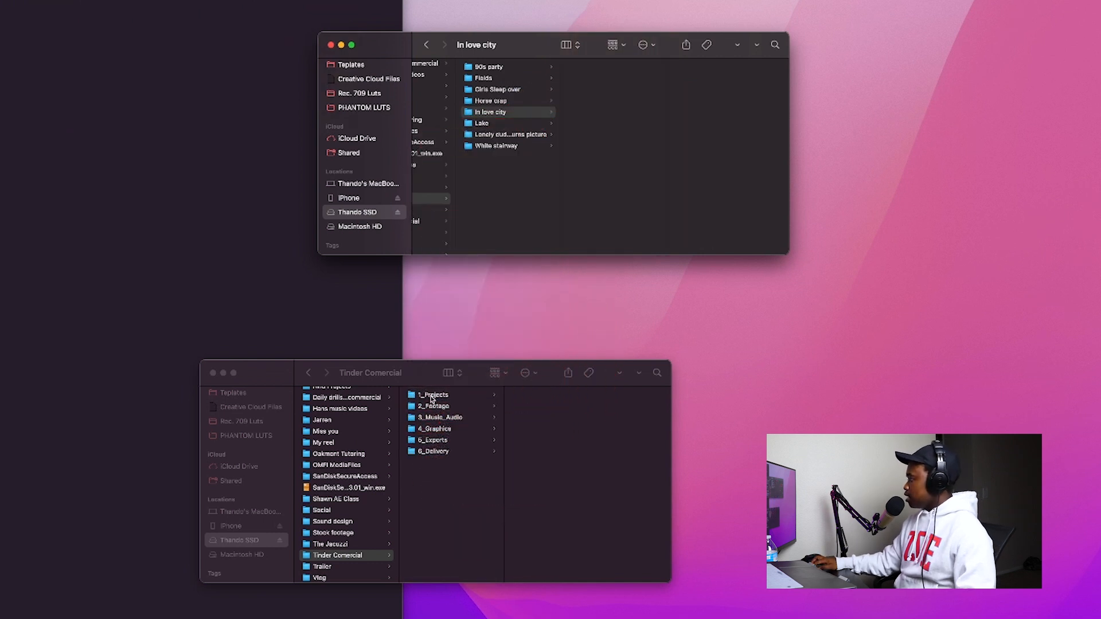
Rename the Premiere project file in 1_Projects to Tinder Commercial_01152022
left_click(432, 400)
left_click(465, 395)
left_click(567, 418)
left_click(502, 417)
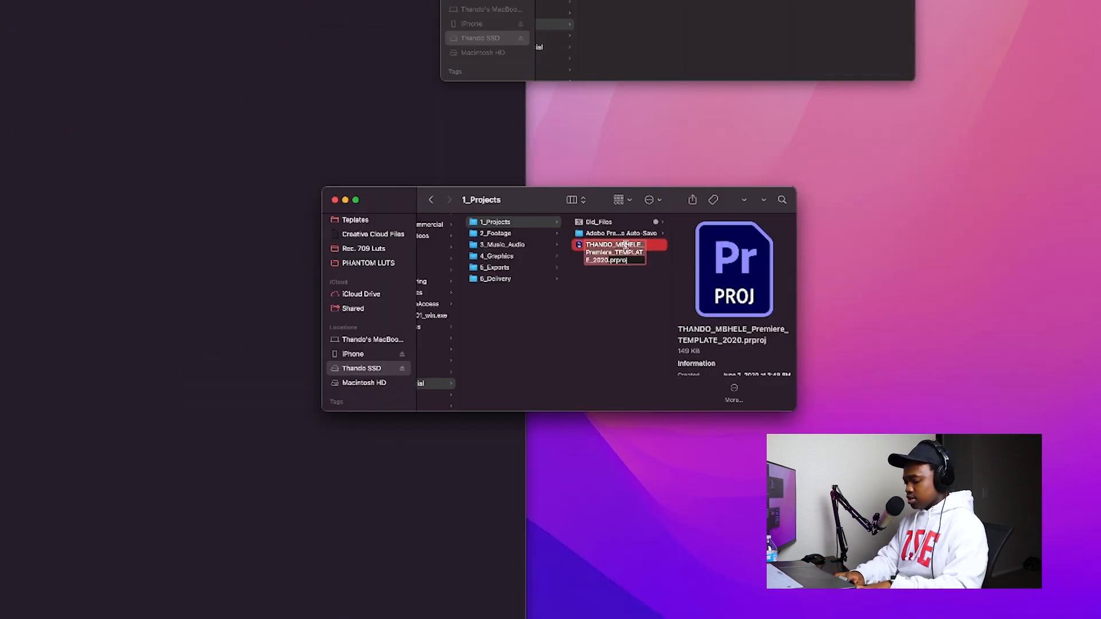
type("Tinder Commercial_01152022")
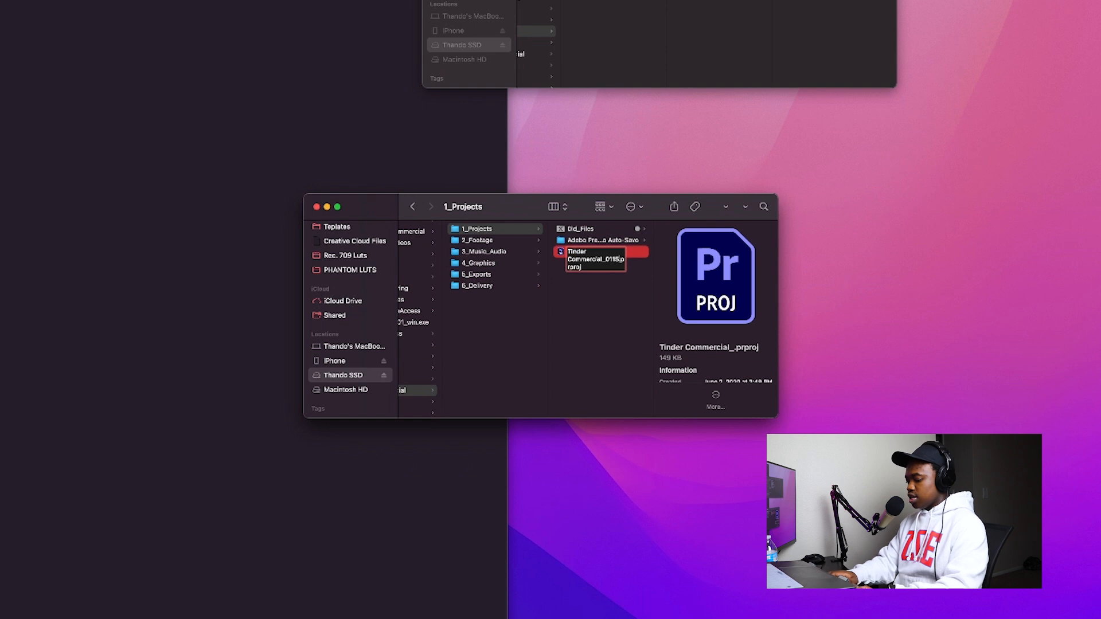
key("Return")
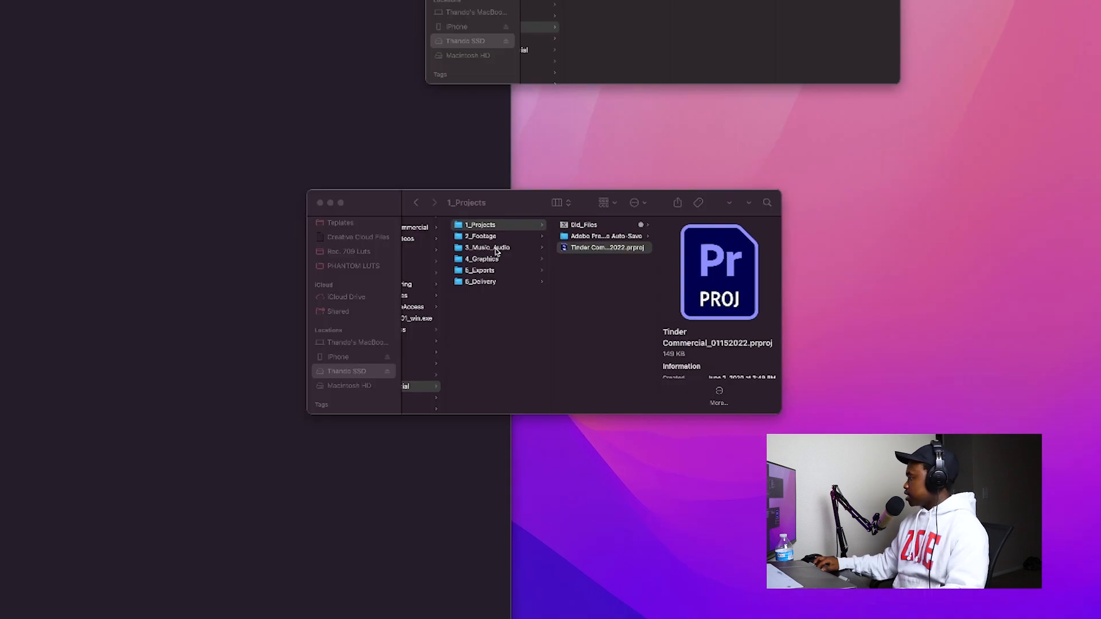
Transfer the song beginning with "In The" from Downloads into the project's 3_Music_Audio folder
left_click(497, 252)
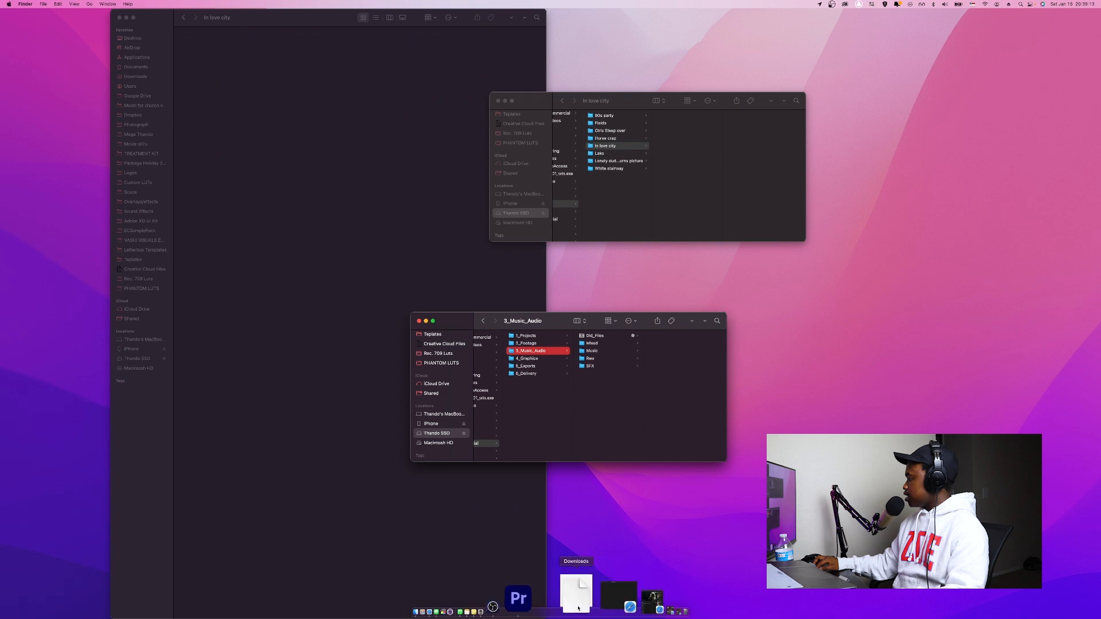
left_click(578, 606)
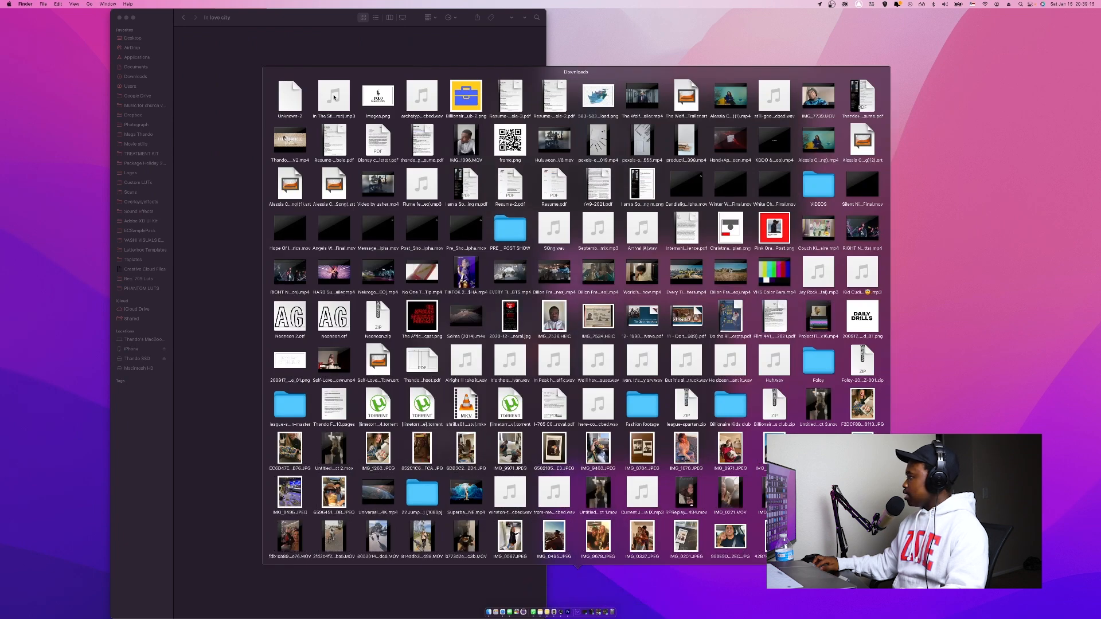
left_click_drag(333, 97, 601, 338)
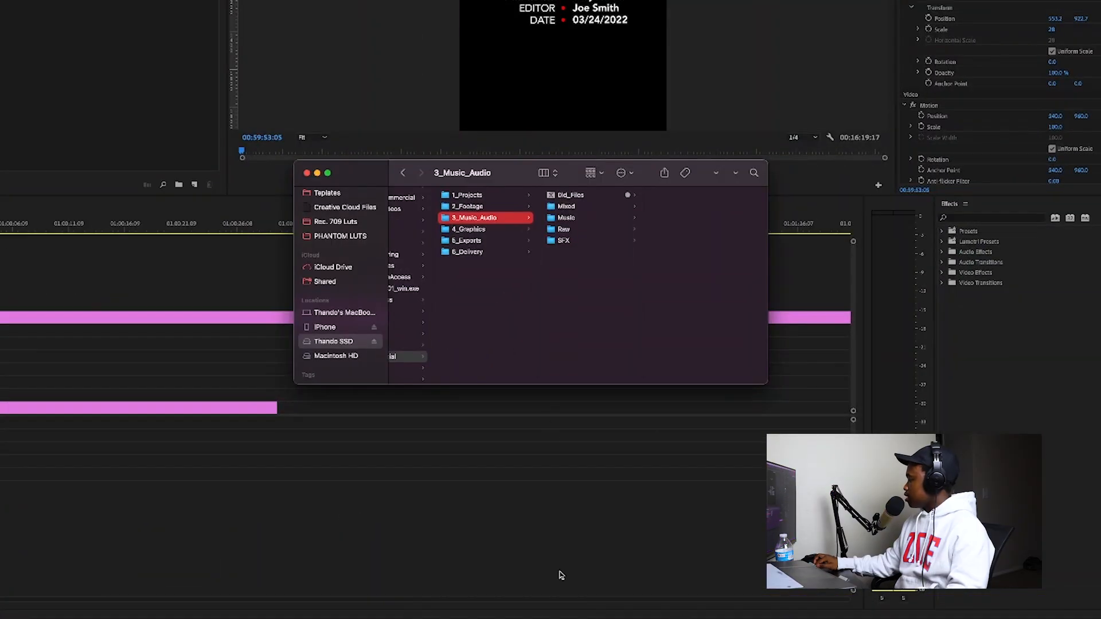
Transfer Tinder-logo.png from Downloads into the project's 4_Graphics folder
left_click(467, 231)
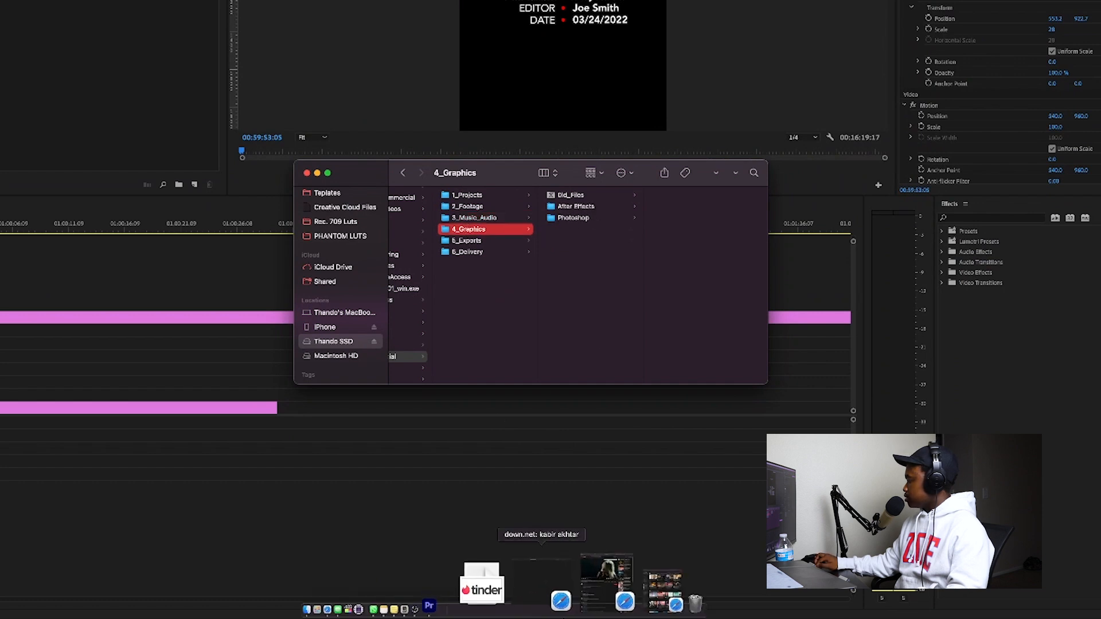
left_click(549, 610)
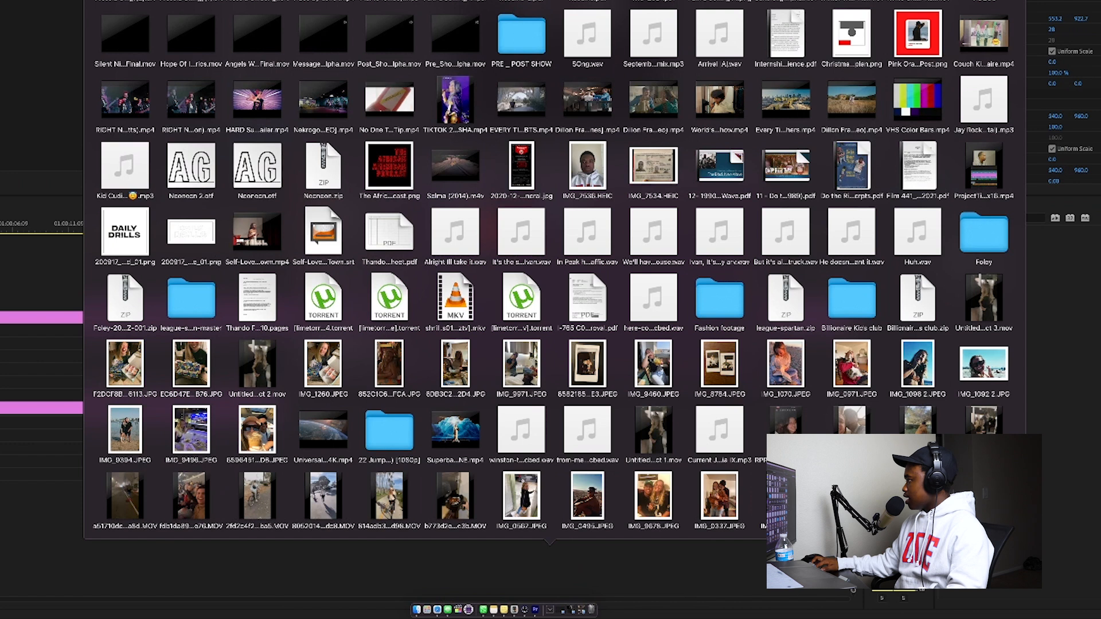
left_click_drag(524, 6, 579, 233)
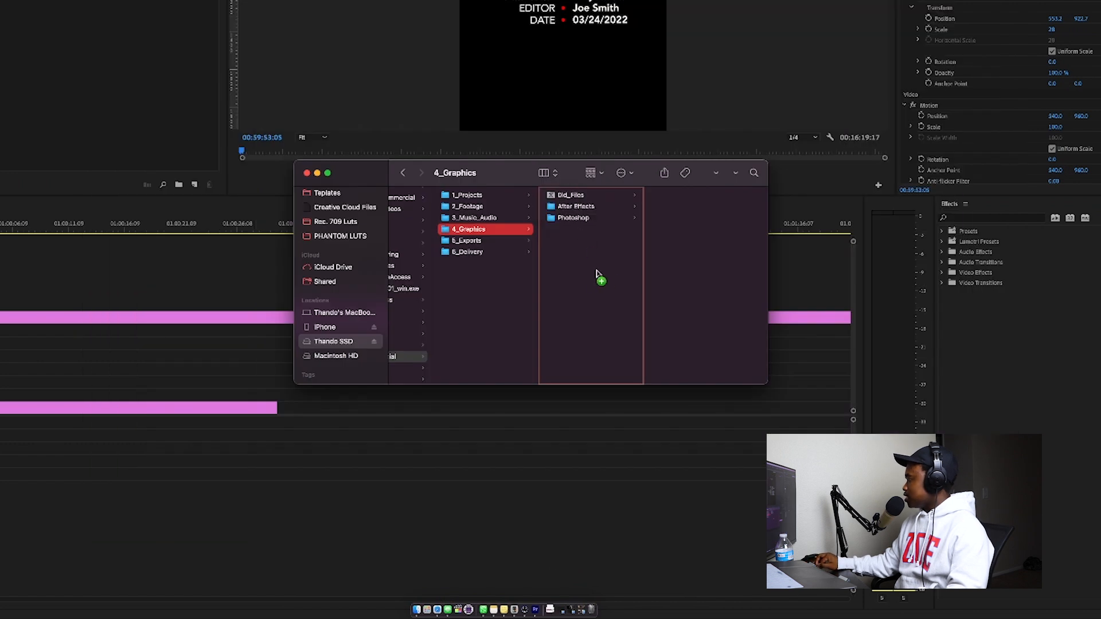
left_click_drag(597, 274, 585, 274)
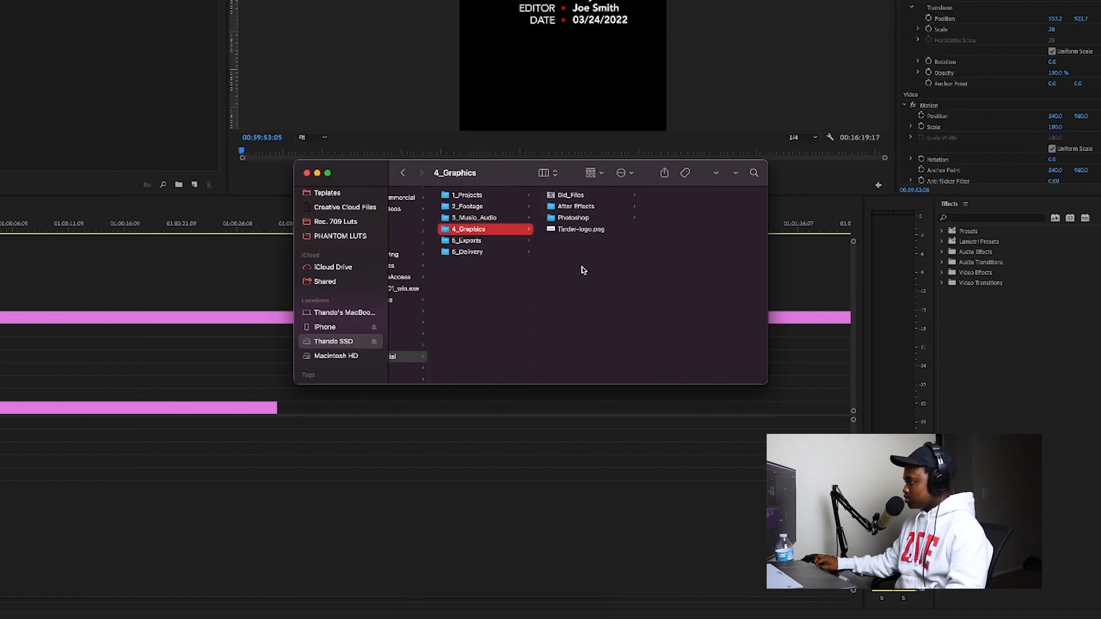
Create a folder named Logo inside 4_Graphics and move Tinder-logo.png into it
right_click(580, 256)
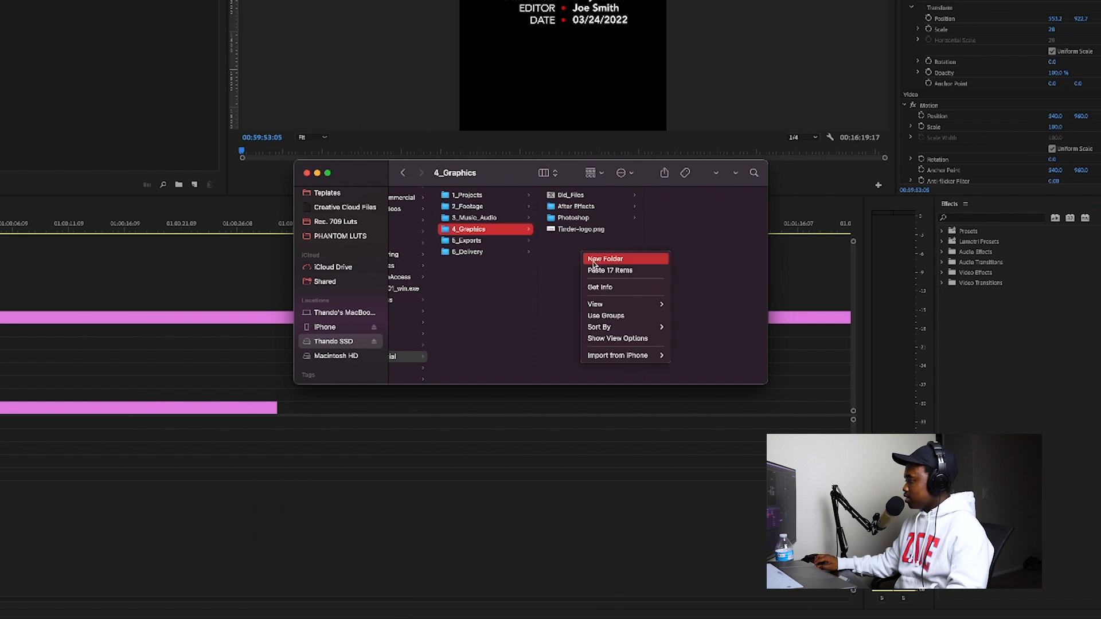
left_click(590, 259)
type("Logo")
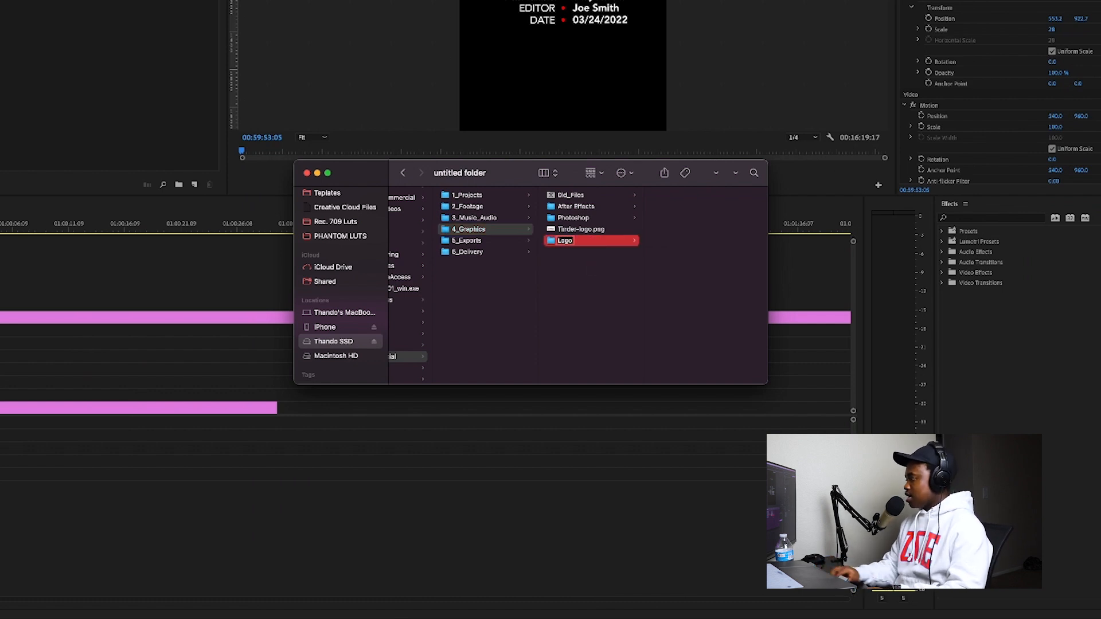
key("Return")
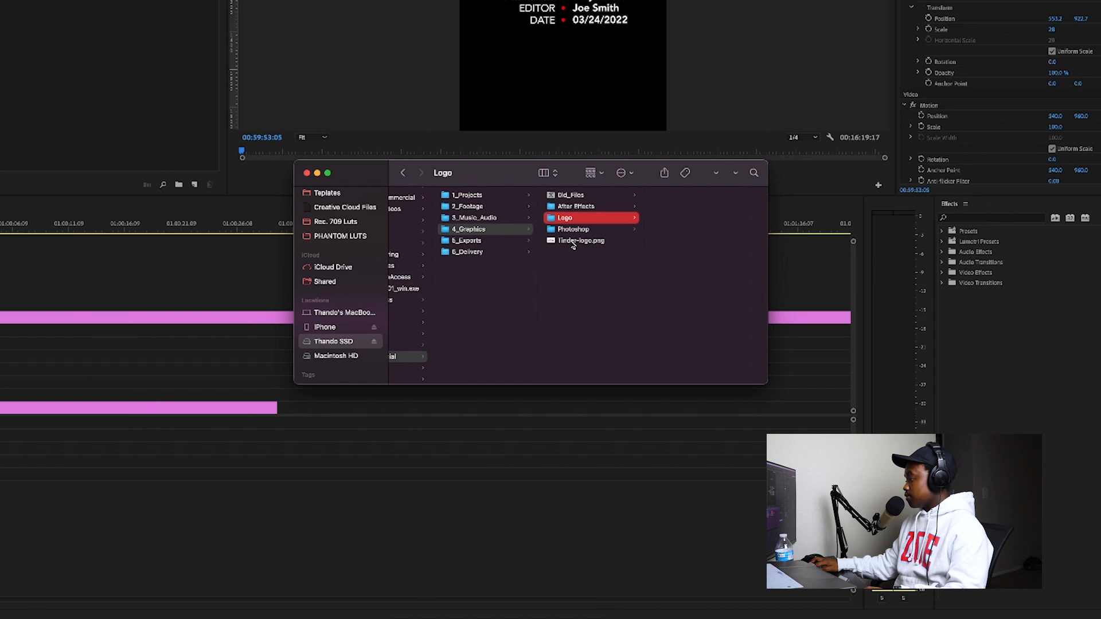
left_click_drag(561, 243, 570, 219)
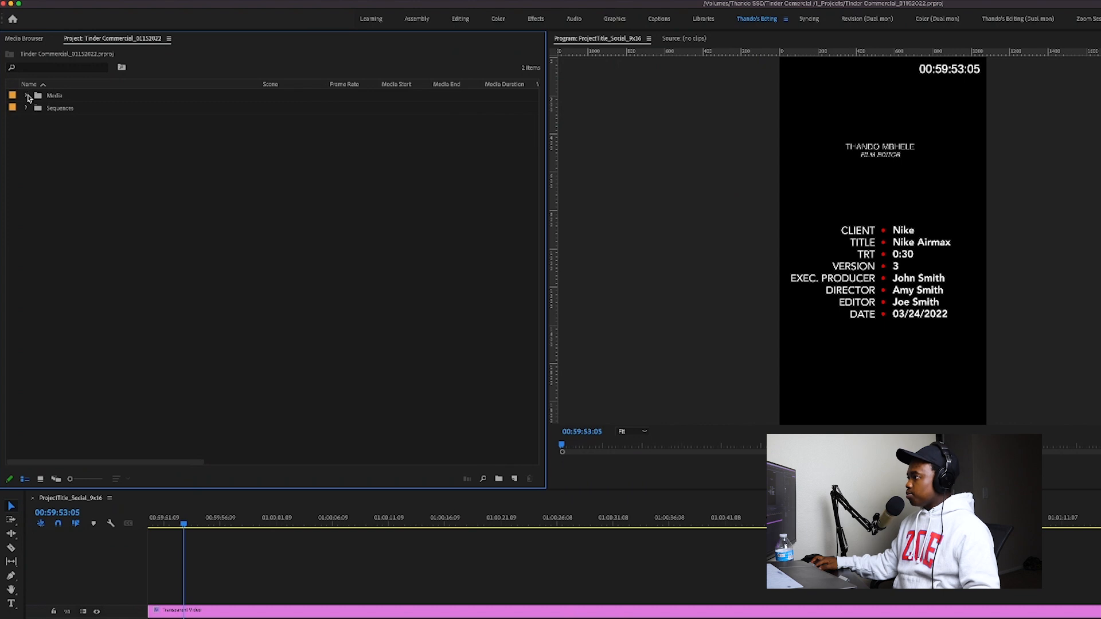
In Premiere Pro, expand the Media, Sequences and 01_Template bins to review the project's structure and template sequences
left_click(27, 96)
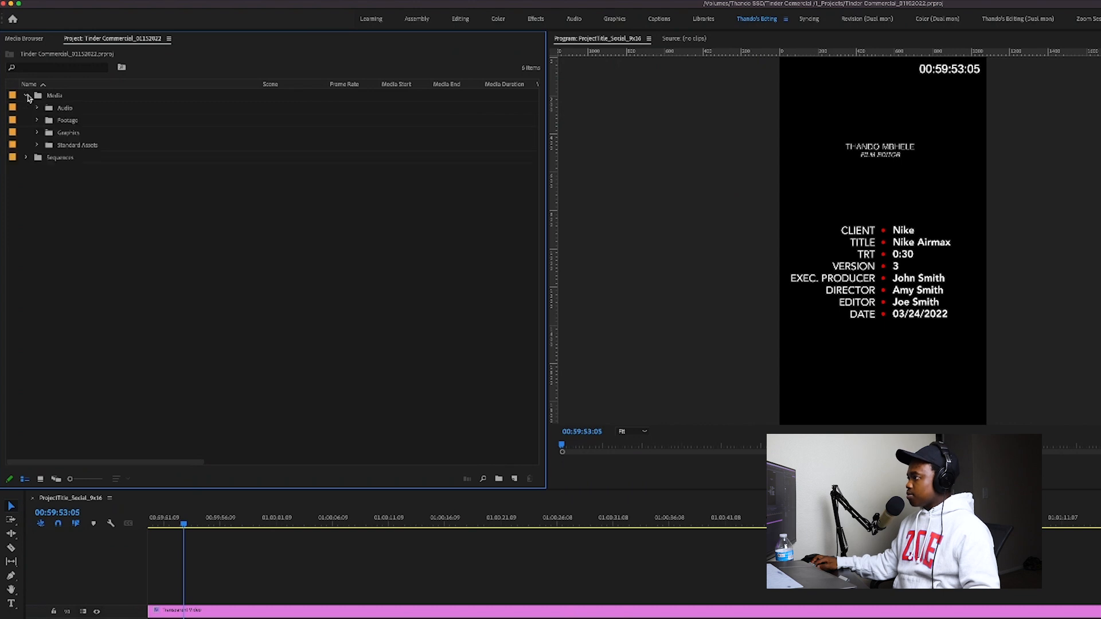
left_click(26, 157)
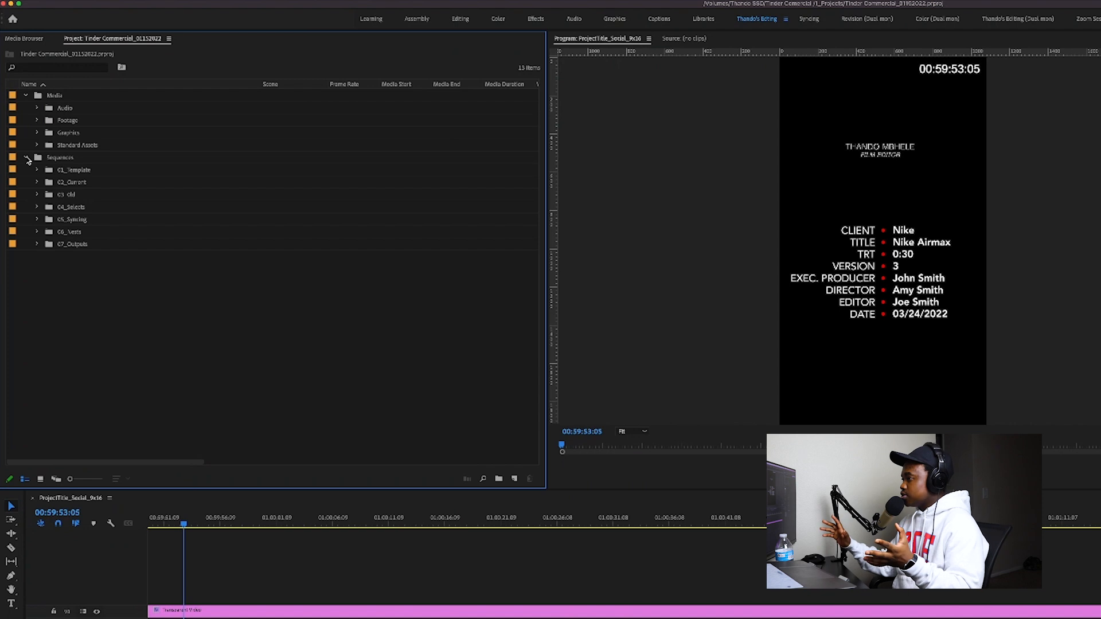
left_click(65, 171)
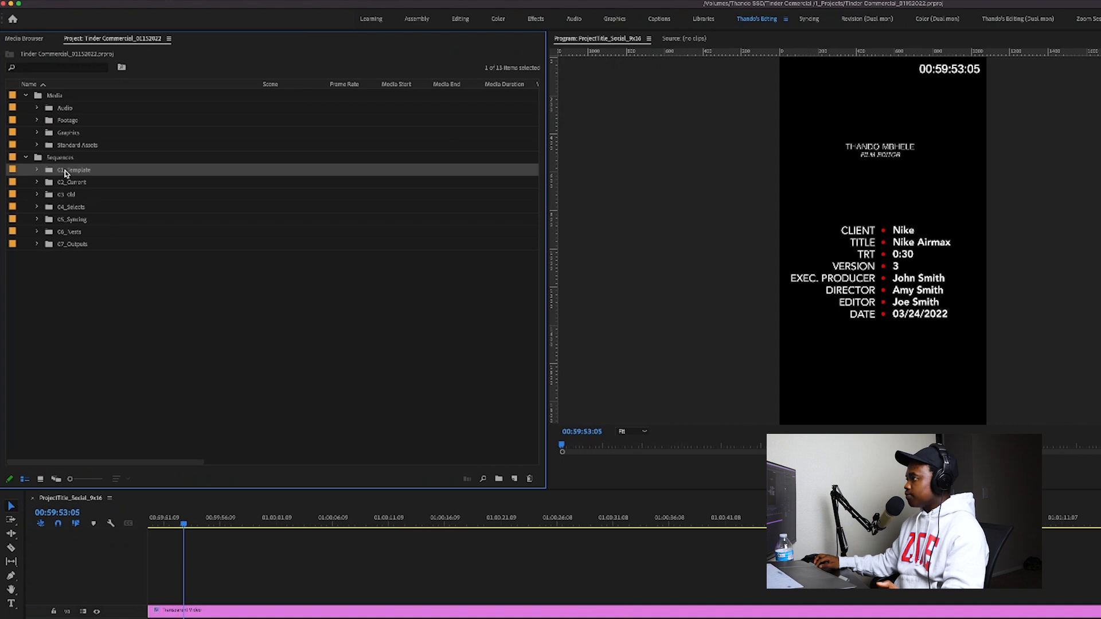
key("Right")
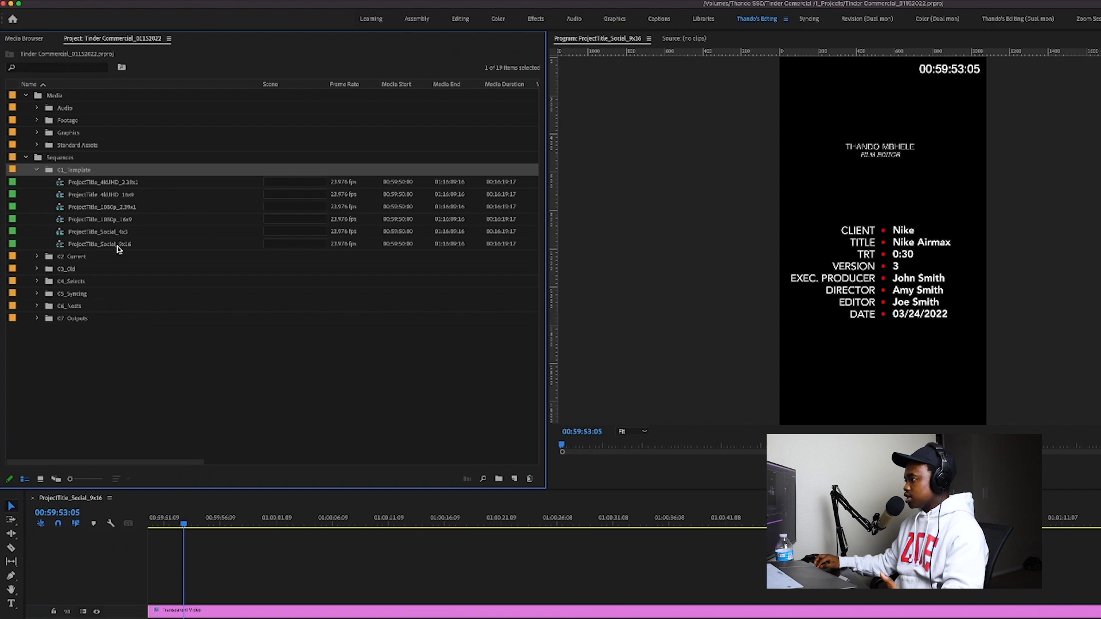
left_click(117, 248)
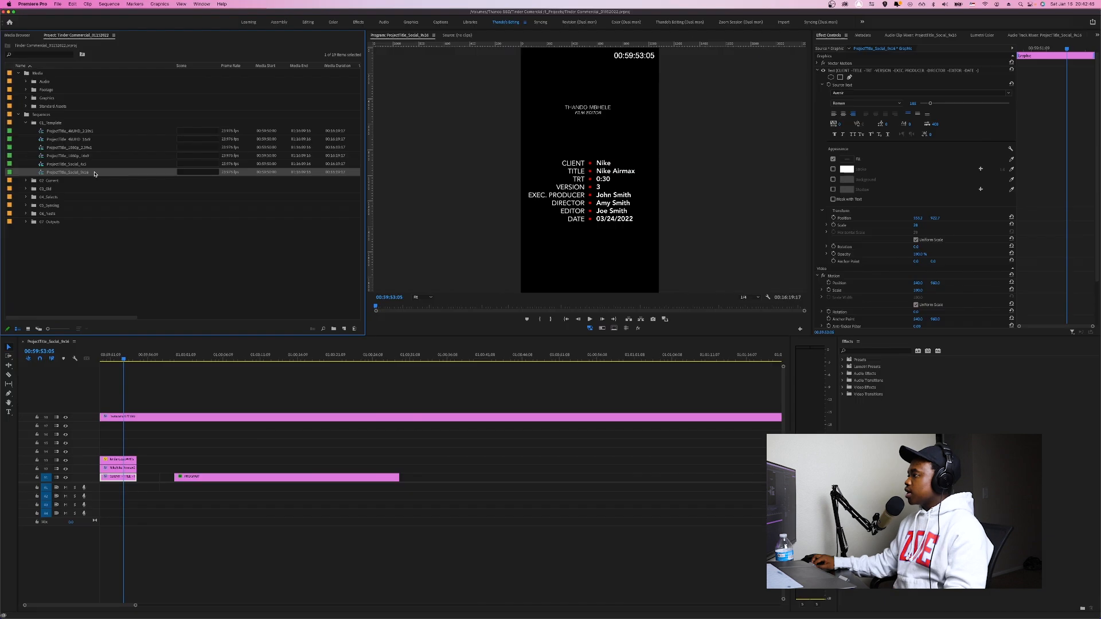
Collapse the Sequences bin and switch to the Import workspace
left_click(20, 114)
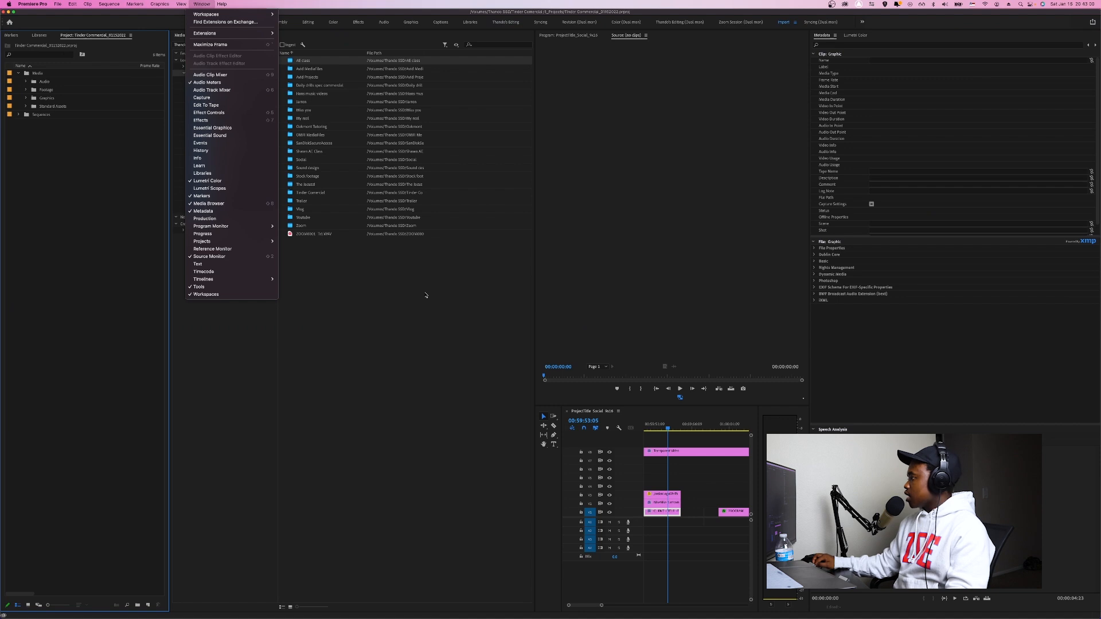
left_click(426, 295)
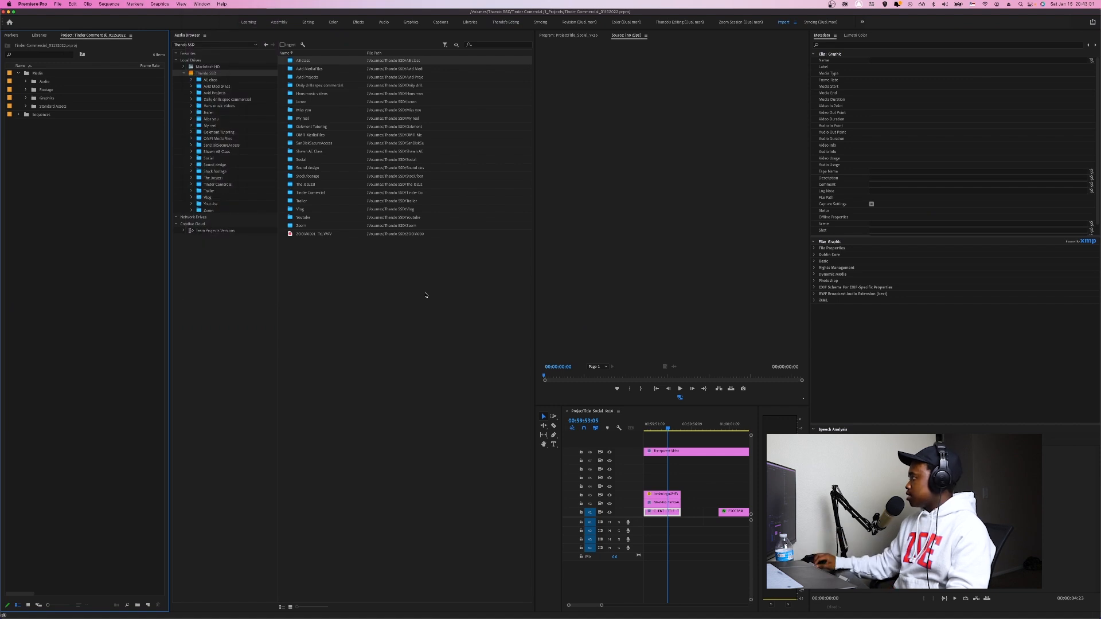
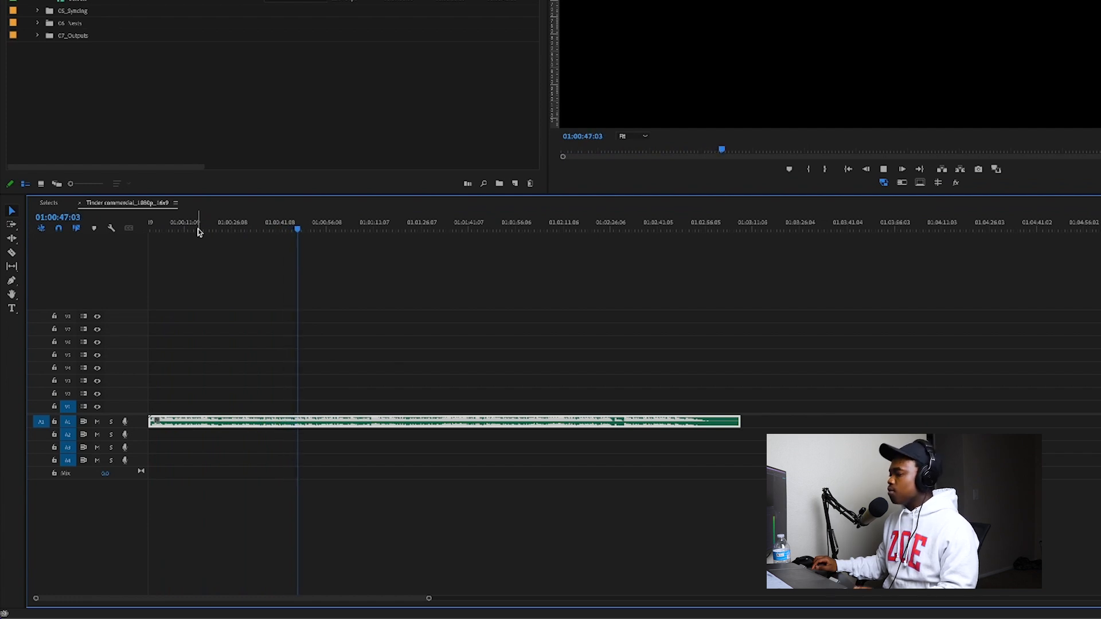
Cut the music at 01:00:47:07 and play its final section from about 01:02:31 to find a usable ending
key("super+k")
left_click(267, 424)
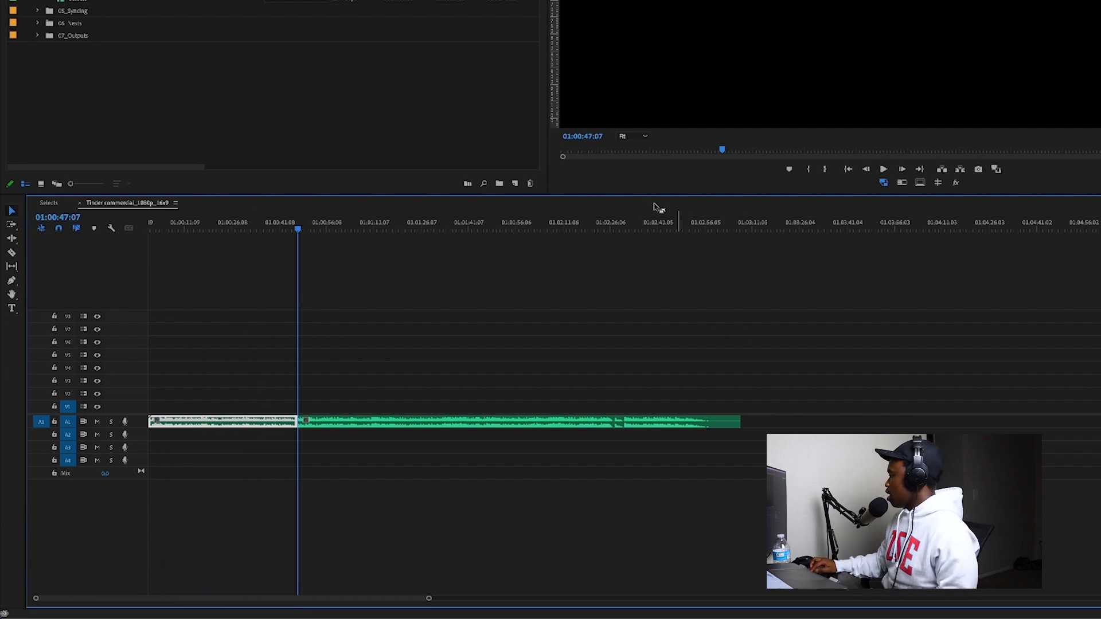
left_click(638, 220)
left_click(626, 229)
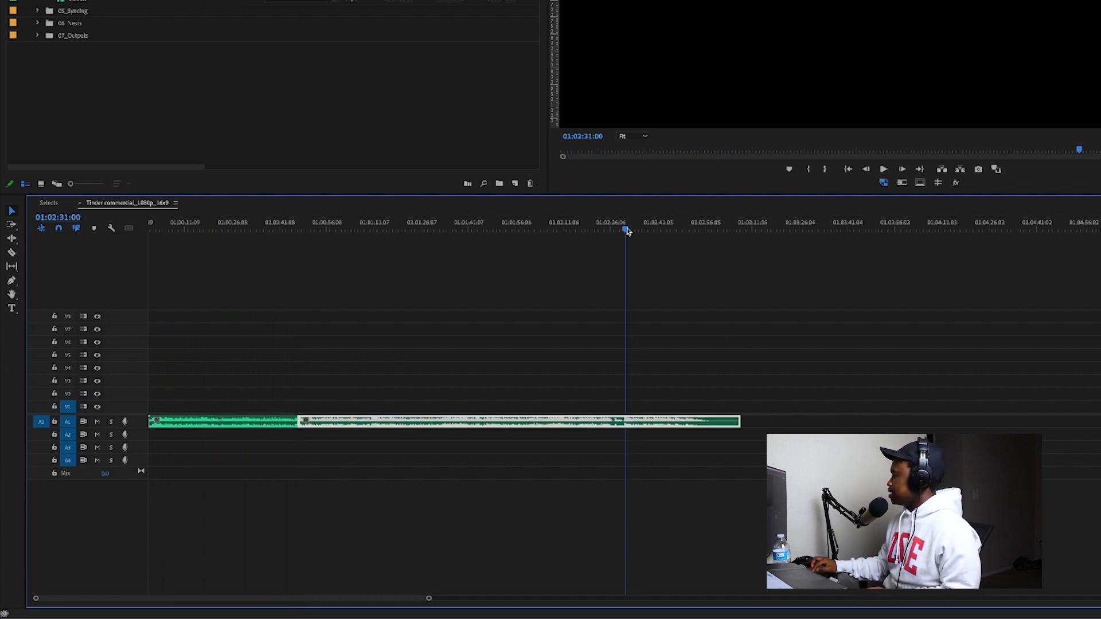
key("space")
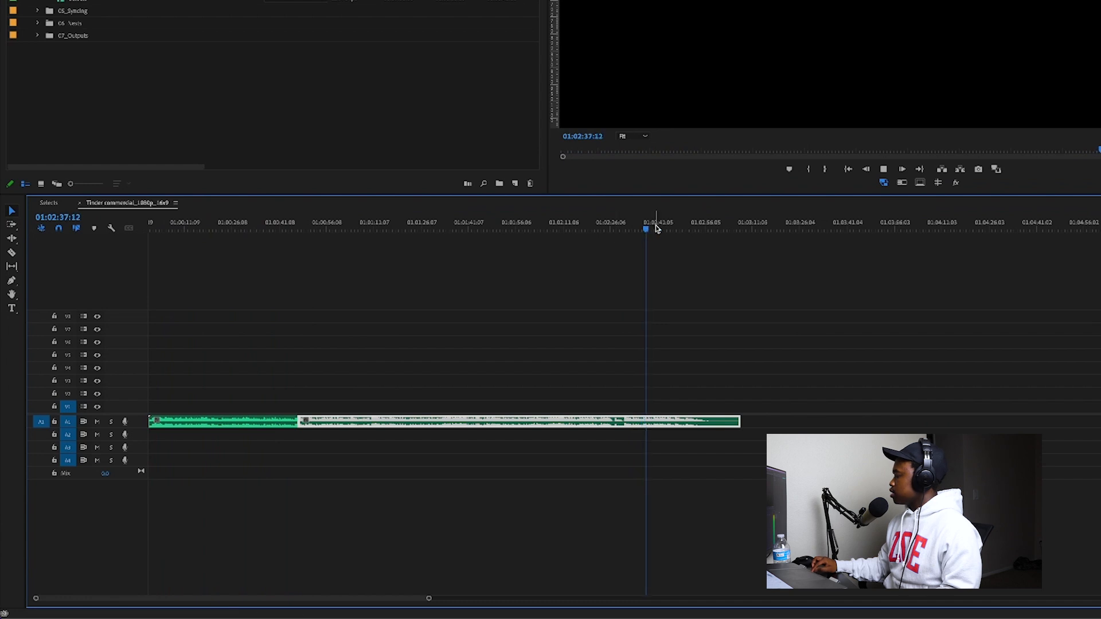
left_click(617, 230)
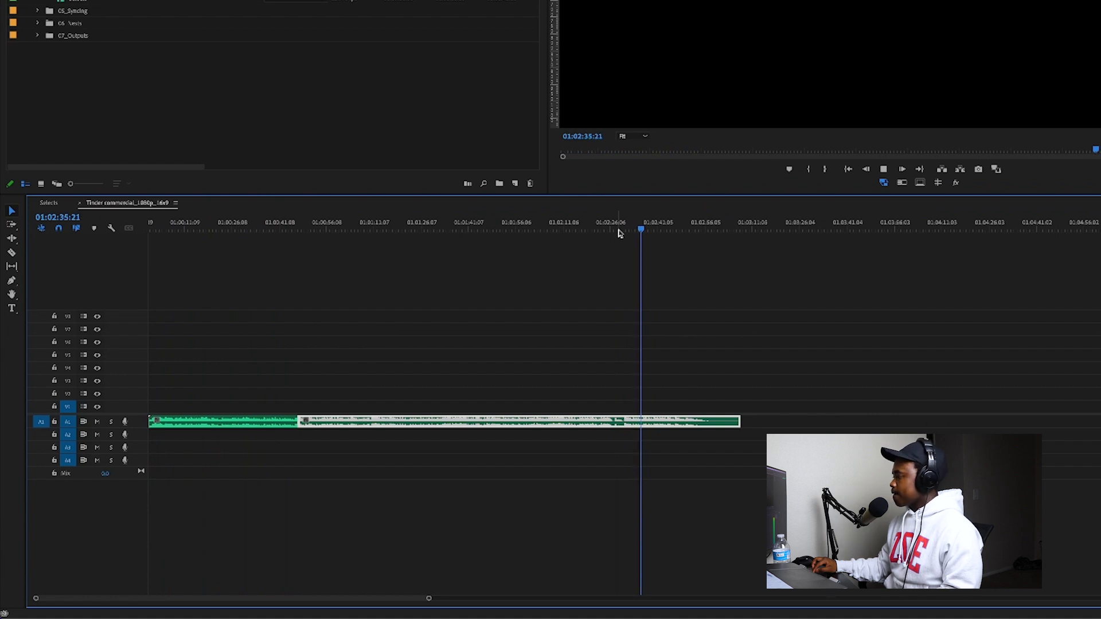
Try joining the music's ending from 01:02:30:17 onto a shortened first piece, and undo those edits
left_click(263, 231)
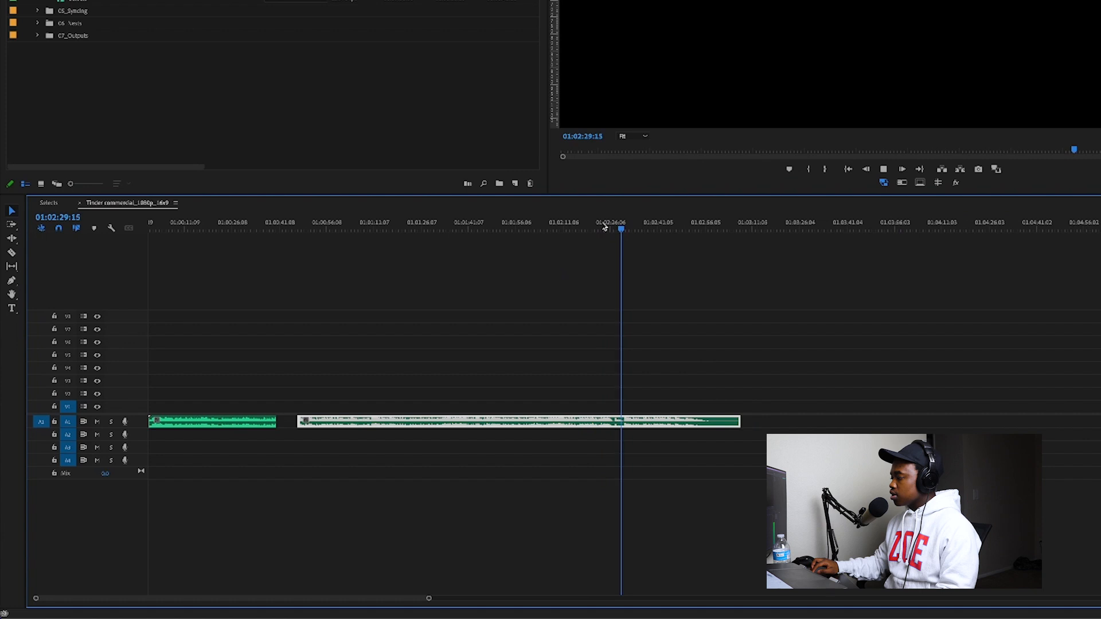
key("space")
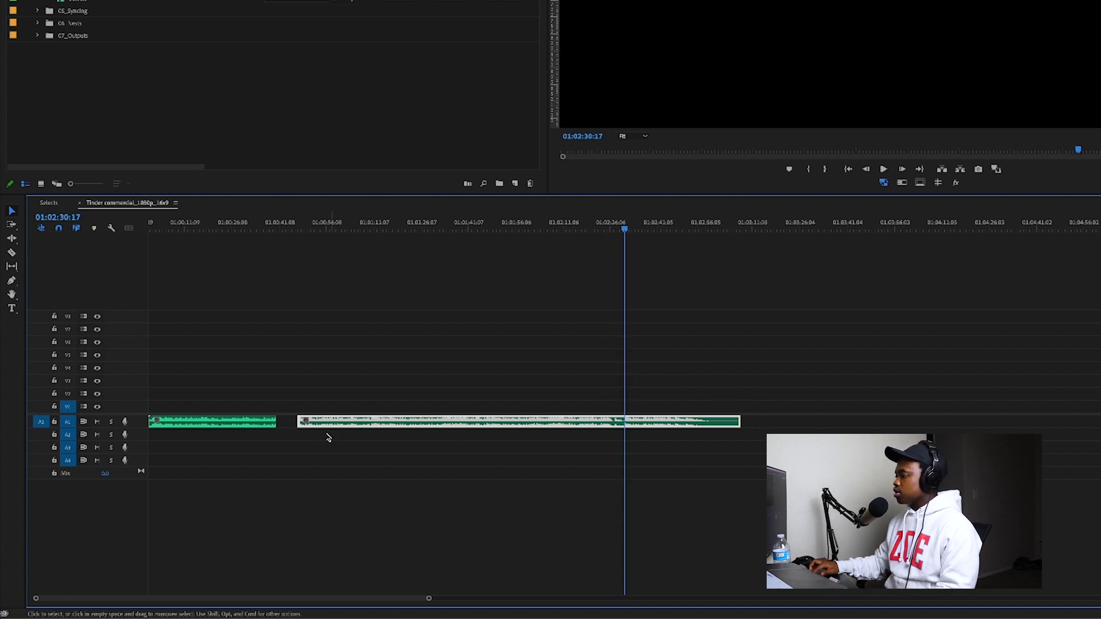
left_click_drag(343, 425, 315, 424)
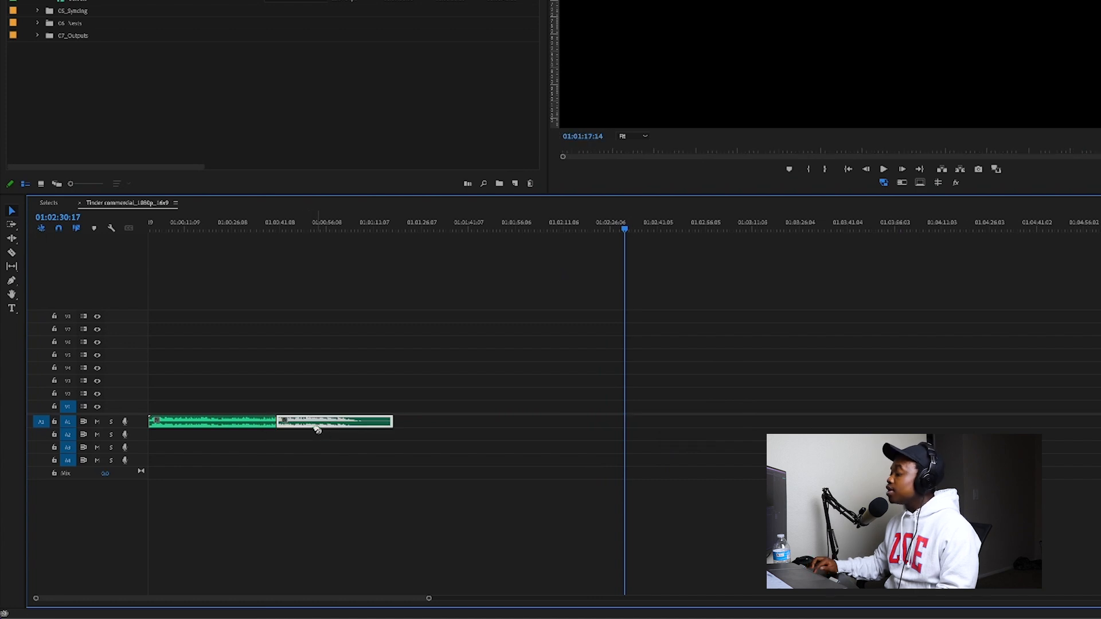
left_click(253, 225)
key("space")
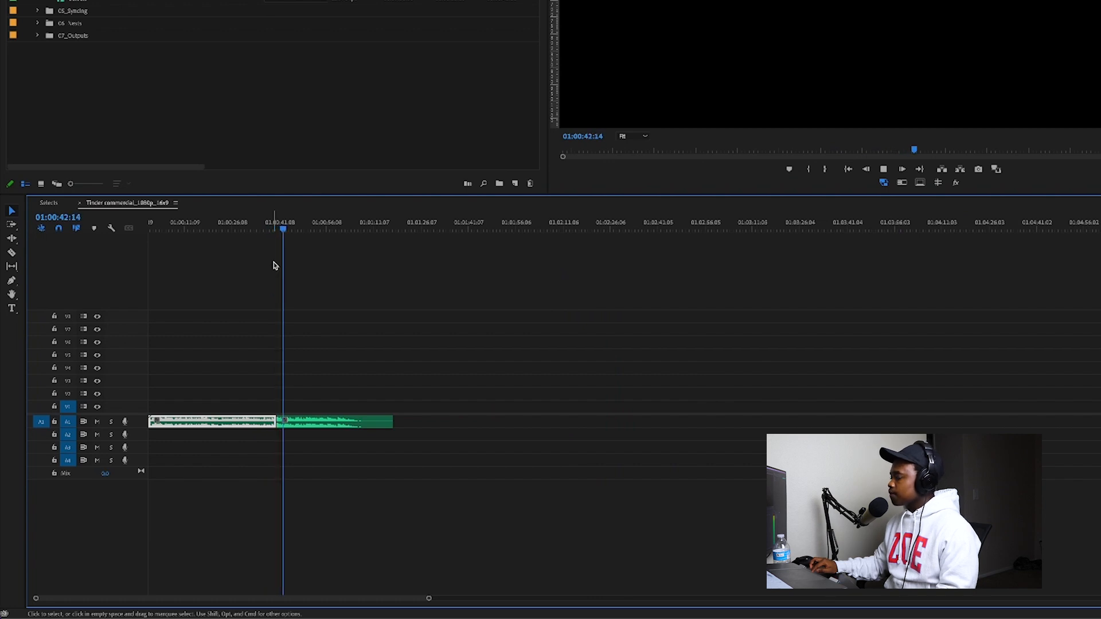
key("space")
key("super+z")
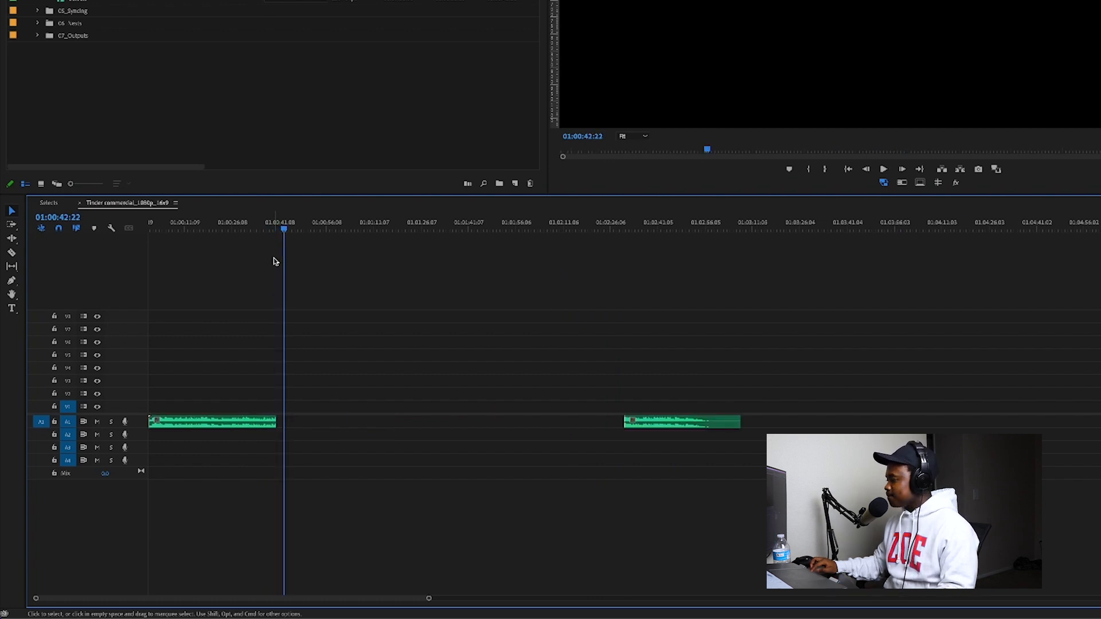
key("super+z")
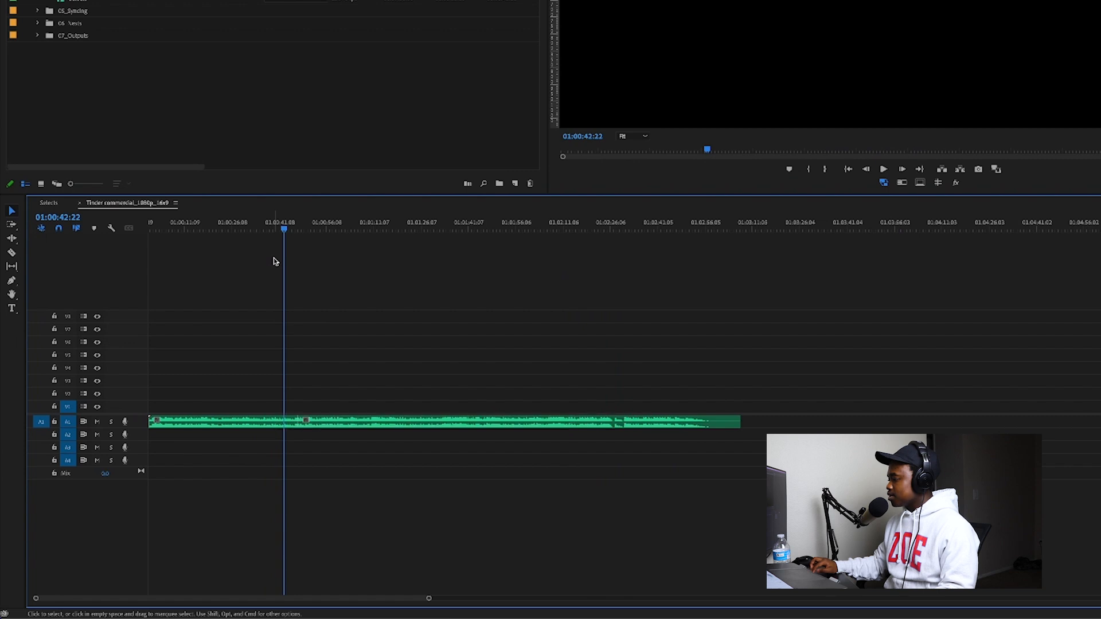
Play the music around 01:00:40 to 01:00:46 and 01:02:13 to 01:02:31 to compare possible points for joining the two sections
left_click(267, 226)
key("space")
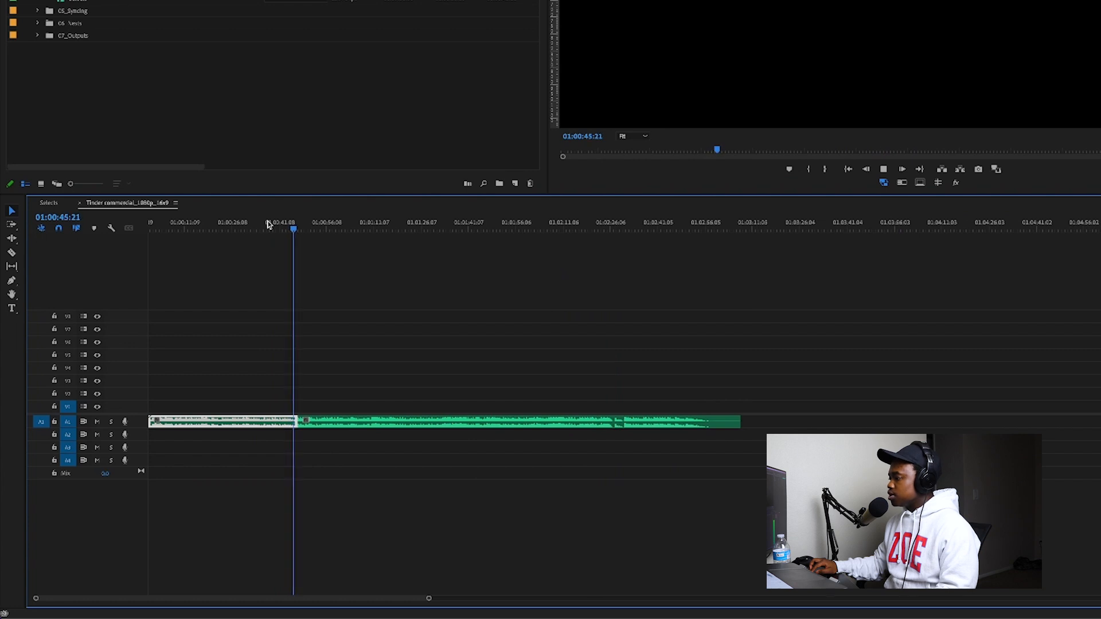
key("space")
left_click(623, 228)
key("space")
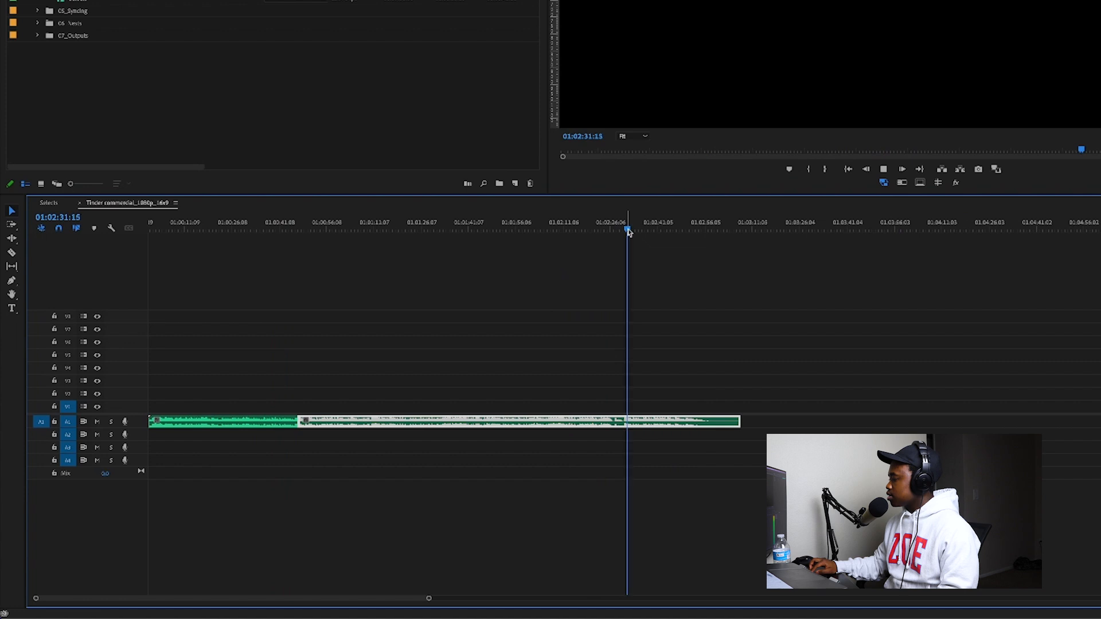
left_click(570, 229)
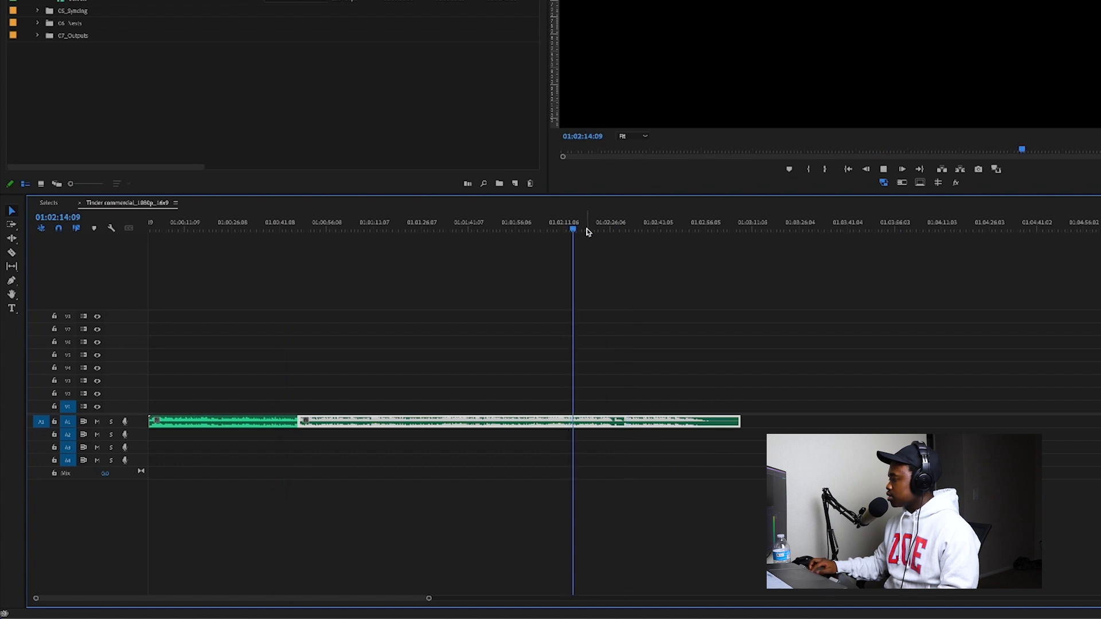
key("space")
key("space")
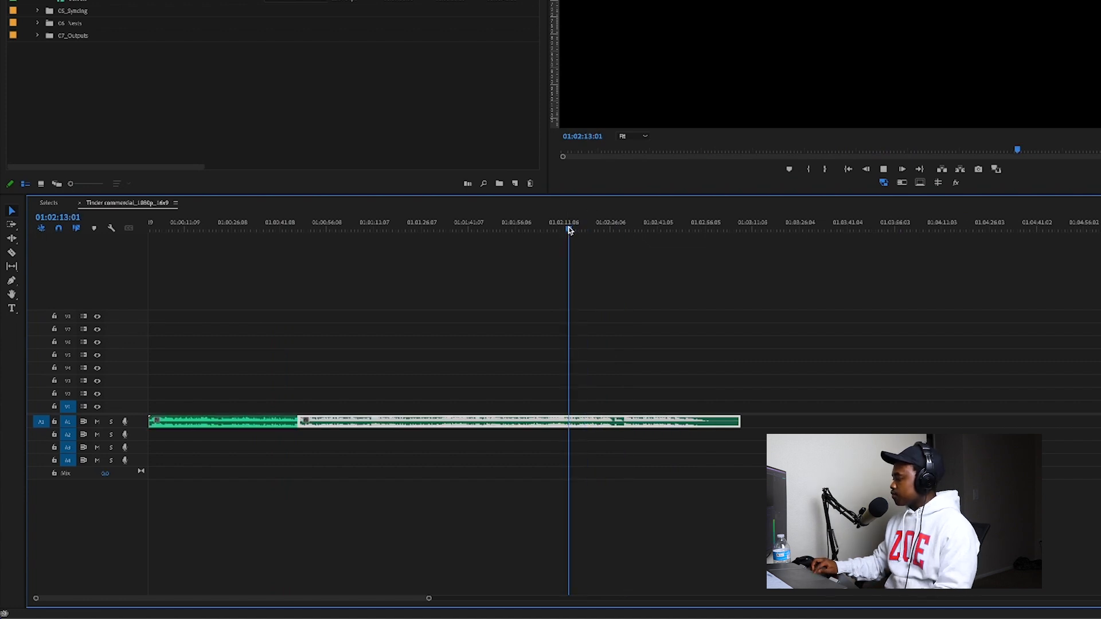
left_click(596, 229)
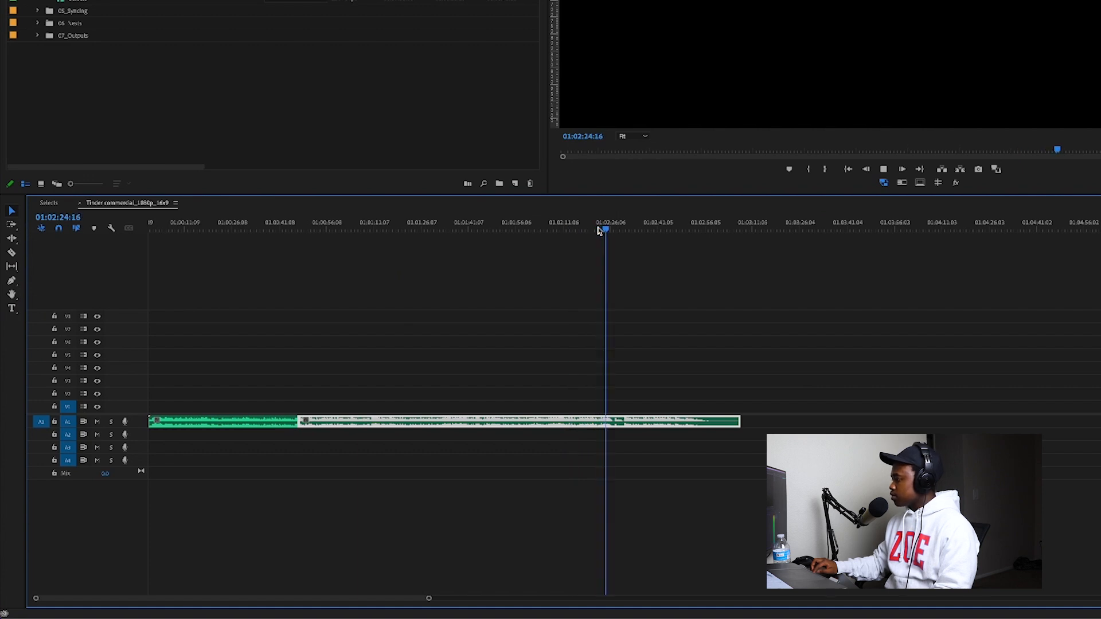
left_click(270, 229)
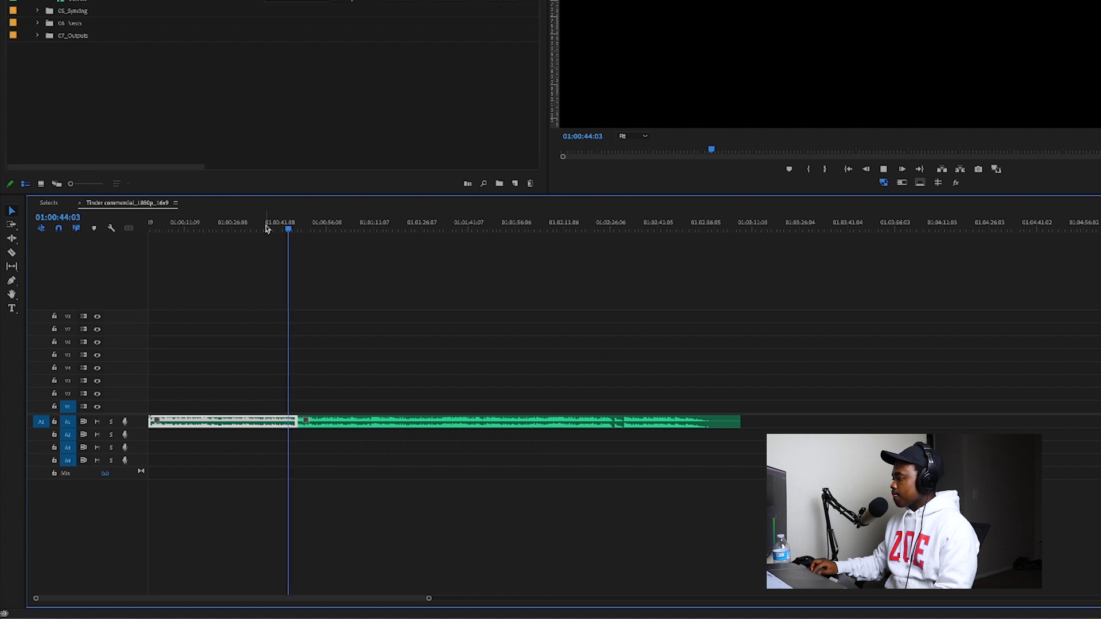
left_click(234, 228)
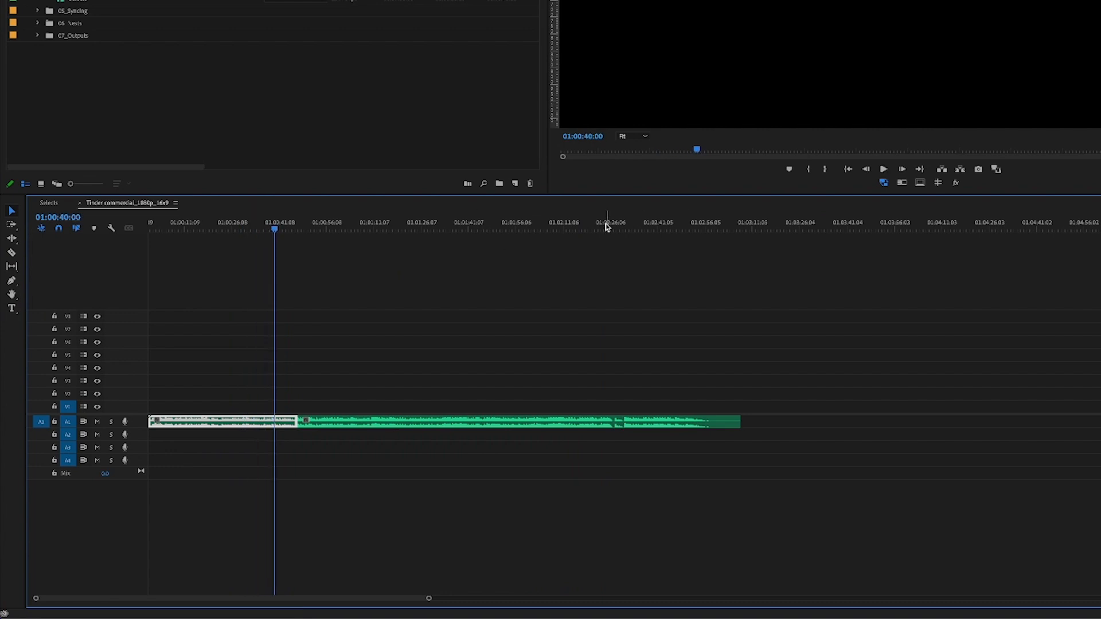
Trim the second music piece's start to about 01:02:20 and the first piece's end to 01:00:40:15
left_click_drag(602, 229, 575, 228)
key("space")
key("space")
left_click_drag(299, 421, 591, 421)
left_click(262, 229)
key("space")
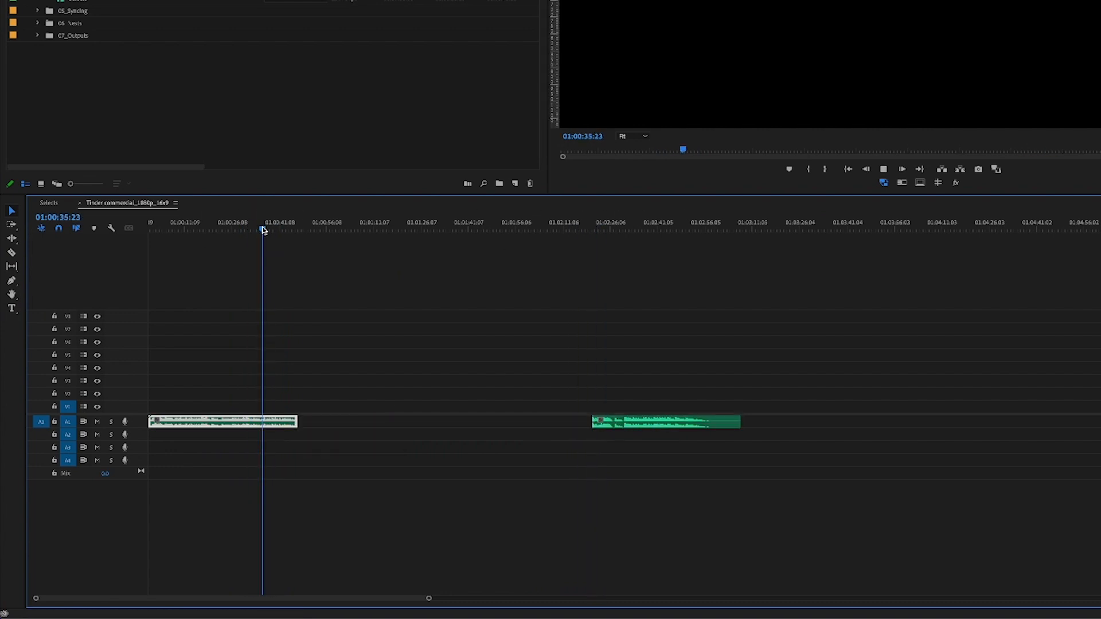
mouse_move(297, 422)
left_mouse_down()
mouse_move(266, 421)
mouse_move(276, 422)
left_mouse_up()
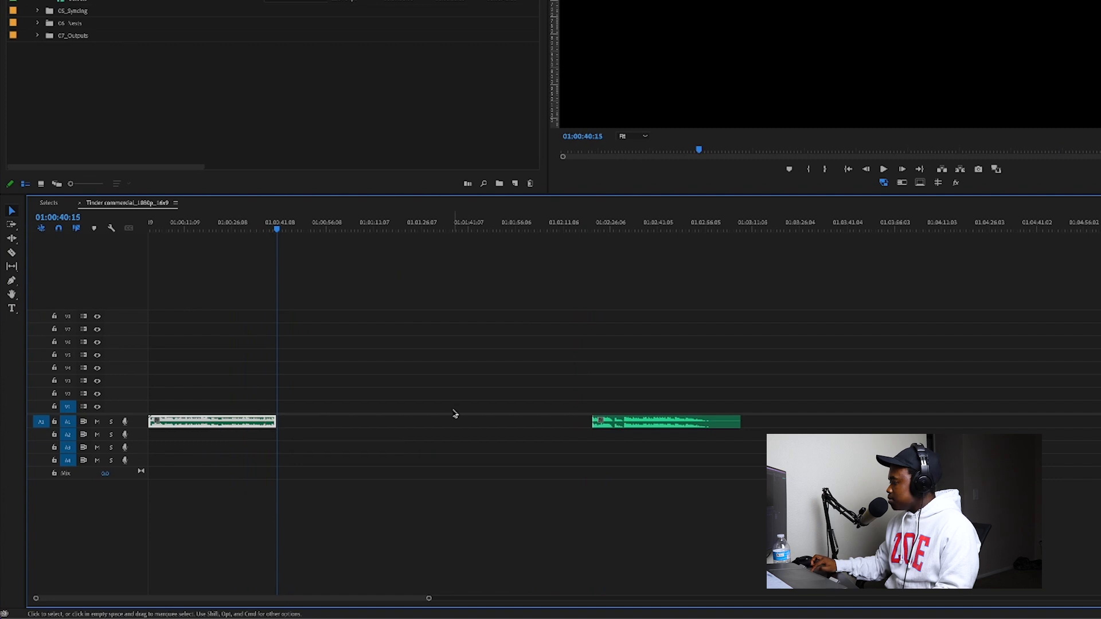
Move the ending music piece directly against the first piece at 01:00:40:15 and play across the join
left_click(643, 425)
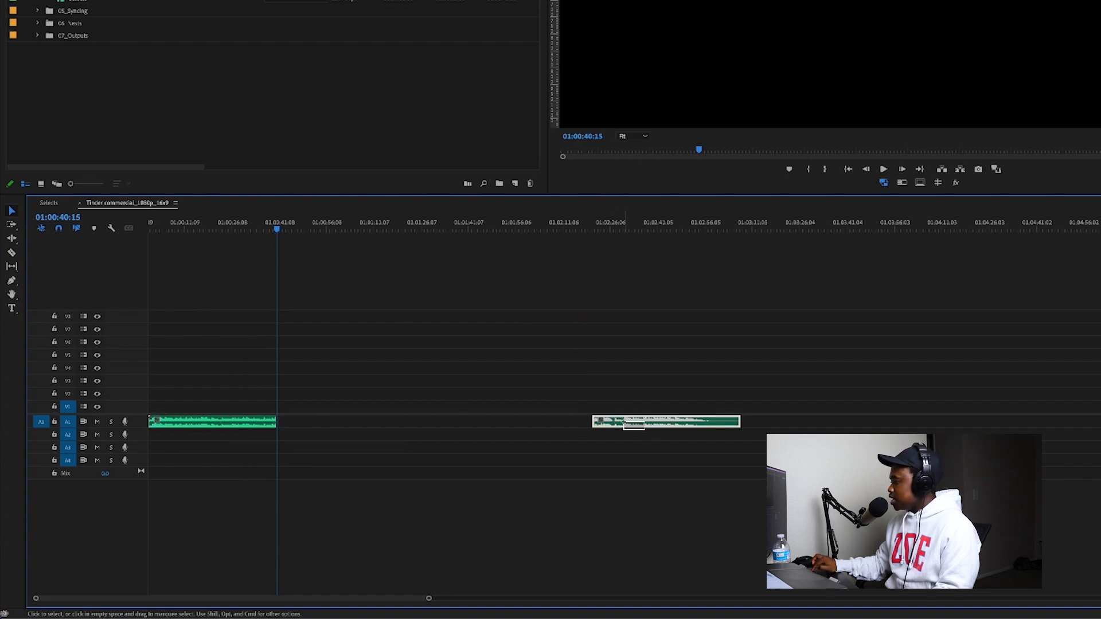
left_click_drag(643, 425, 328, 427)
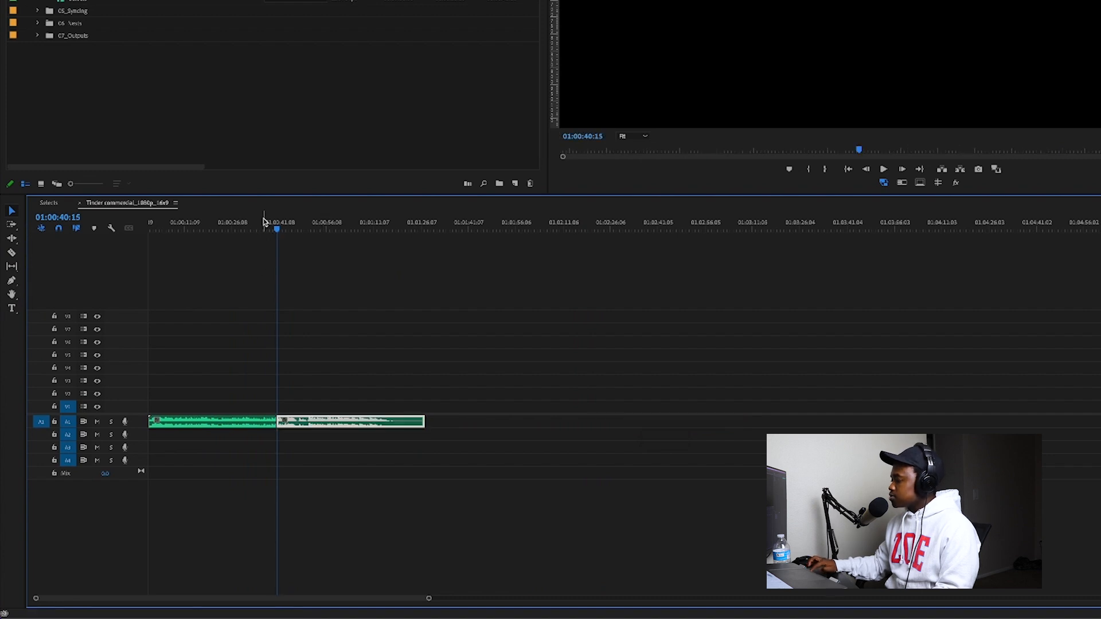
left_click(265, 225)
key("space")
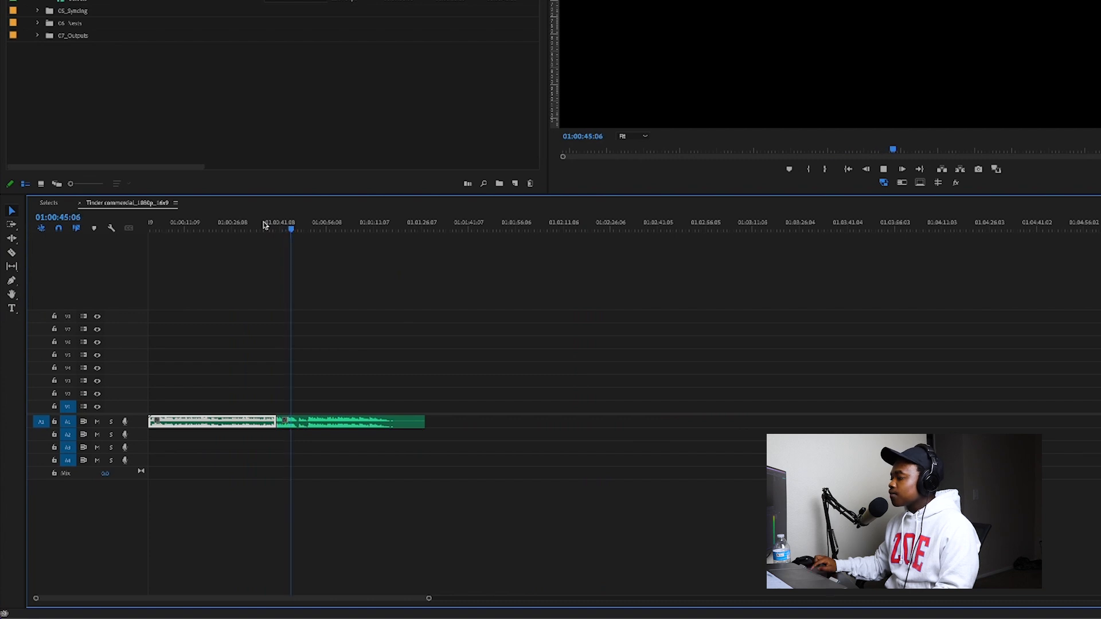
key("space")
Trim the end of the second music piece to 01:01:00:00 for a one-minute soundtrack
left_click(408, 423)
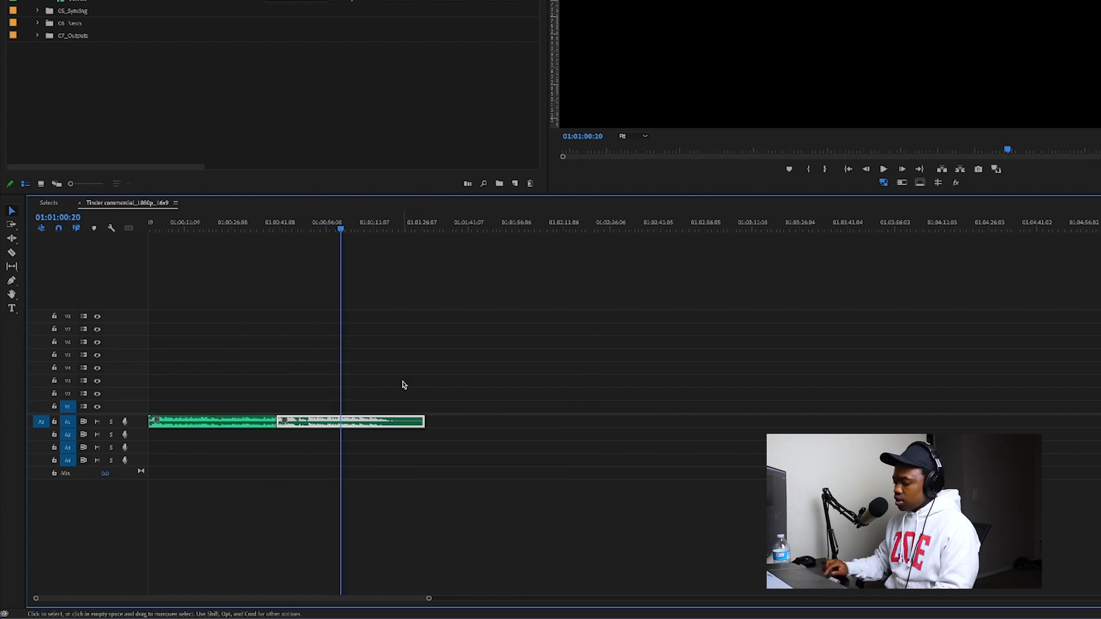
key("Left")
key("Left")
key("Left")
key("Left")
key("Left")
key("Left")
key("Left")
key("Left")
key("Left")
key("Left")
key("Left")
key("Left")
key("Left")
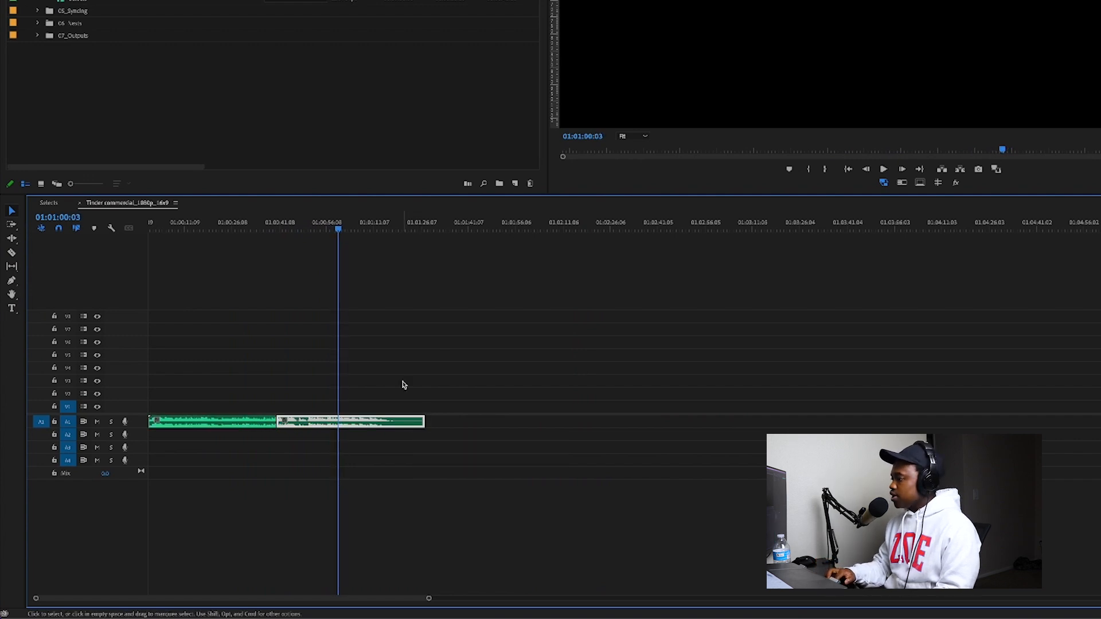
left_click_drag(417, 430, 331, 438)
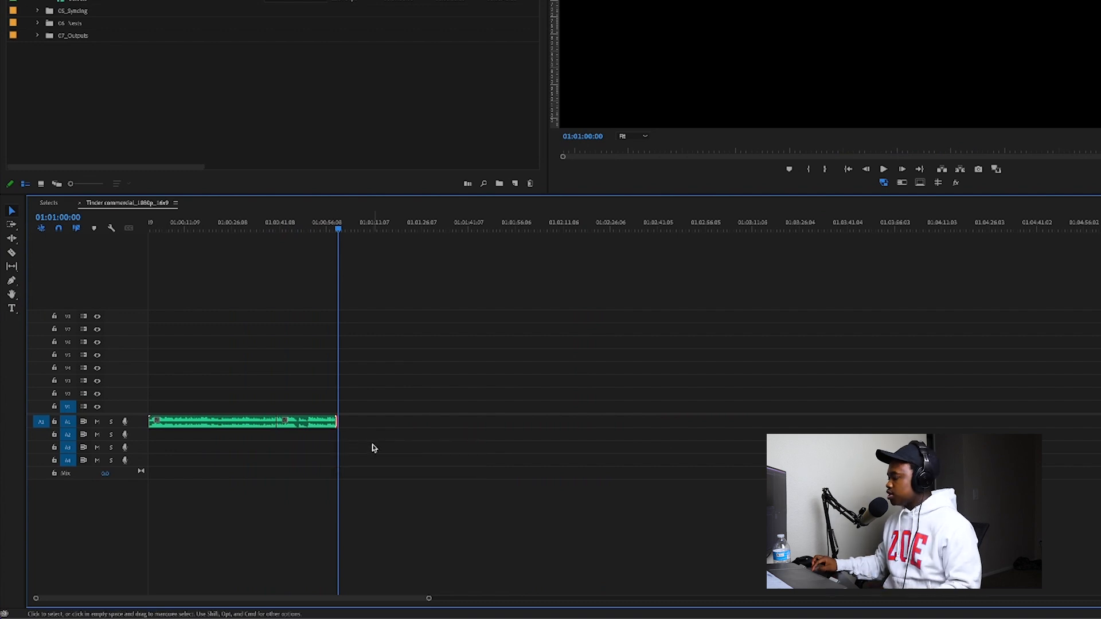
Fade out the end of the music with a Constant Power transition and save the project
scroll(374, 446, "up", 10)
scroll(374, 447, "left", 10)
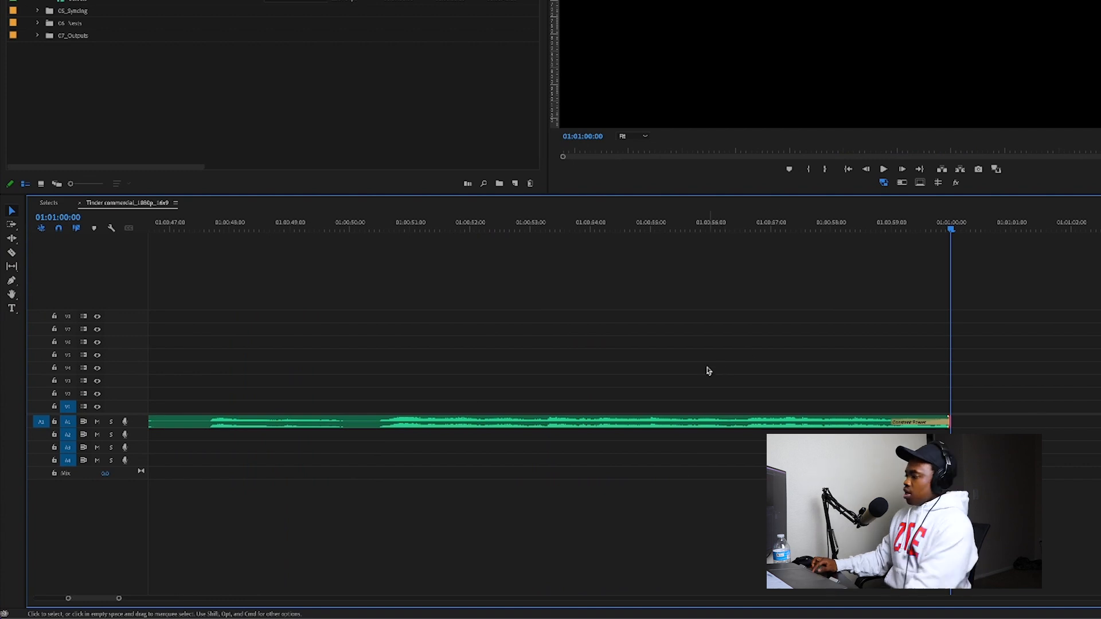
scroll(389, 296, "down", 5)
key("super+s")
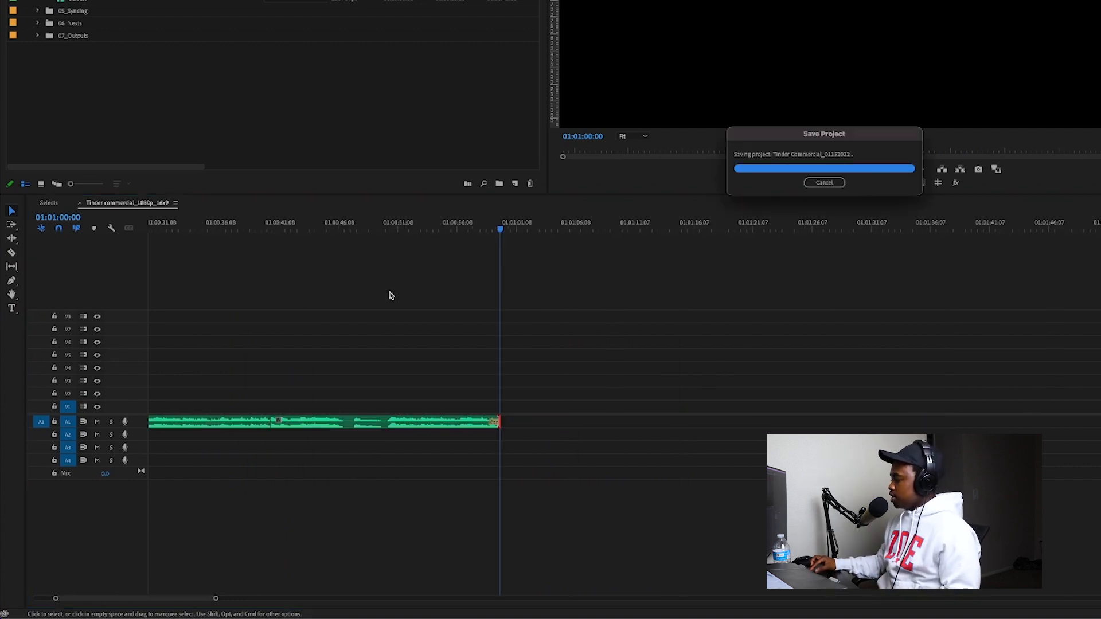
left_click(430, 226)
key("space")
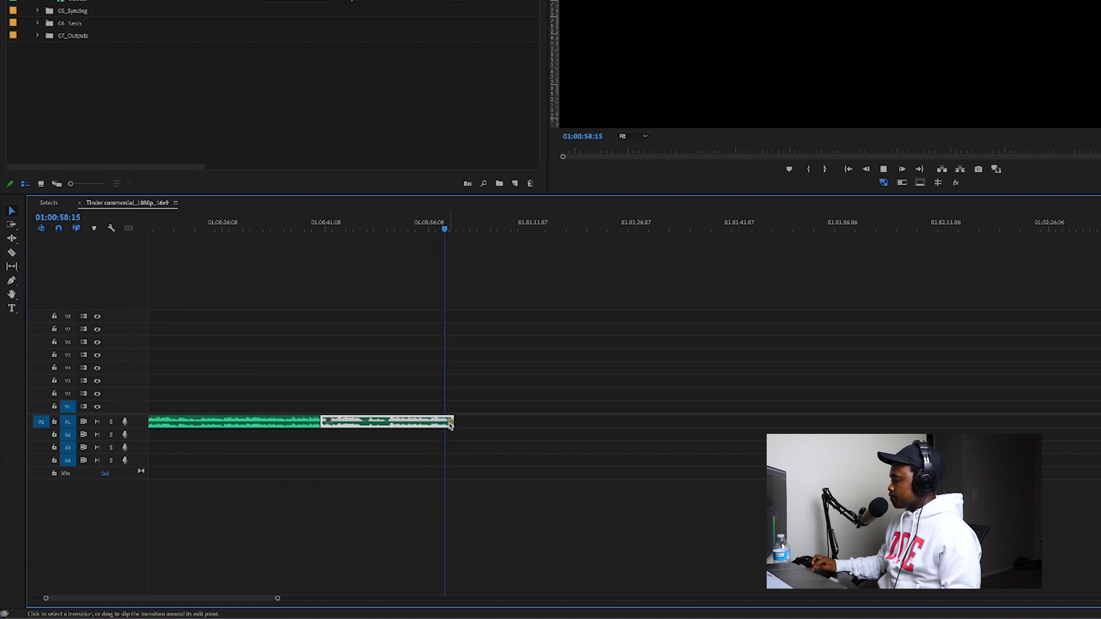
key("space")
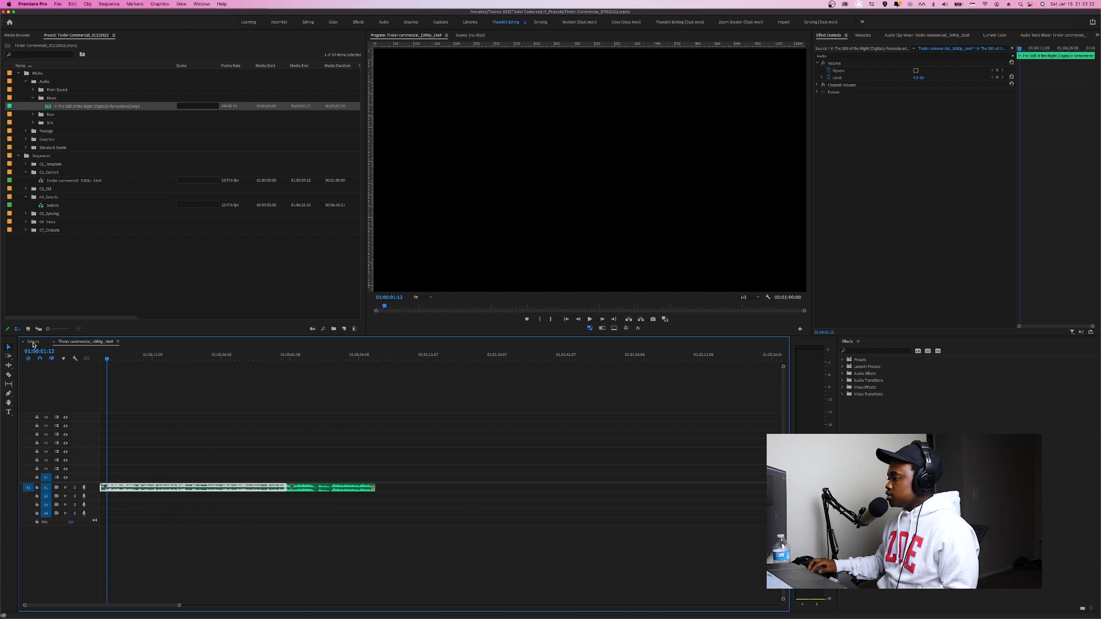
Stack the Selects timeline above the Tinder commercial timeline and resize both areas so their tracks are accessible
left_click_drag(34, 344, 141, 356)
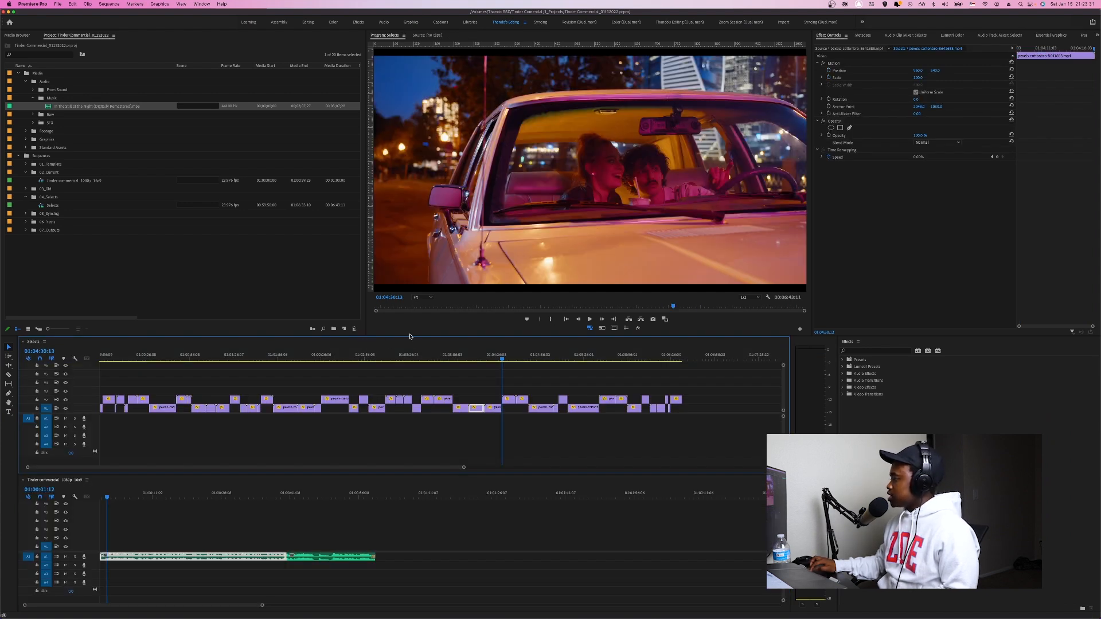
left_click_drag(409, 335, 409, 279)
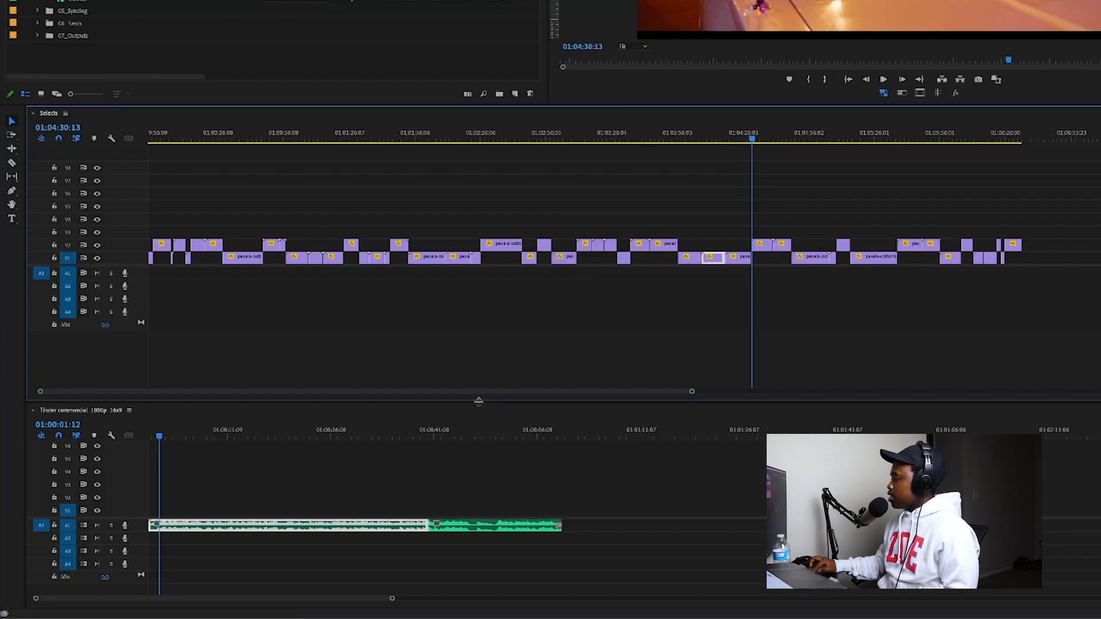
left_click_drag(478, 395, 484, 363)
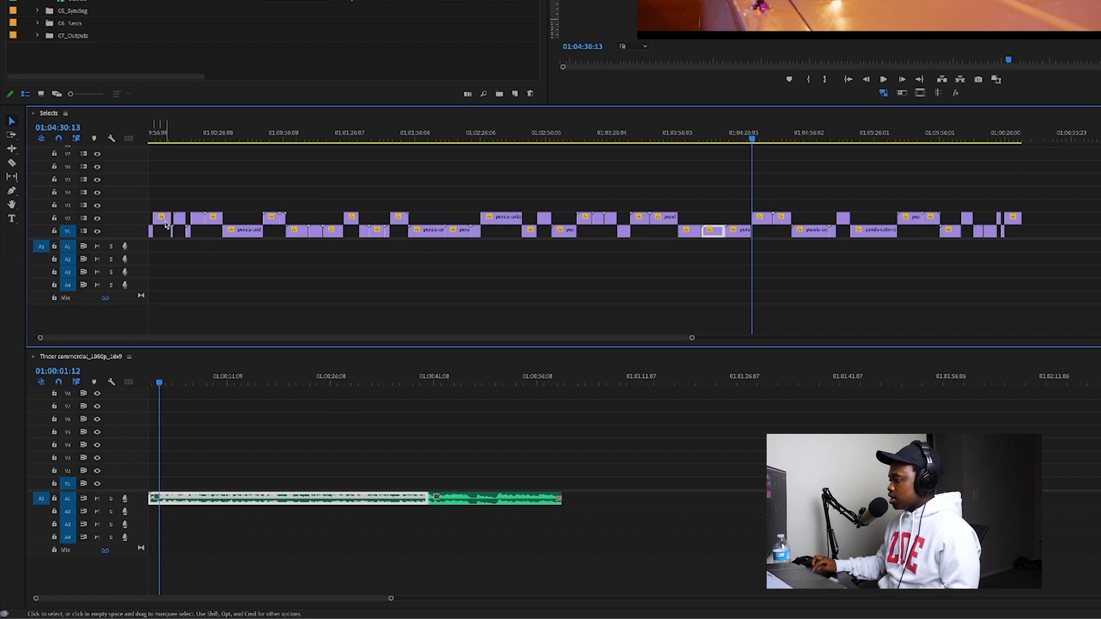
Place the Selects clip at 01:03:43:15, the man leaning on the car door, at the start of V1 in the Tinder commercial sequence
left_click_drag(161, 218, 165, 479)
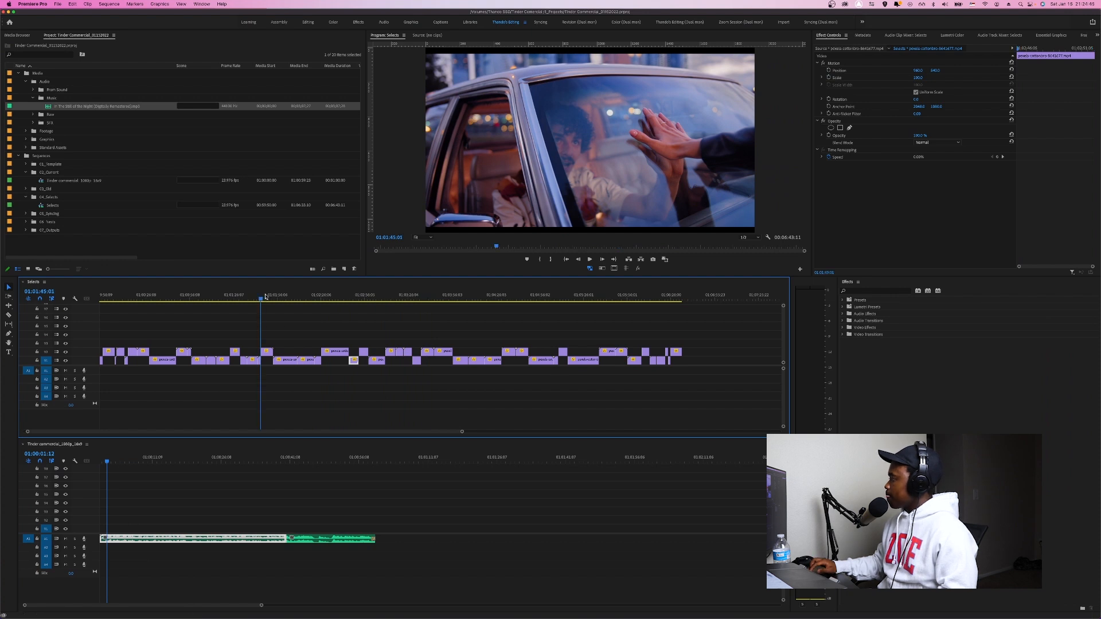
left_click_drag(265, 297, 435, 301)
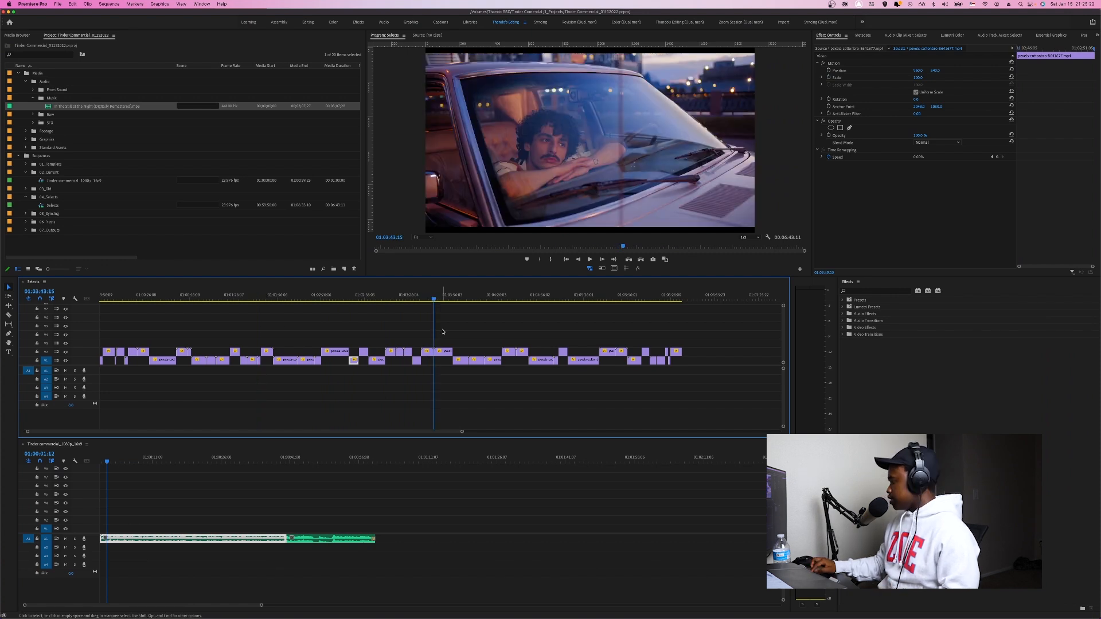
left_click_drag(302, 479, 125, 533)
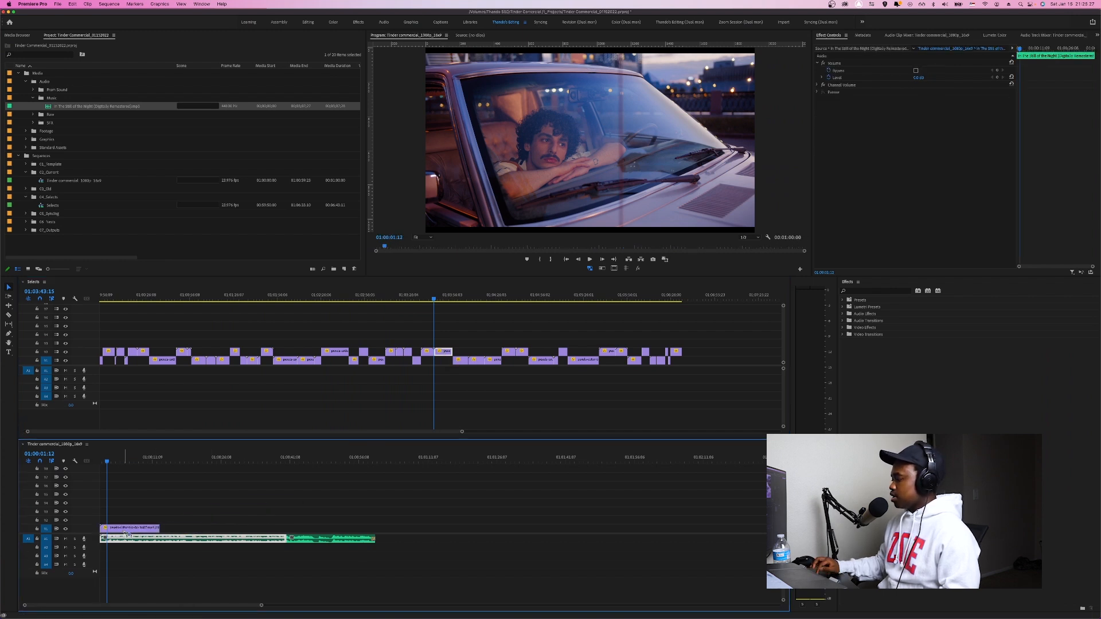
Play the opening clip against the music and extend its end to 01:00:14:09
left_click(107, 462)
key("space")
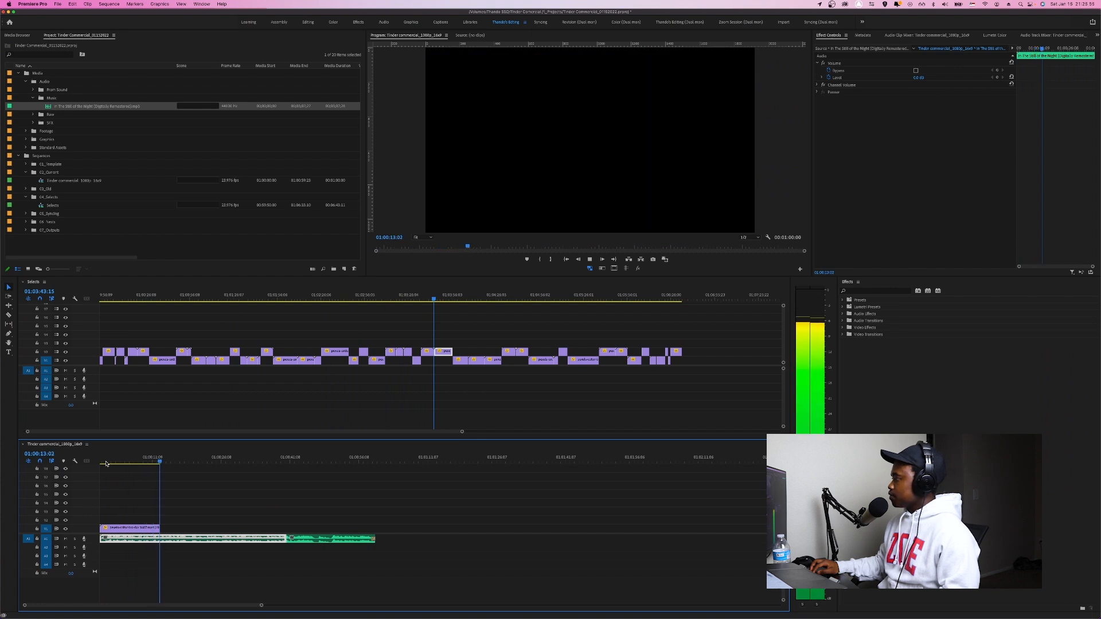
key("space")
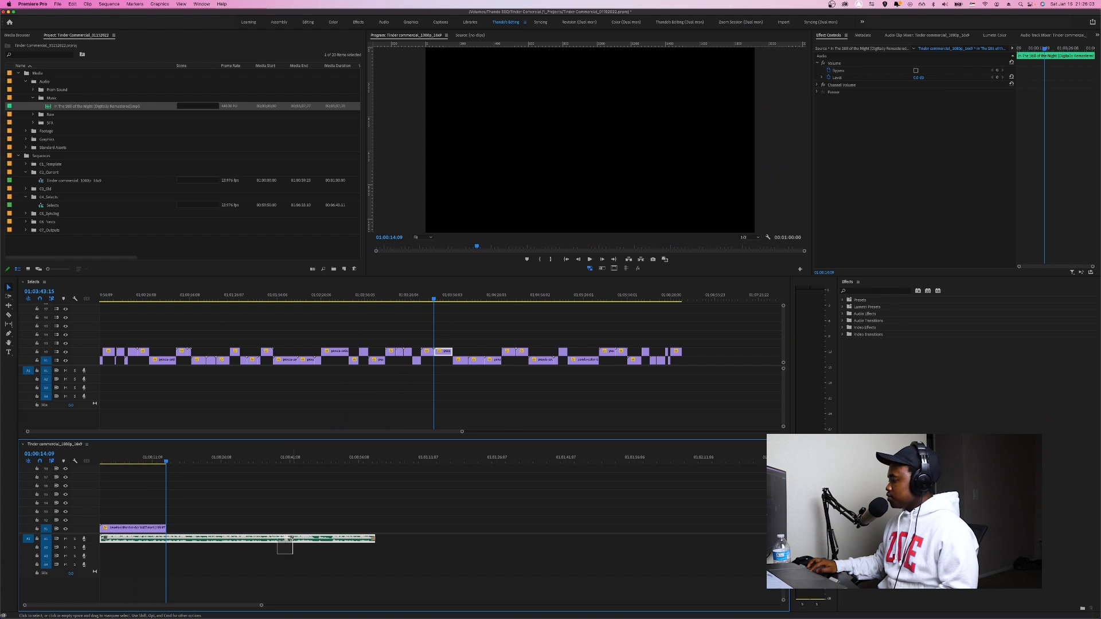
Apply Constant Power transitions to both music pieces, review the cut between them, save the project, and show the available audio crossfades
left_click_drag(293, 539, 292, 540)
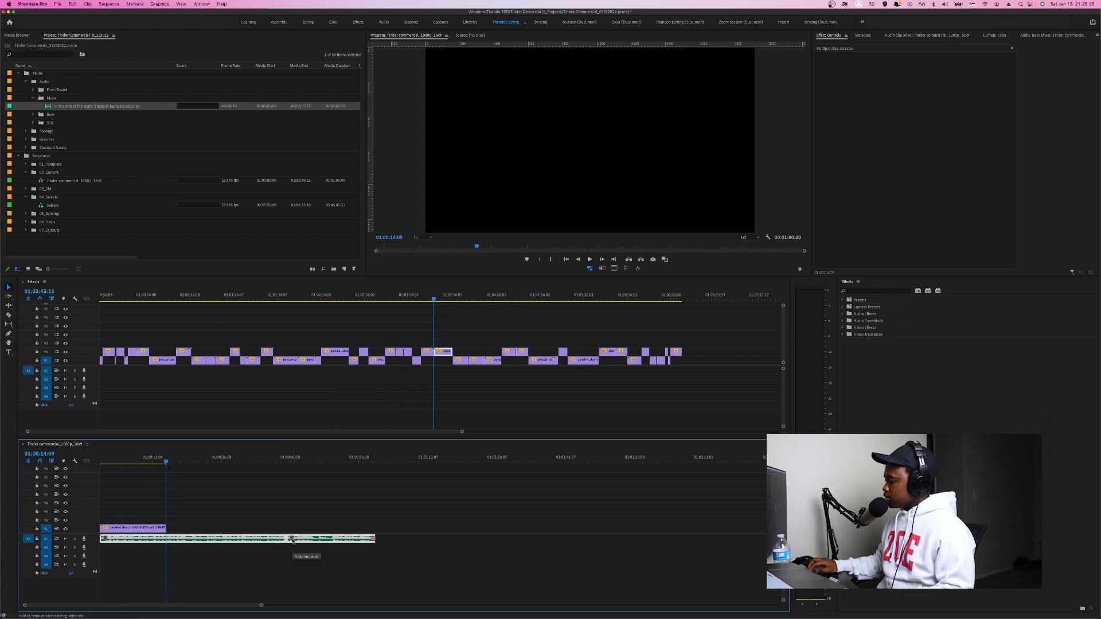
left_click(122, 552)
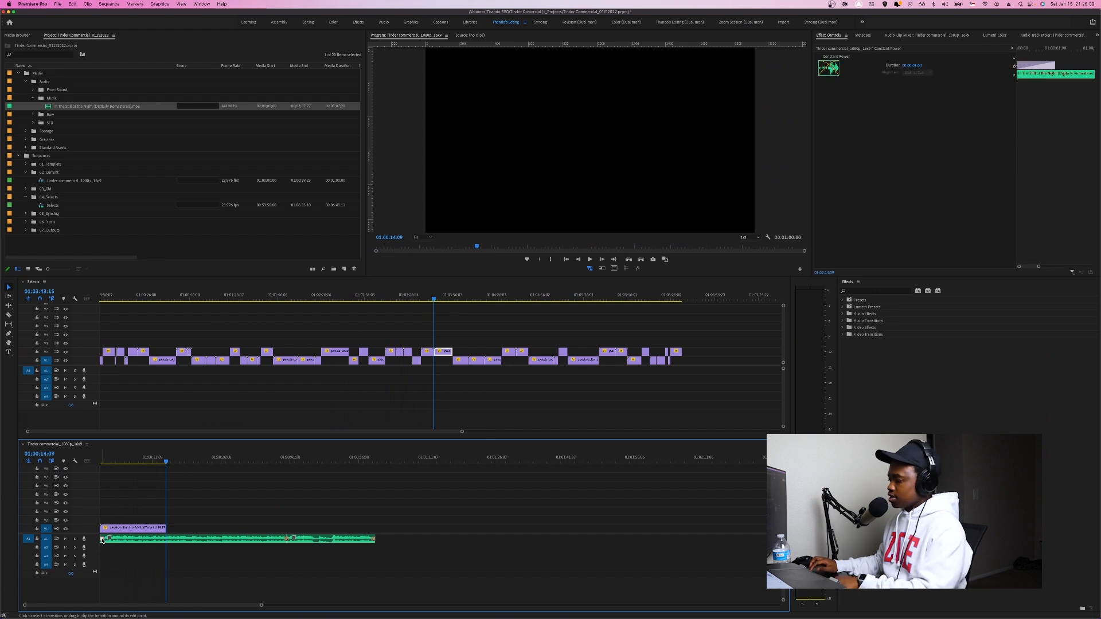
key("space")
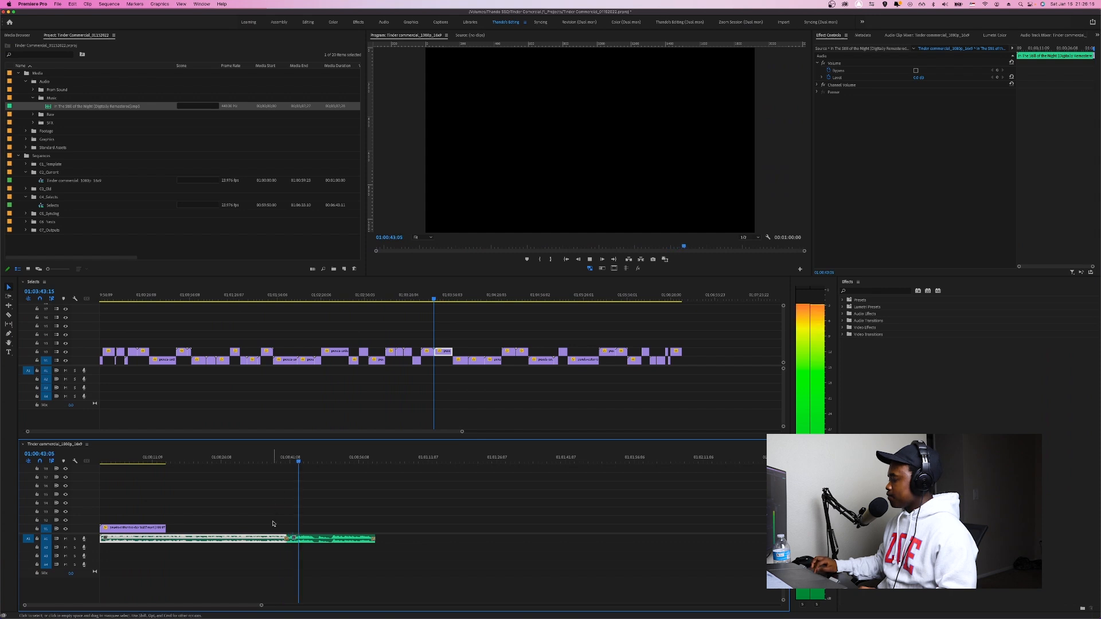
key("space")
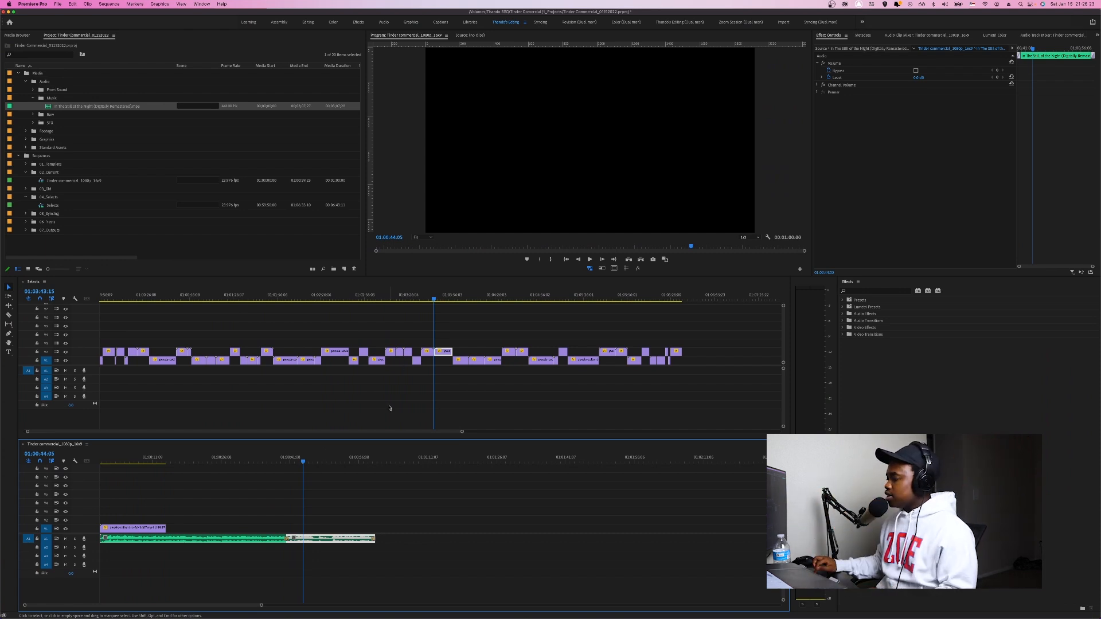
key("cmd+s")
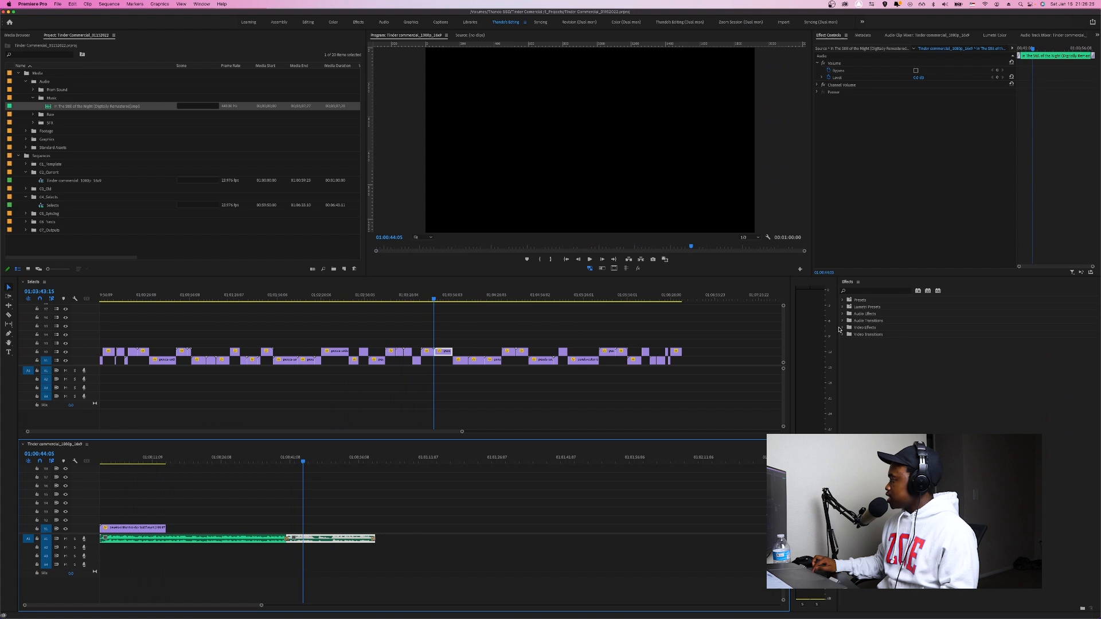
left_click(843, 321)
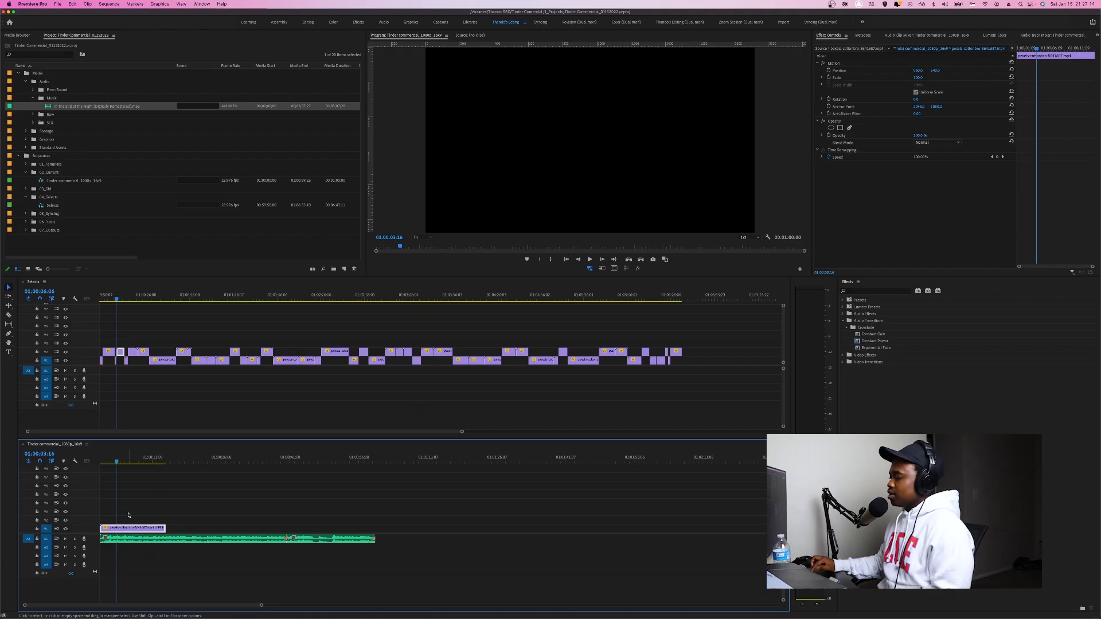
Replace the opening clip with the Selects clip at 01:00:17:01, the man in the patterned shirt sitting inside the car
key("Delete")
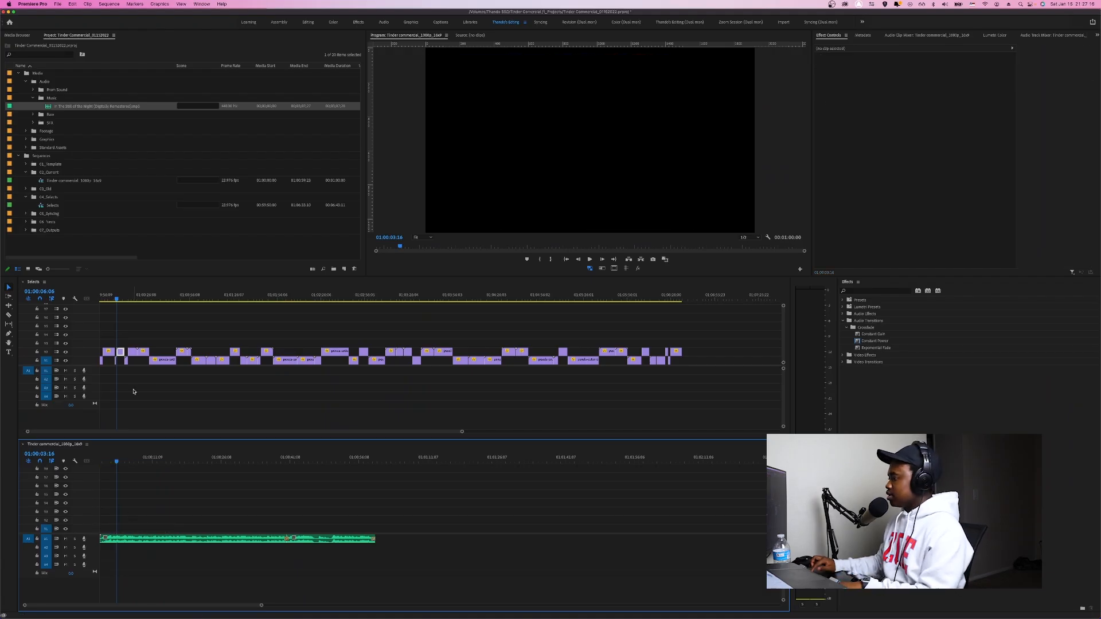
left_click(130, 298)
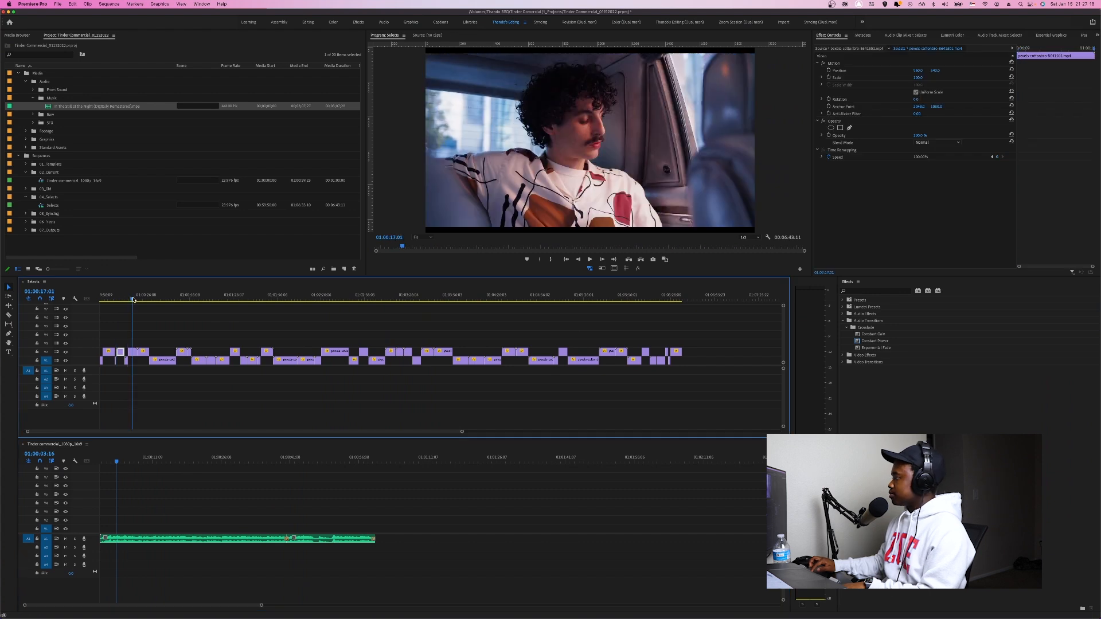
left_click(131, 356)
left_click_drag(133, 355, 106, 528)
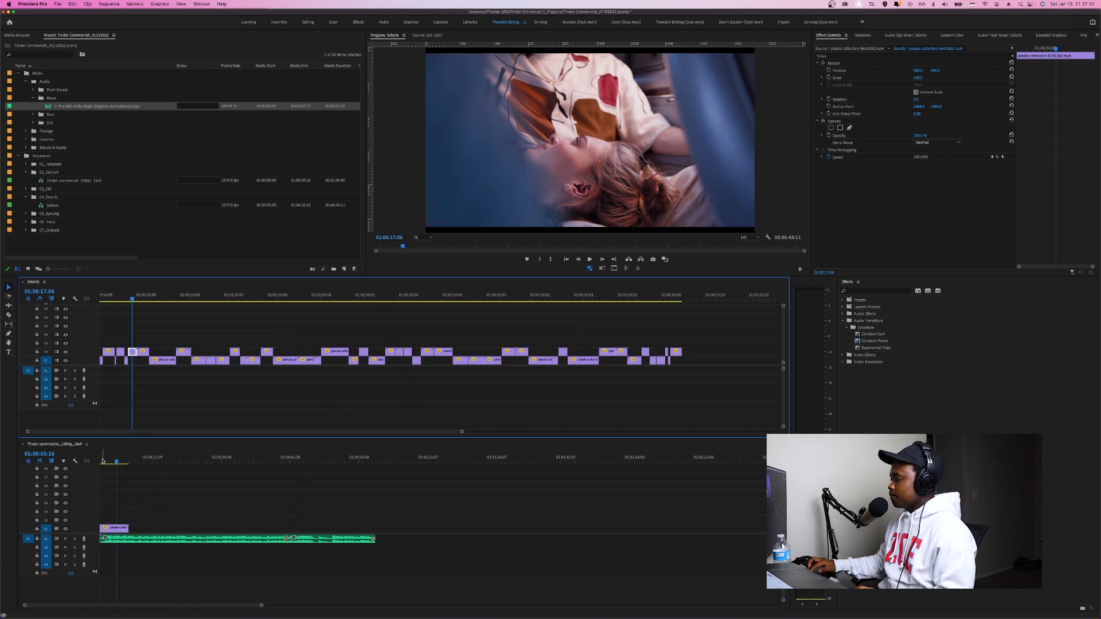
Play the new opening clip with the music and trim its end to 01:00:04:15
left_click(103, 461)
key("space")
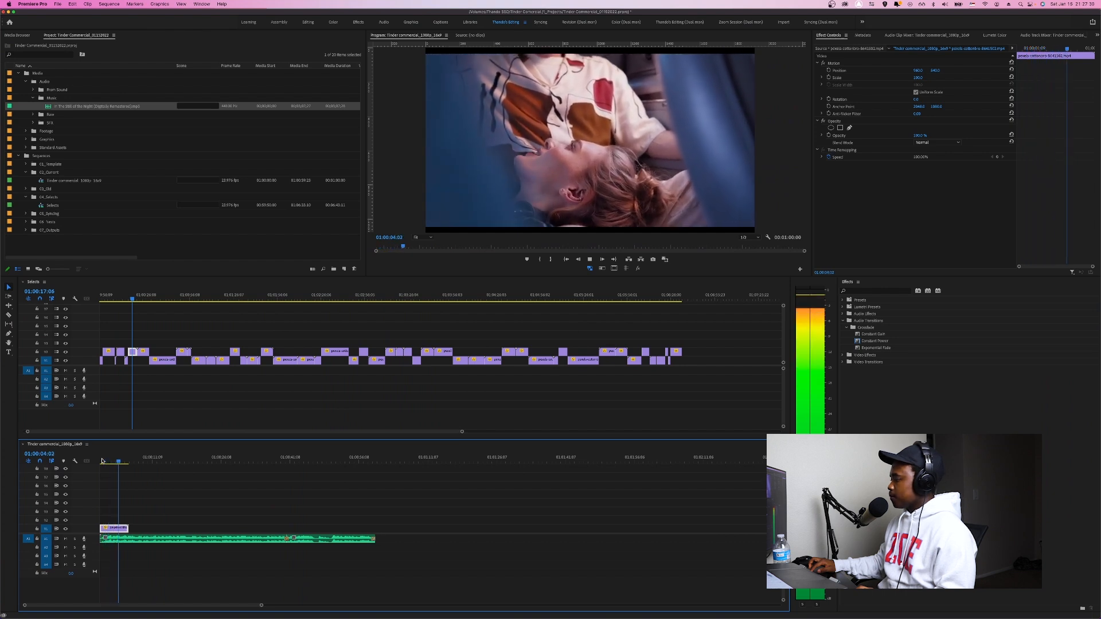
key("space")
left_click_drag(126, 528, 120, 528)
Add the Selects clip at 01:00:06:06, the couple seen through the car window, second on V1, trimmed to end at 01:00:07:00
left_click(142, 297)
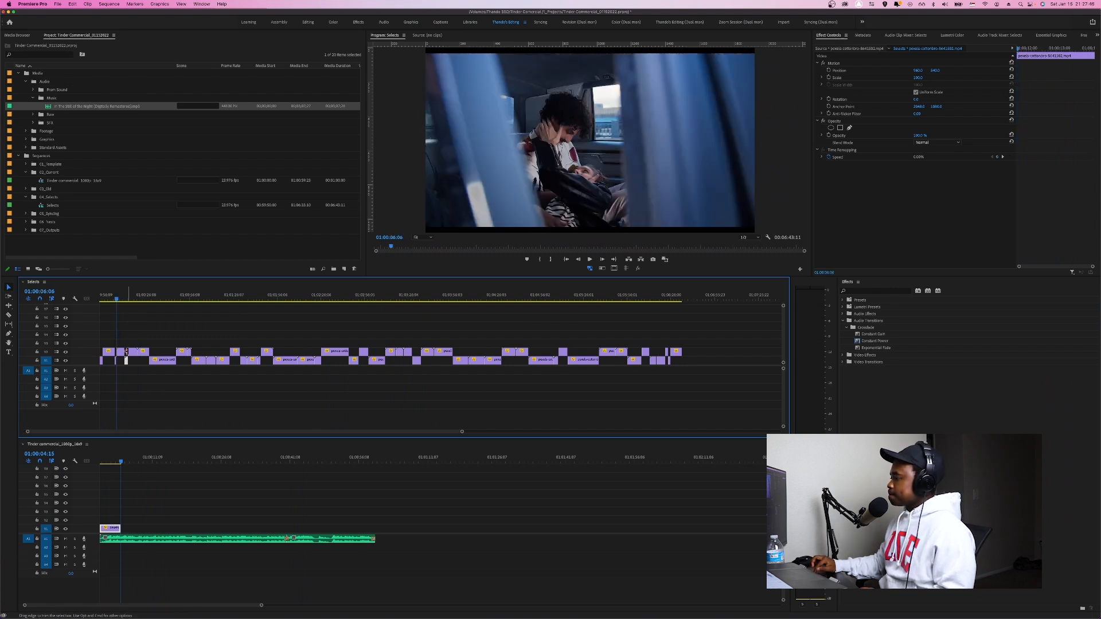
left_click_drag(120, 352, 140, 532)
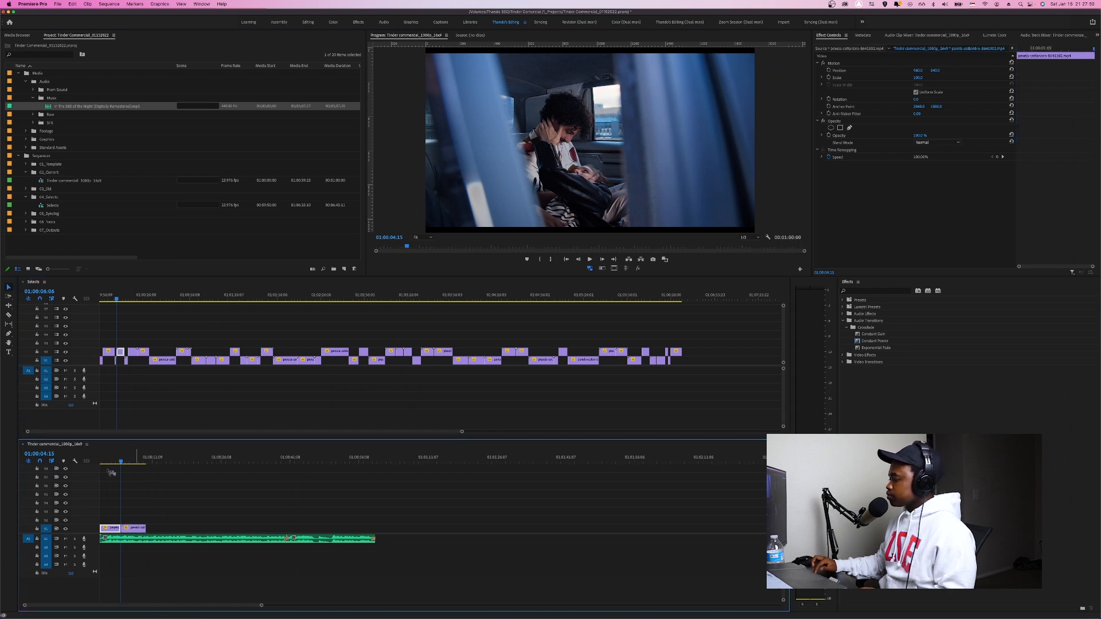
left_click(102, 462)
key("space")
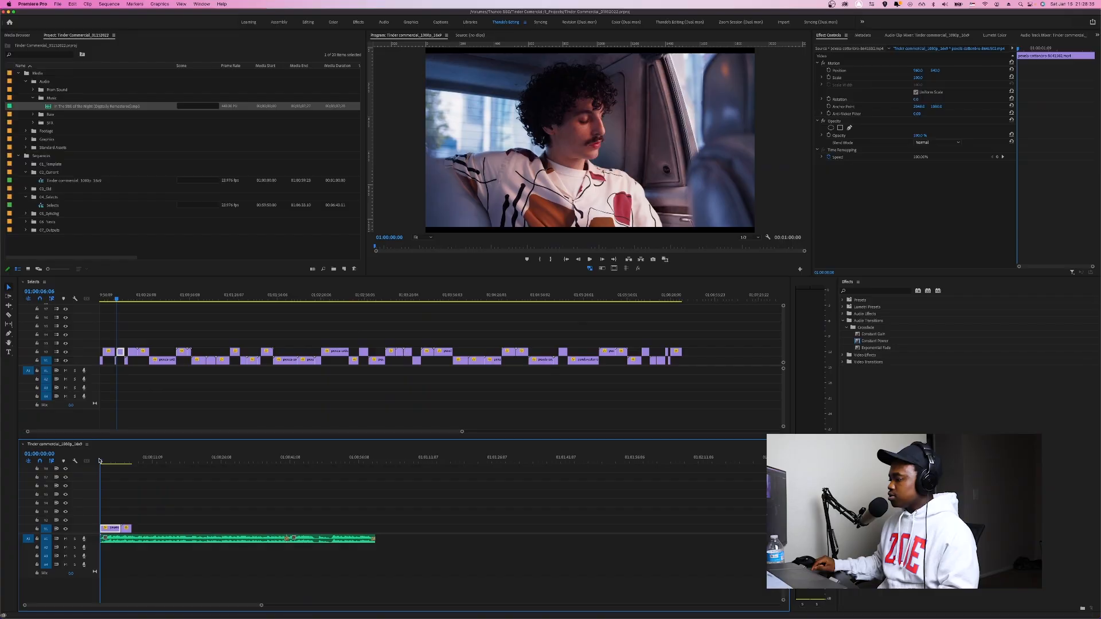
key("space")
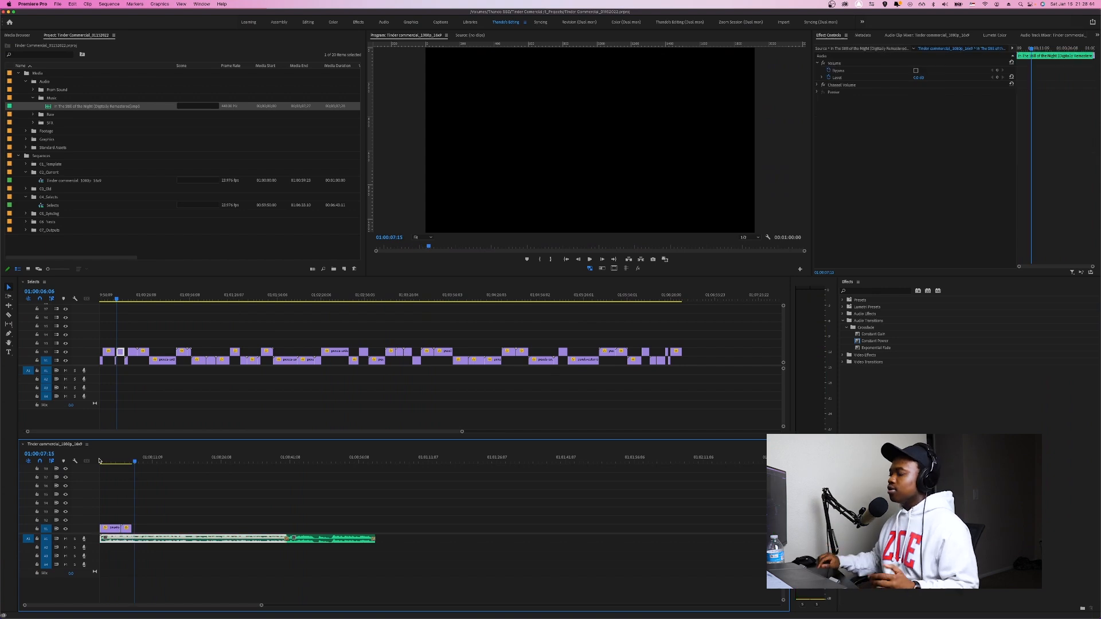
Add the Selects clip at 01:02:52:09, the couple leaning on the car's front, third on V1, trimmed to end at 01:00:09:12
left_click_drag(125, 299, 133, 302)
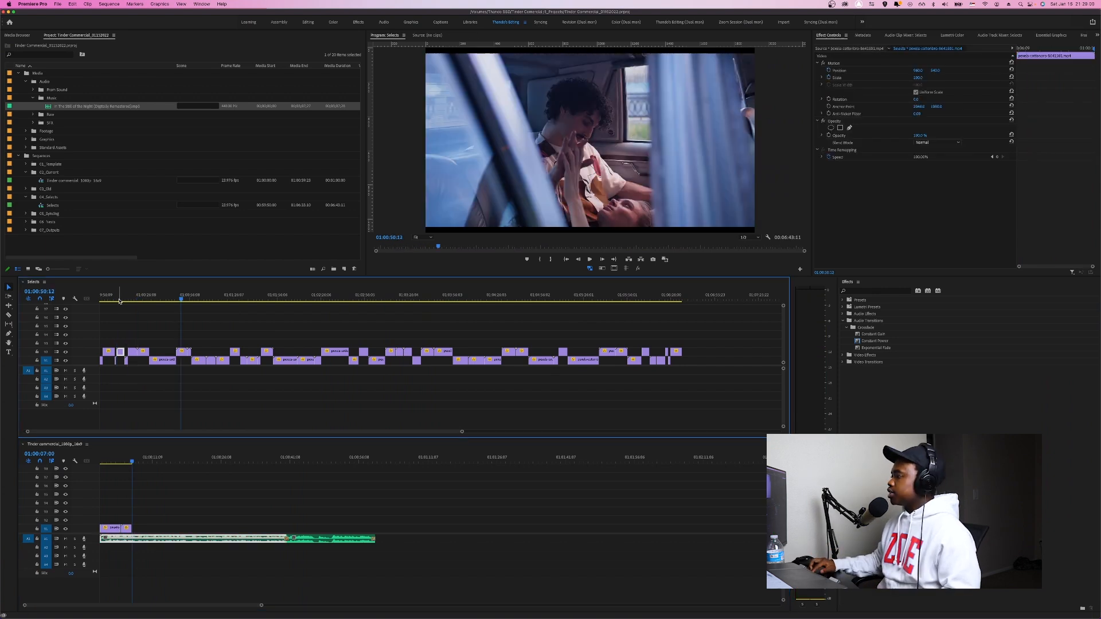
left_click_drag(118, 301, 119, 302)
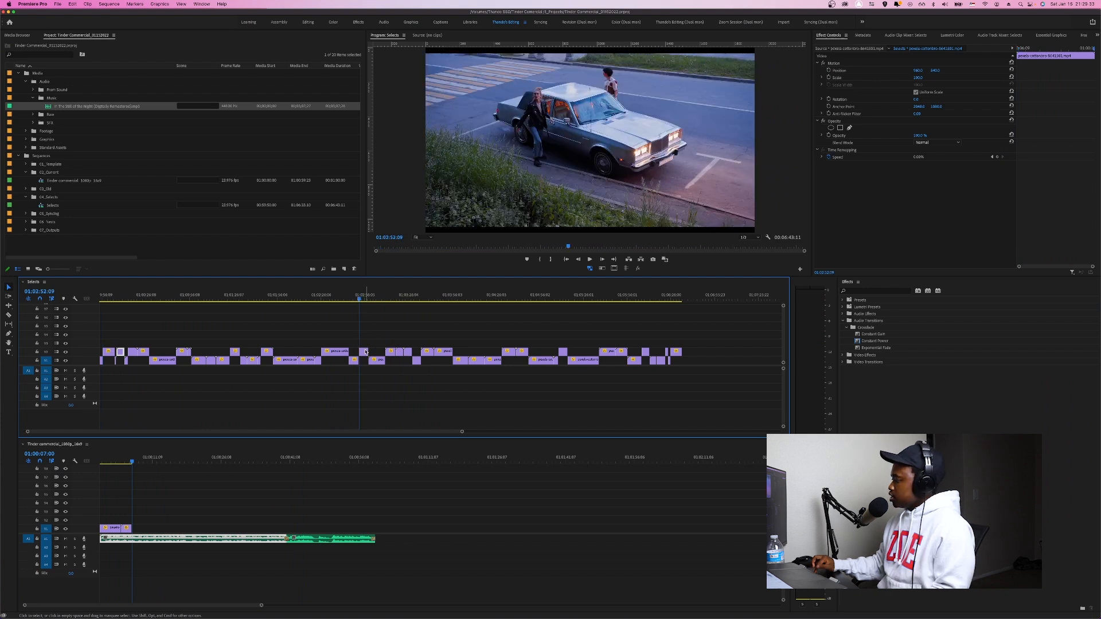
left_click(365, 352)
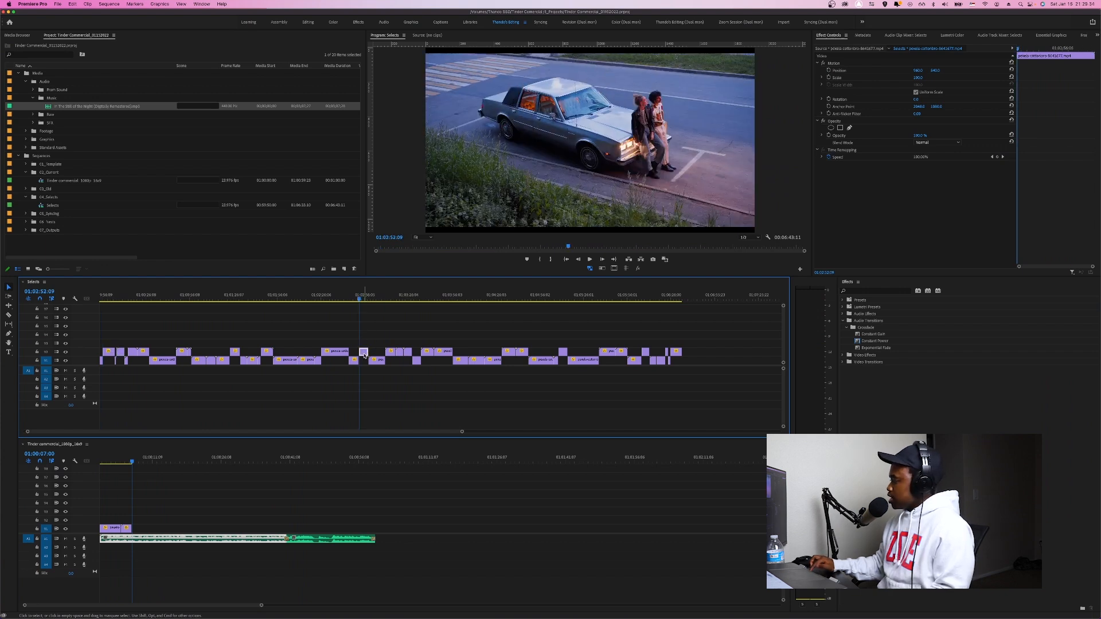
left_click_drag(152, 530, 152, 530)
left_click(119, 461)
key("space")
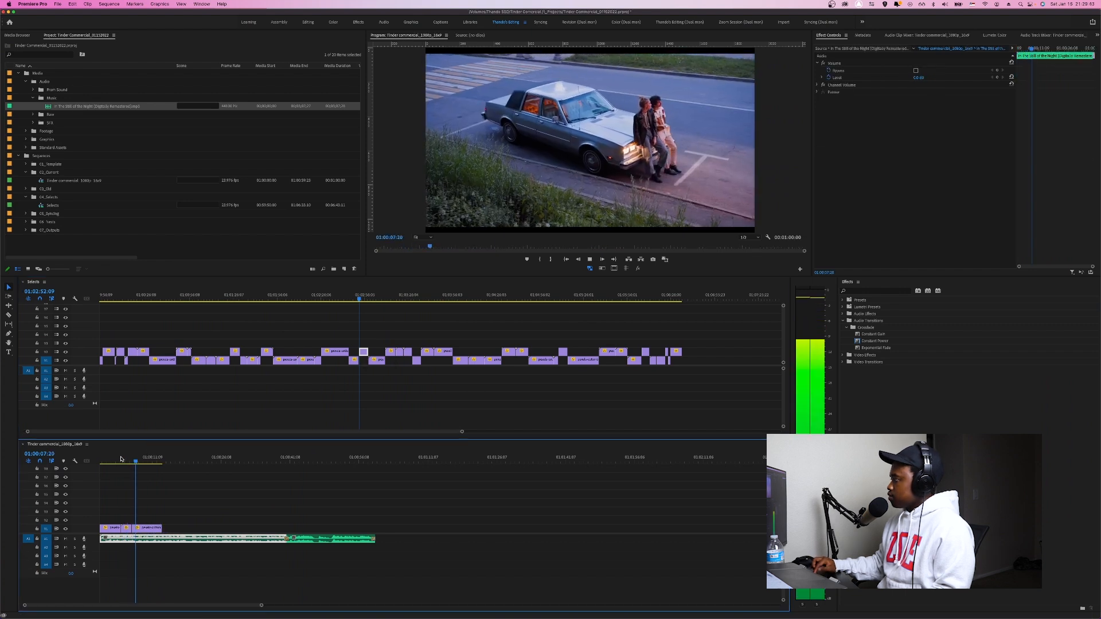
Try the Selects clip at 01:01:27:12, the notebook shot in the car, as the fourth clip on V1
left_click(235, 297)
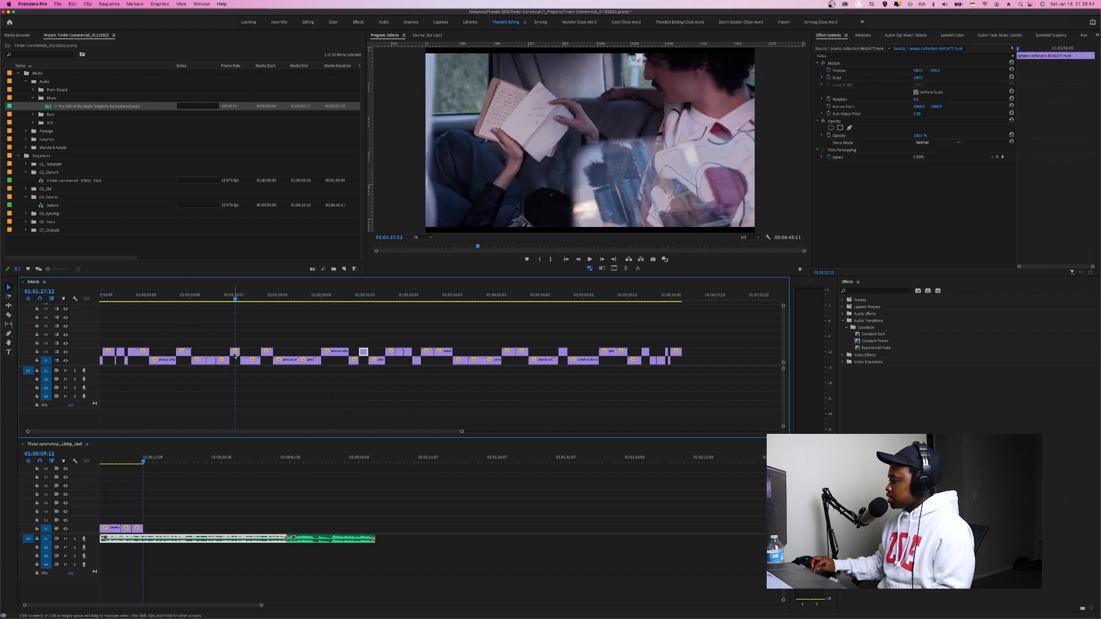
left_click_drag(235, 354, 170, 523)
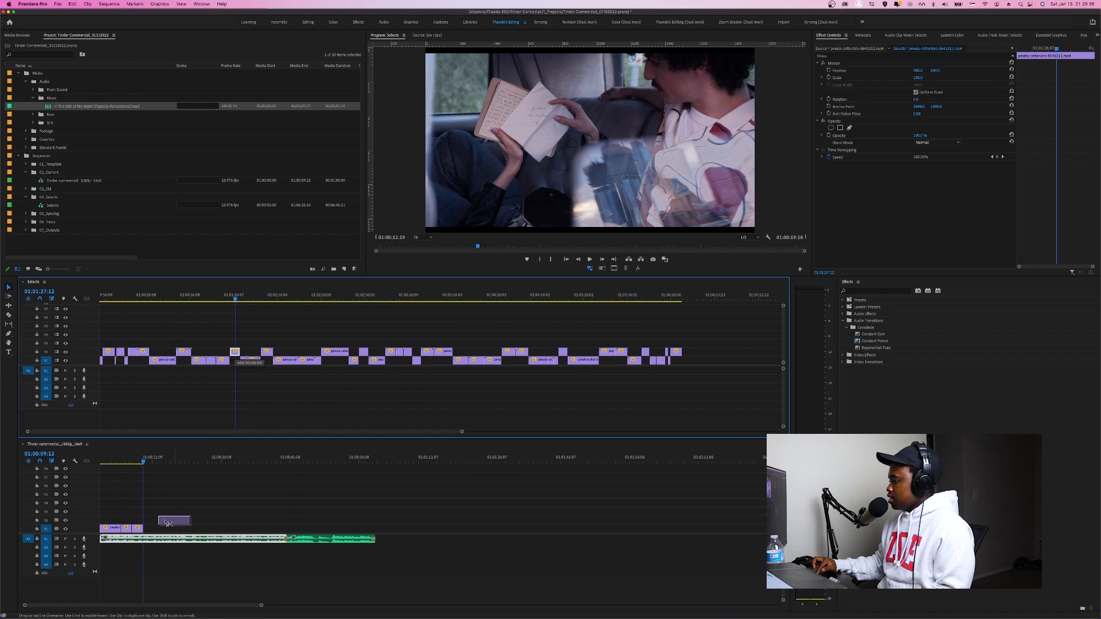
left_click_drag(158, 529, 158, 528)
left_click(140, 460)
key("space")
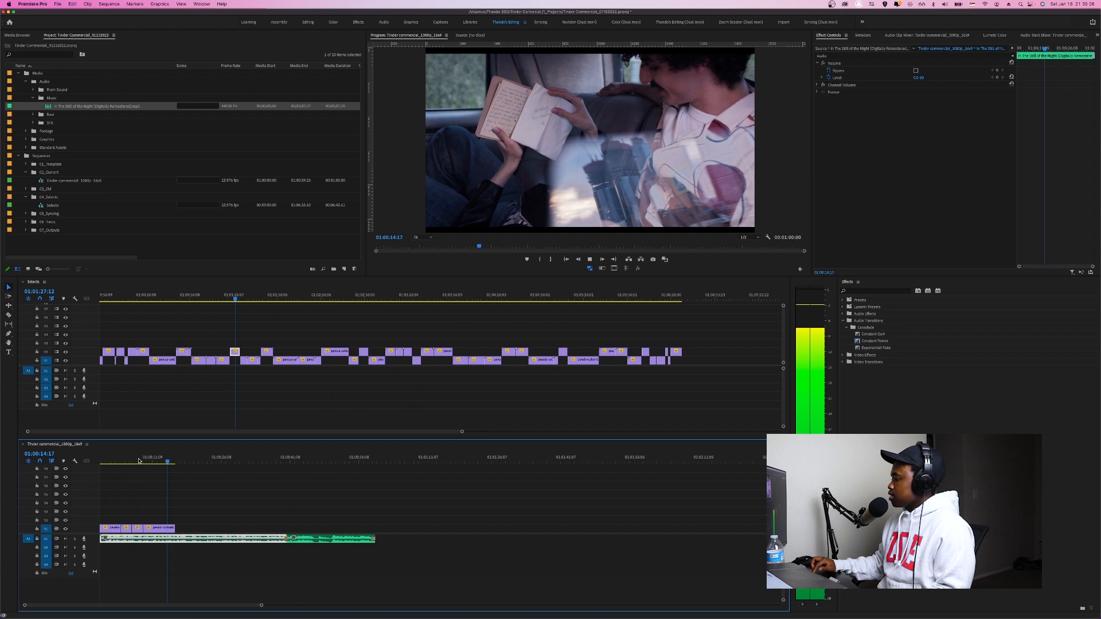
Replay the edit from 01:00:09:12 with the music and delete the notebook clip
key("space")
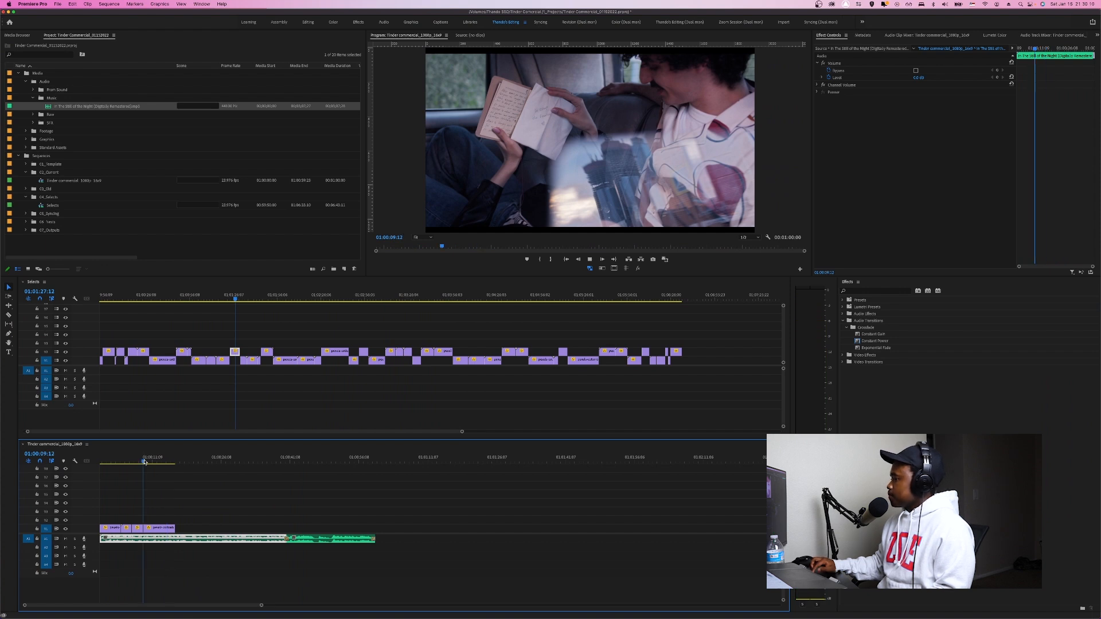
key("space")
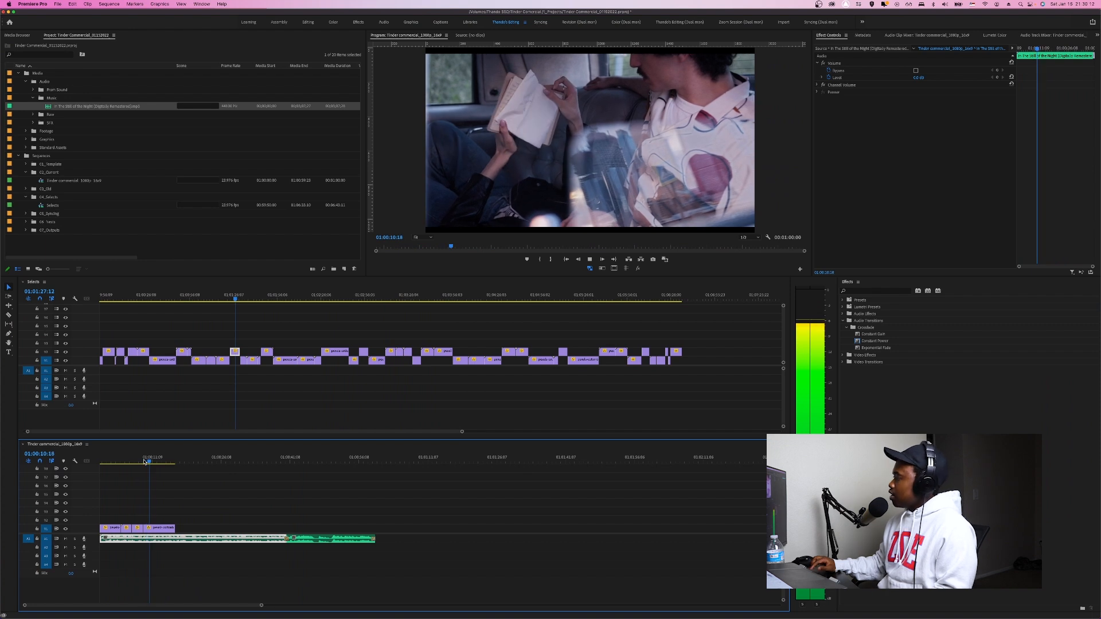
key("space")
left_click_drag(150, 462, 144, 462)
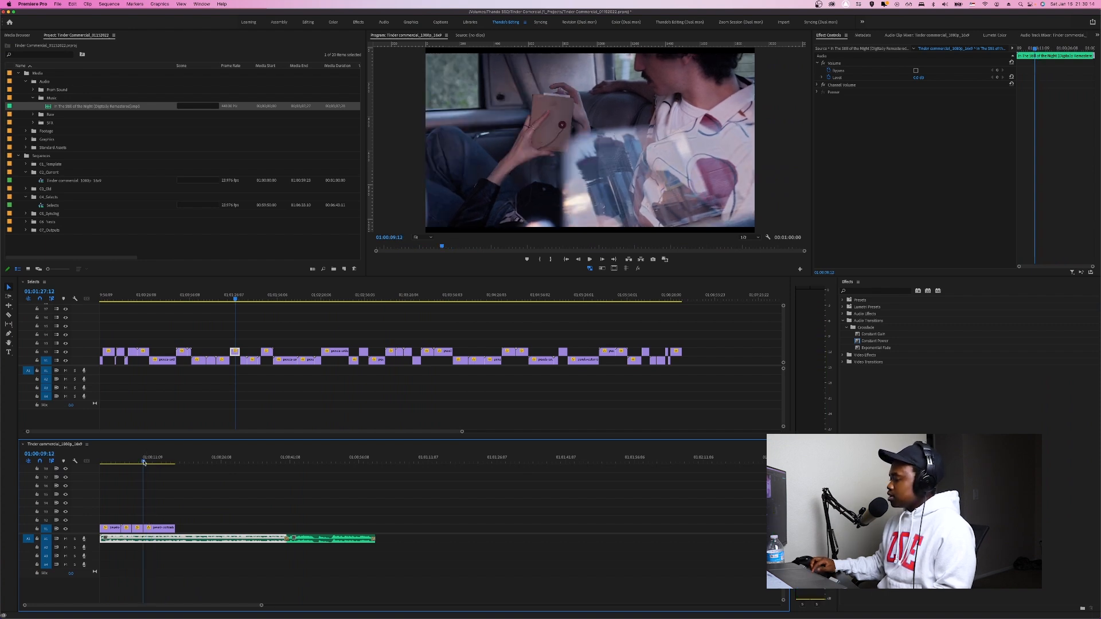
key("space")
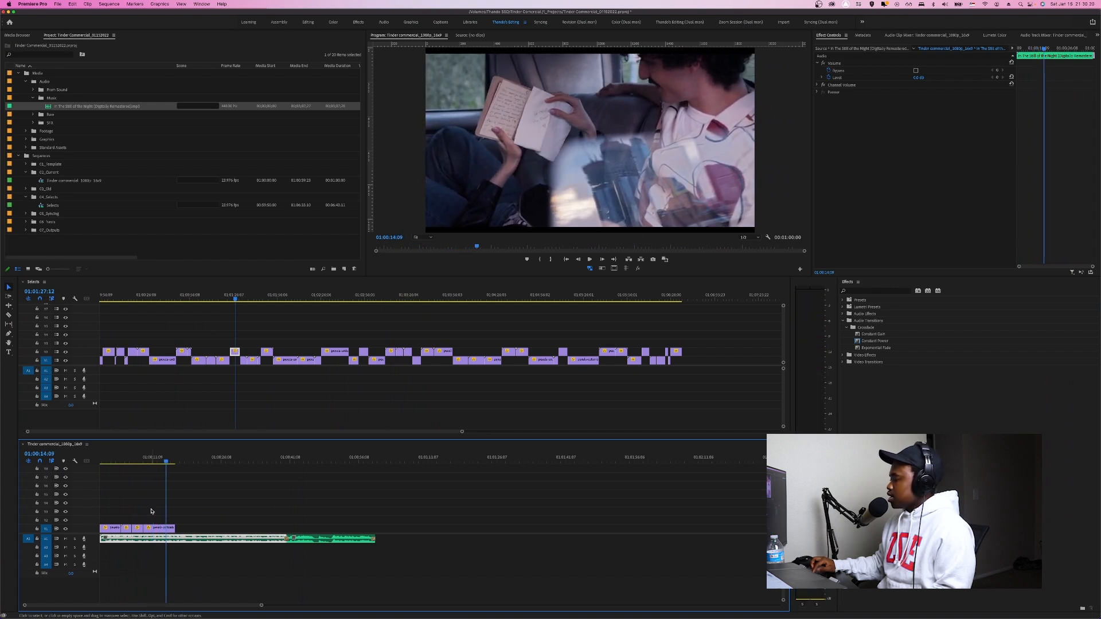
left_click(158, 528)
key("Delete")
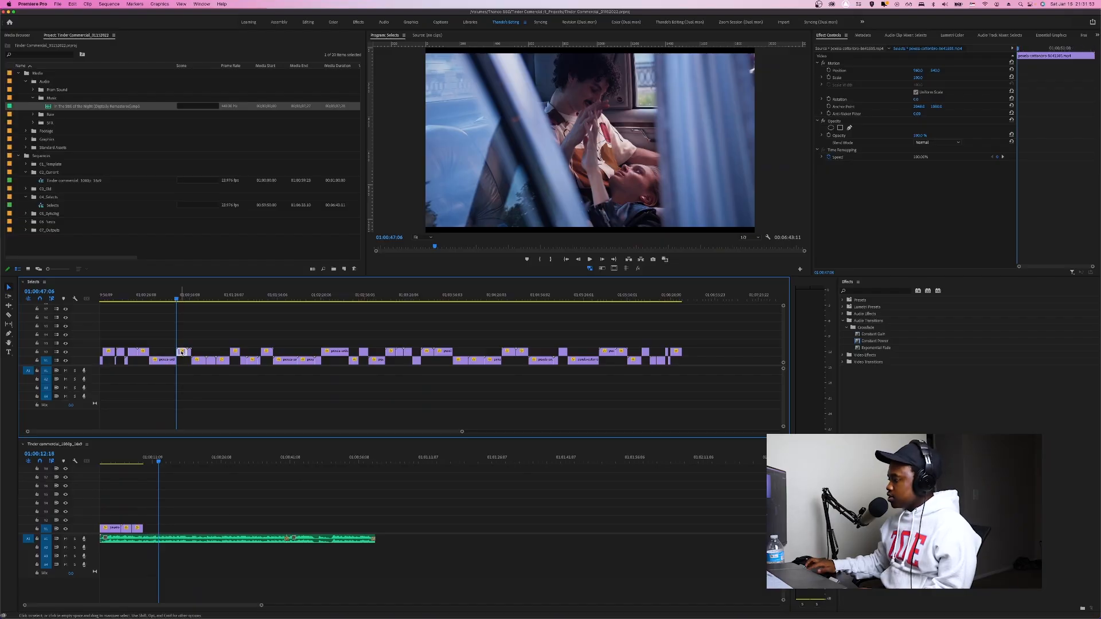
Add the Selects clips at 01:00:47:06 and 01:00:54:17 as fourth and fifth on V1, trimmed to end at 01:00:12:17 and 01:00:14:15
left_click_drag(161, 530, 161, 530)
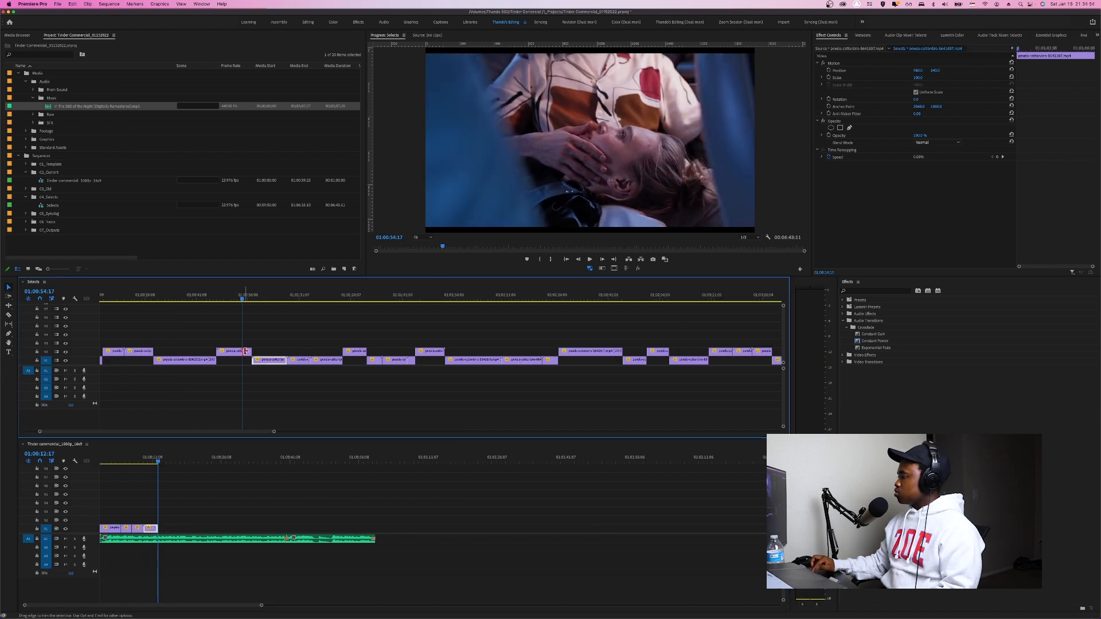
left_click(249, 353)
left_click_drag(248, 354, 167, 533)
left_click(152, 460)
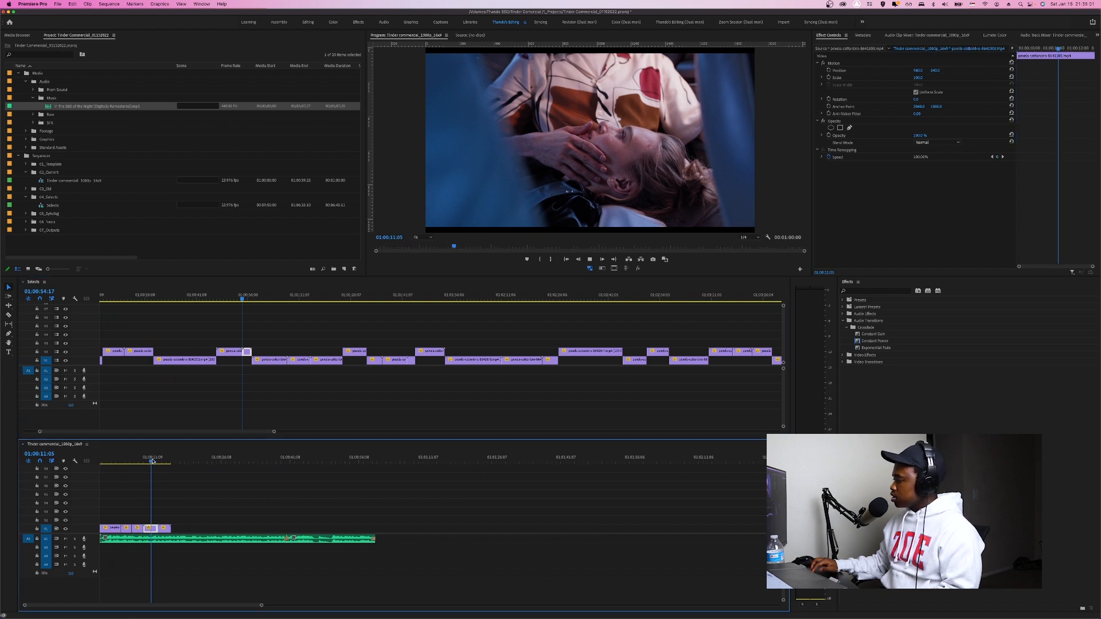
key("space")
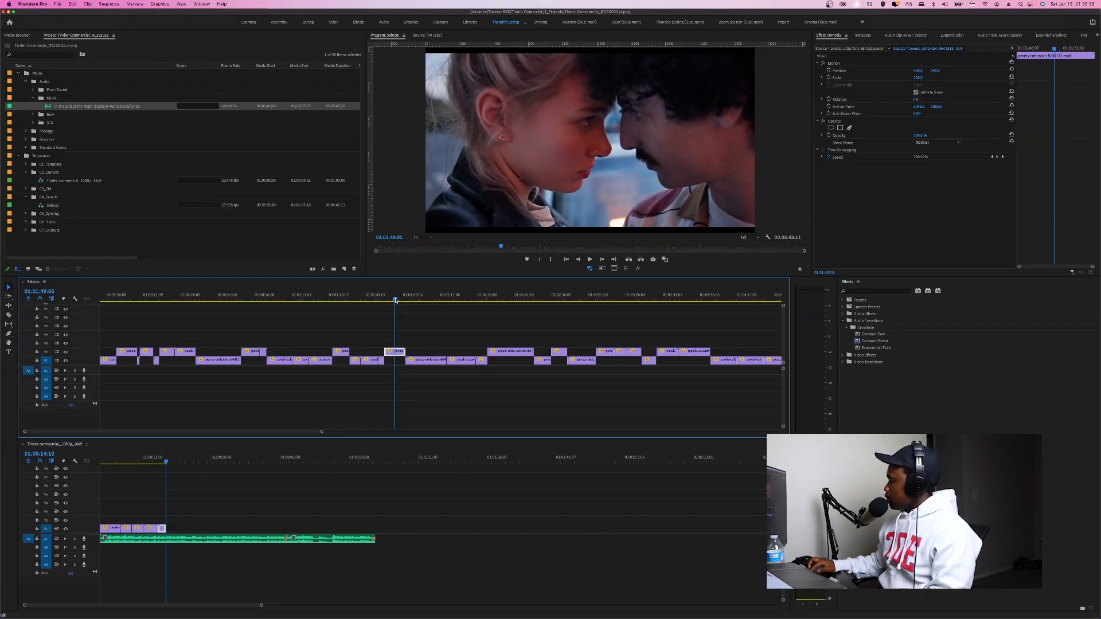
Add the Selects clip at 01:03:13:14, the hand on the car window, sixth on V1 and review the edit
left_click_drag(396, 300, 406, 301)
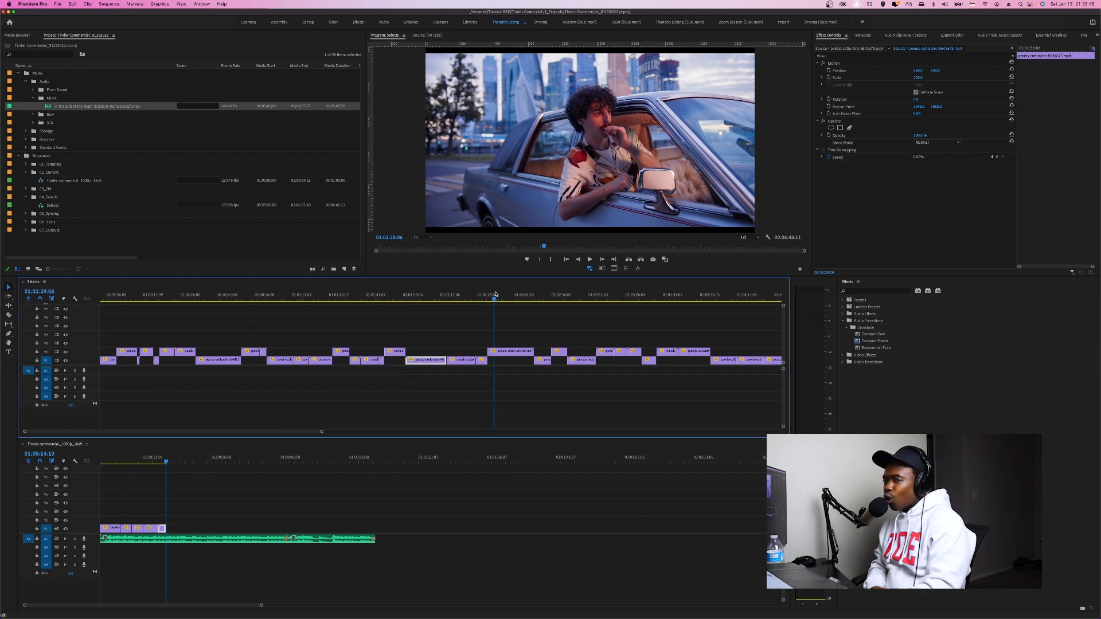
left_click_drag(605, 351, 224, 566)
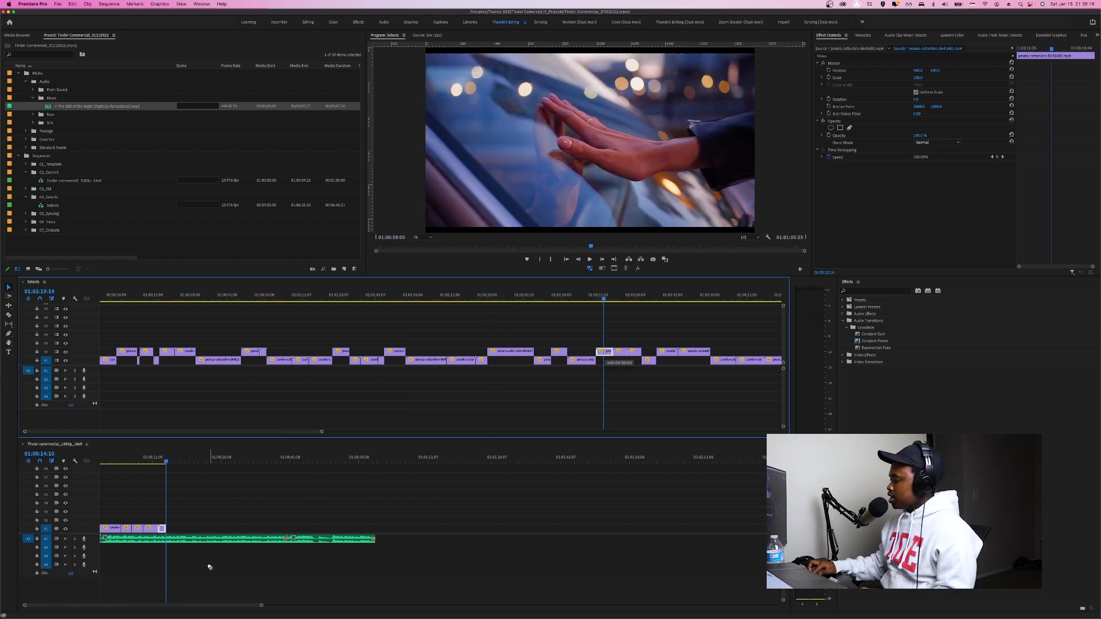
left_click_drag(235, 528, 188, 528)
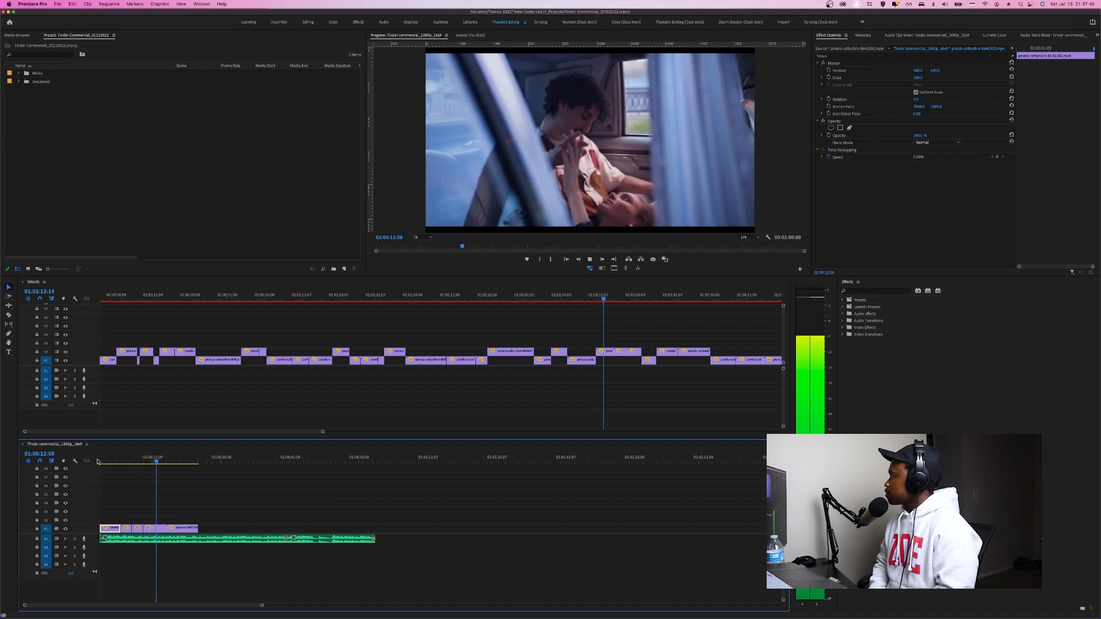
key("space")
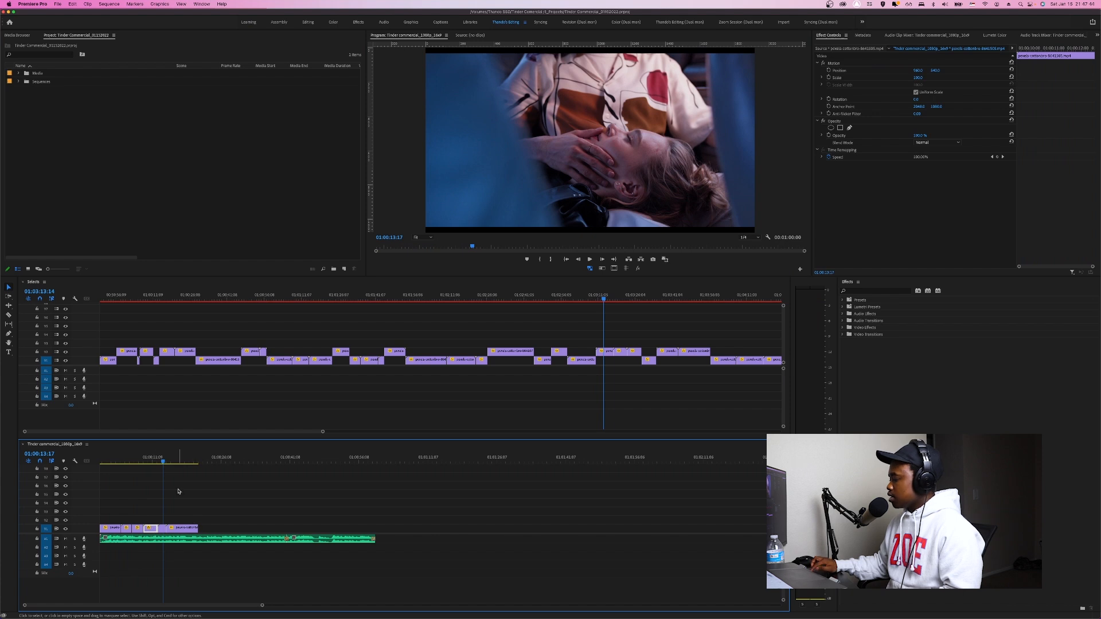
Delete the fourth and fifth clips on V1, moving the hand-on-car-window clip into their place and trimming its end to the music
left_click(180, 457)
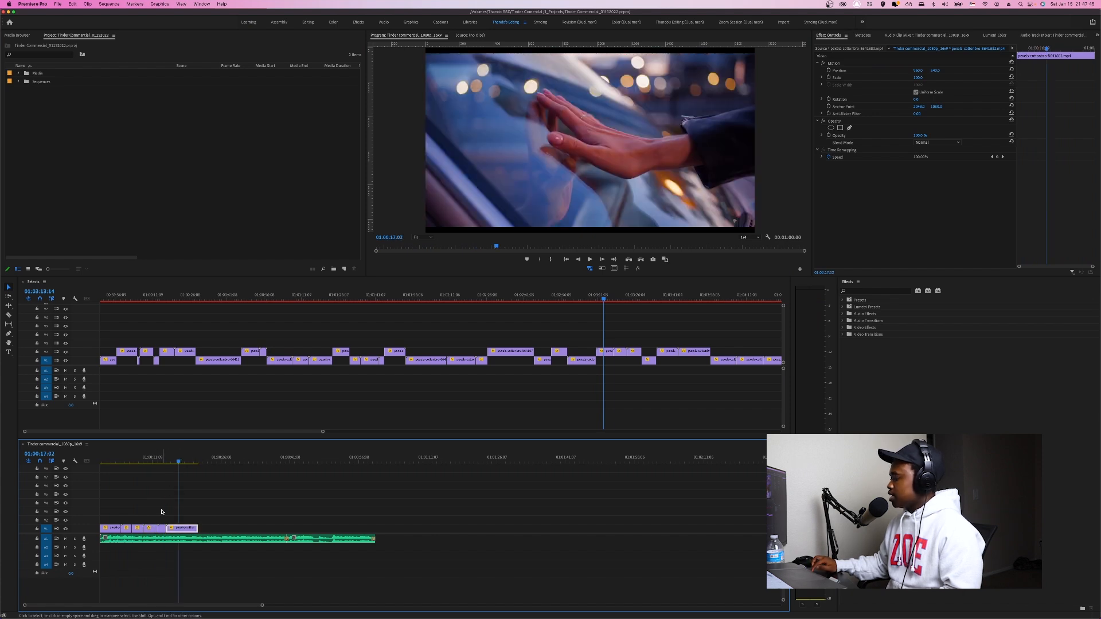
left_click_drag(154, 524, 148, 528)
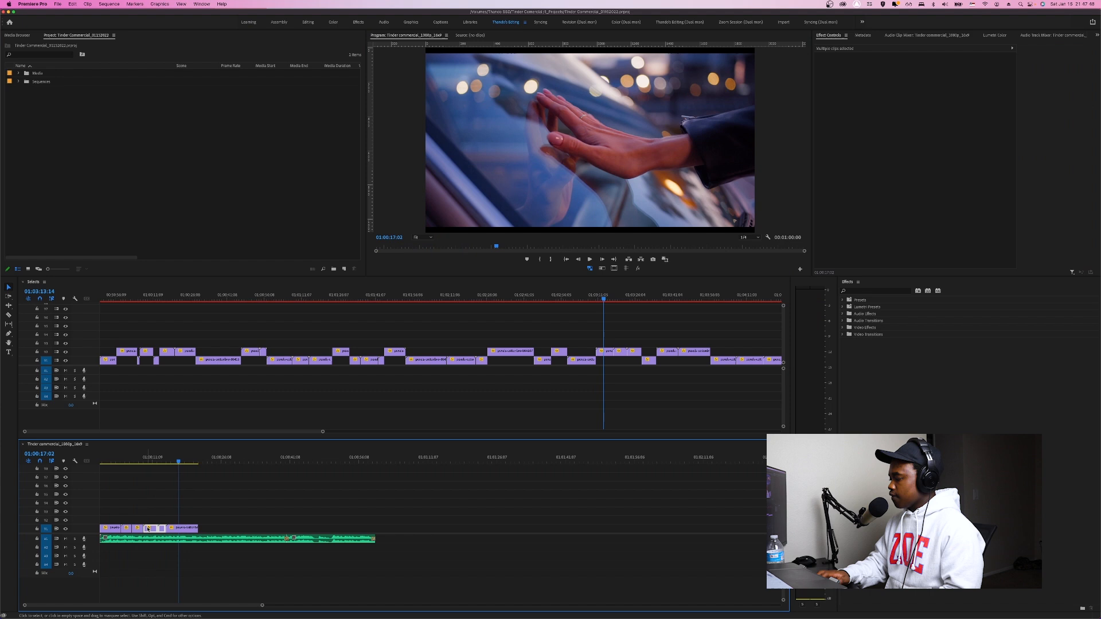
left_click_drag(178, 531, 152, 531)
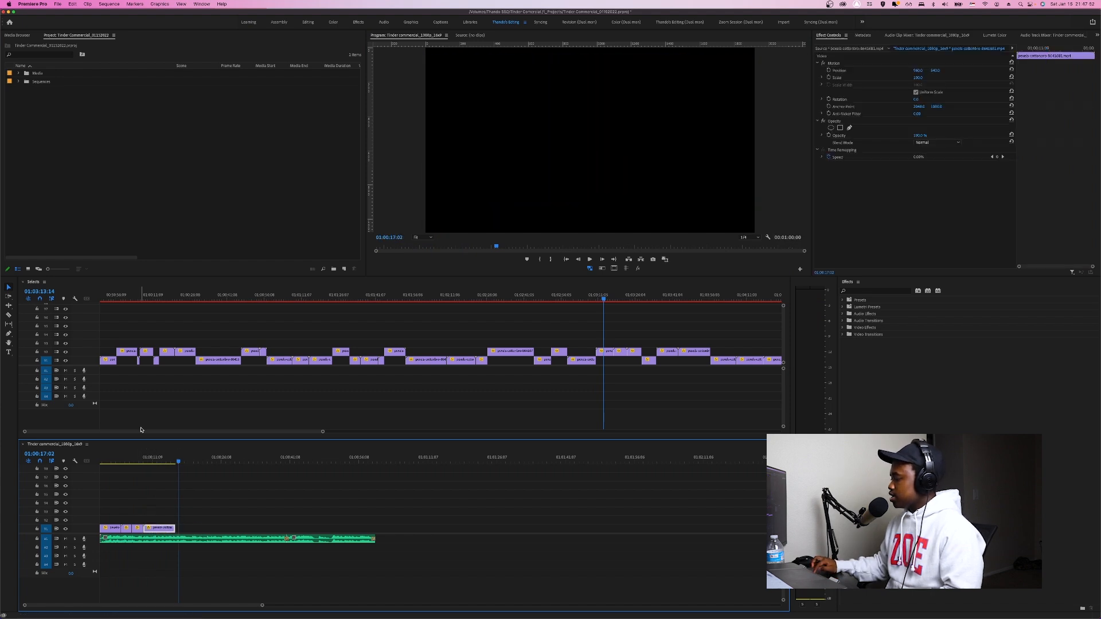
left_click(127, 458)
key("space")
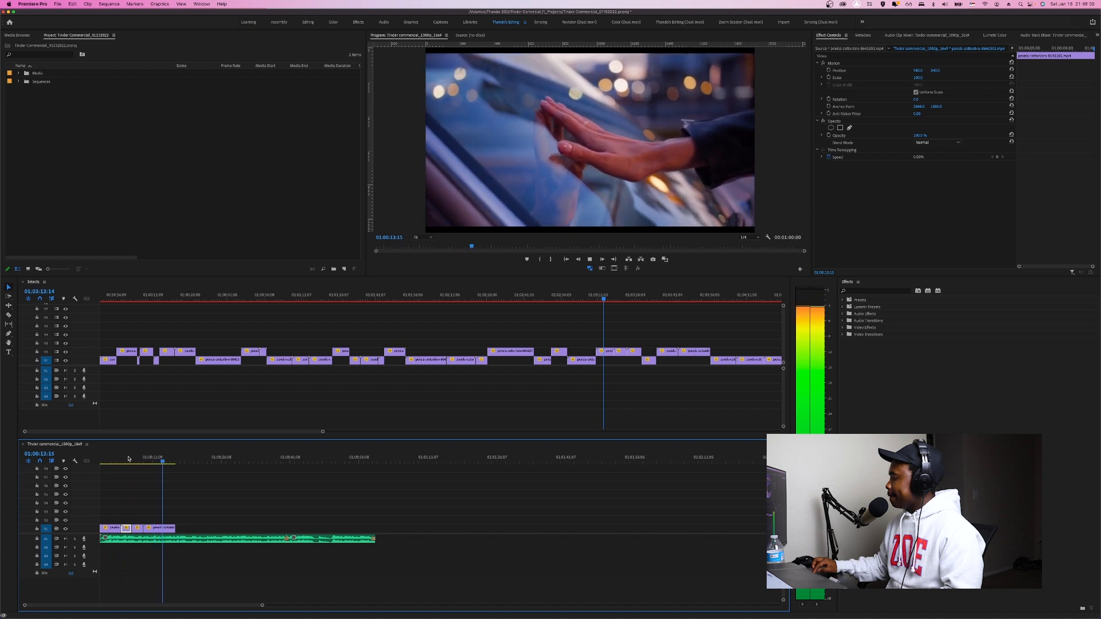
Add the Selects clip at 01:01:12:08, the couple face to face, fifth on V1 and trim it to end at 01:00:16:19
left_click_drag(184, 296, 188, 296)
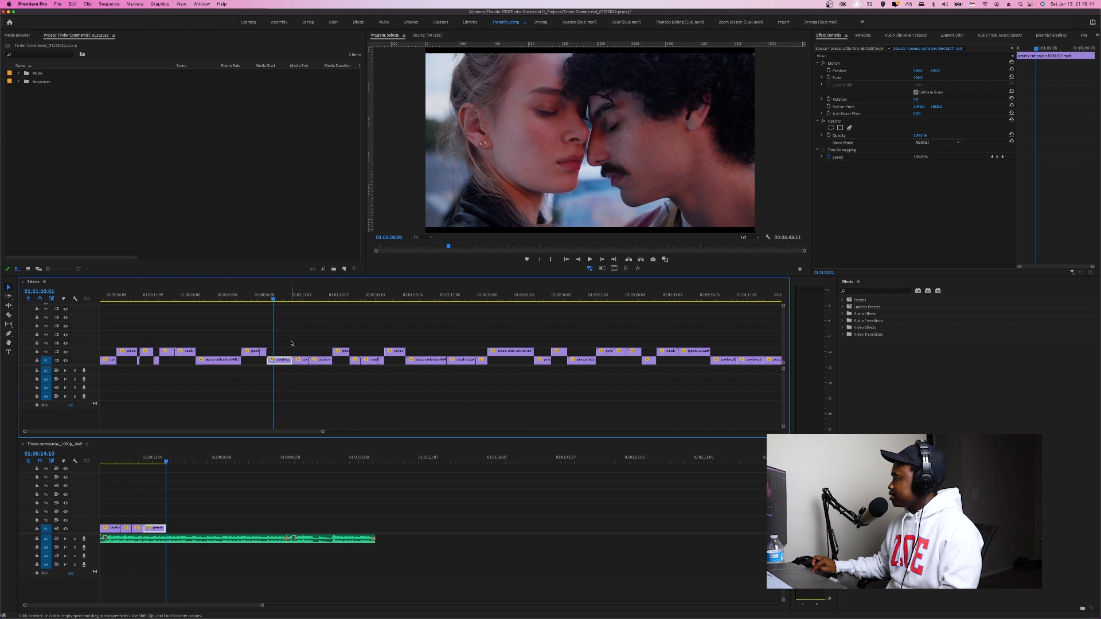
left_click_drag(302, 360, 267, 509)
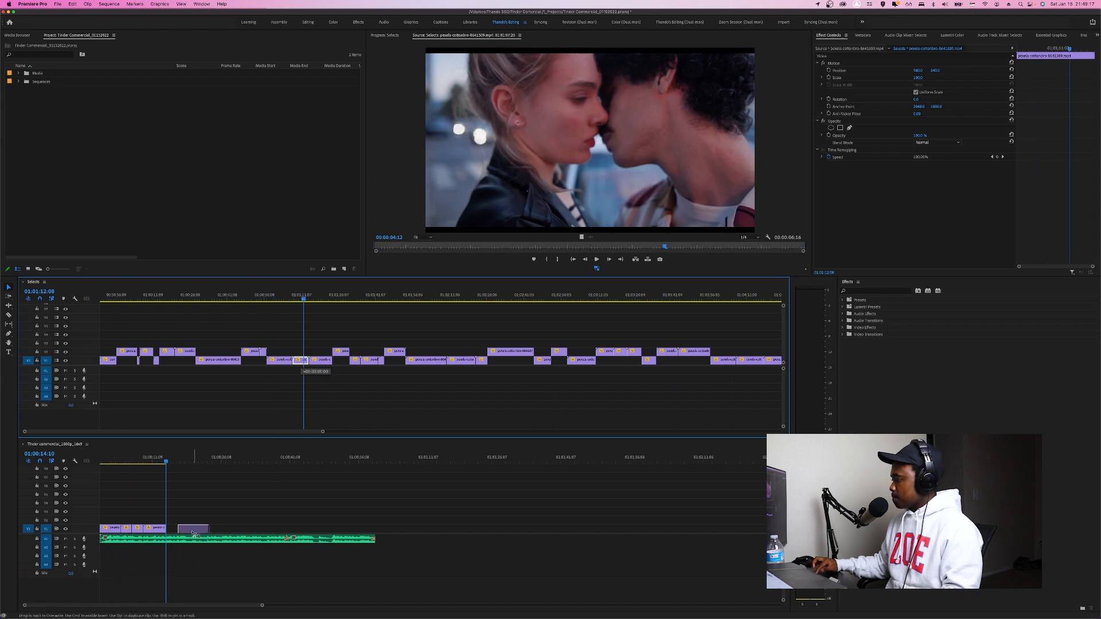
left_click_drag(182, 531, 182, 530)
left_click(163, 461)
key("space")
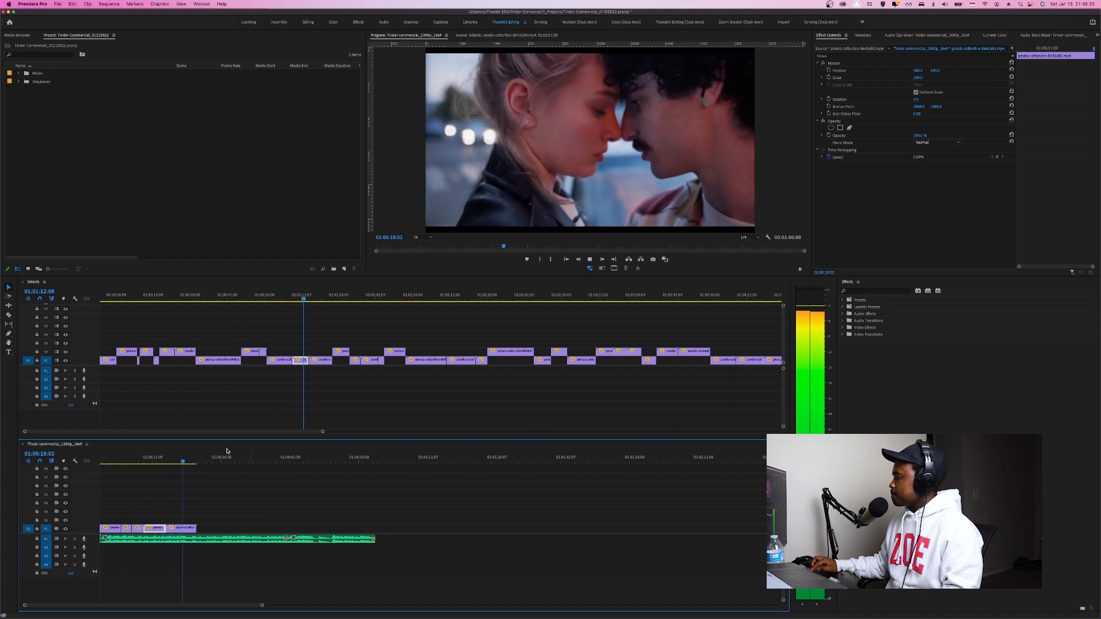
key("space")
key("space")
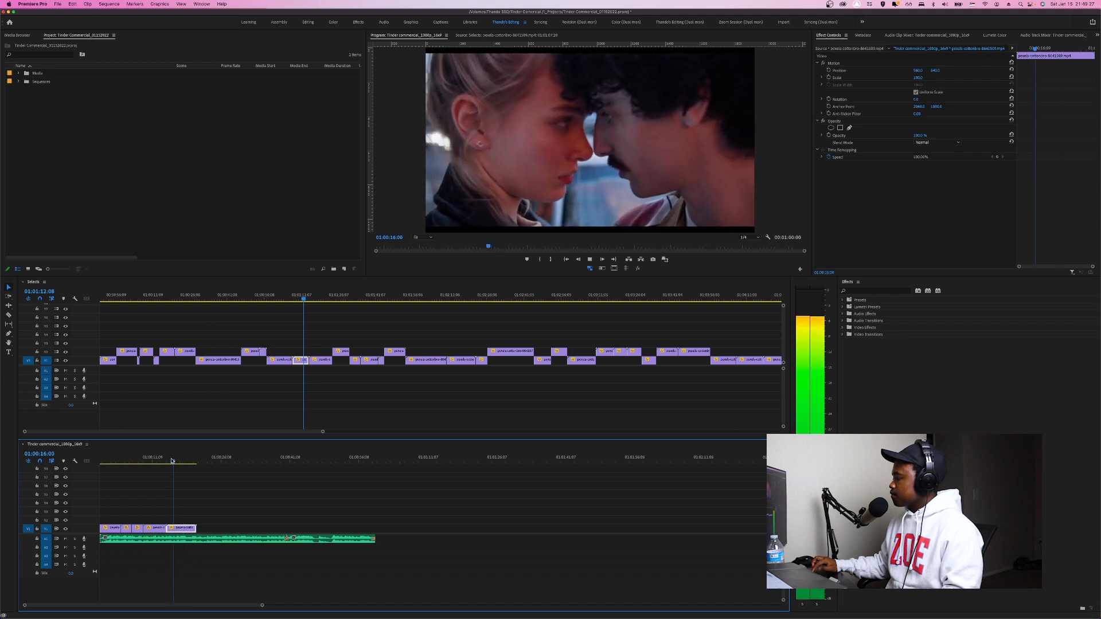
key("space")
Add the Selects clip at 01:03:25:23, the man behind the windshield, sixth on V1, trimmed to end at 01:00:20:18, and save the project
left_click(394, 297)
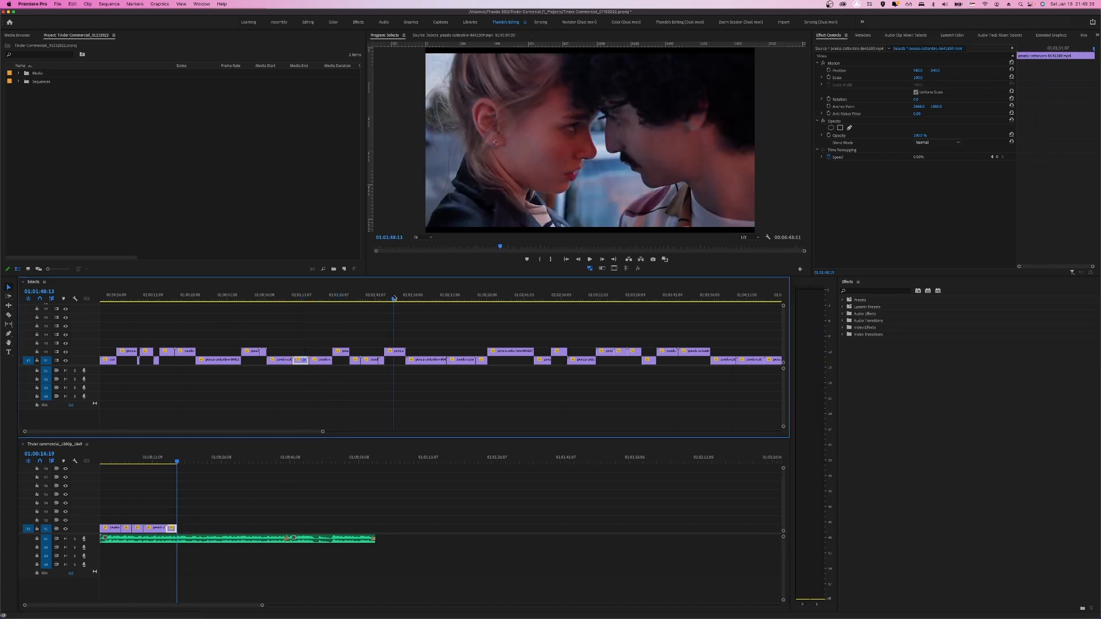
scroll(557, 298, "right", 4)
left_click_drag(447, 299, 510, 300)
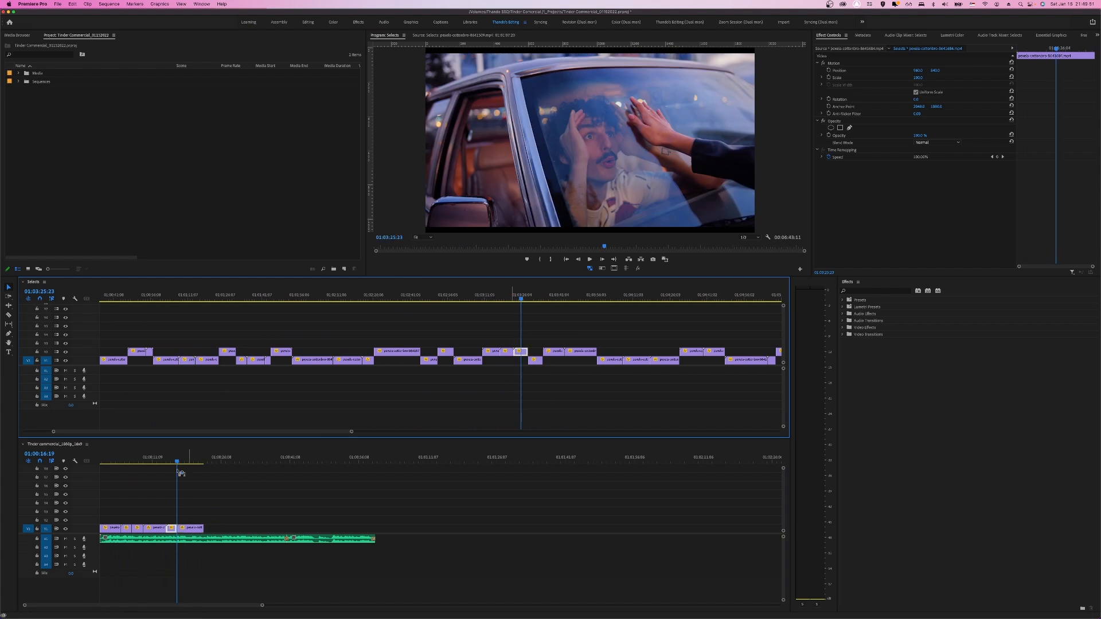
left_click(169, 462)
key("space")
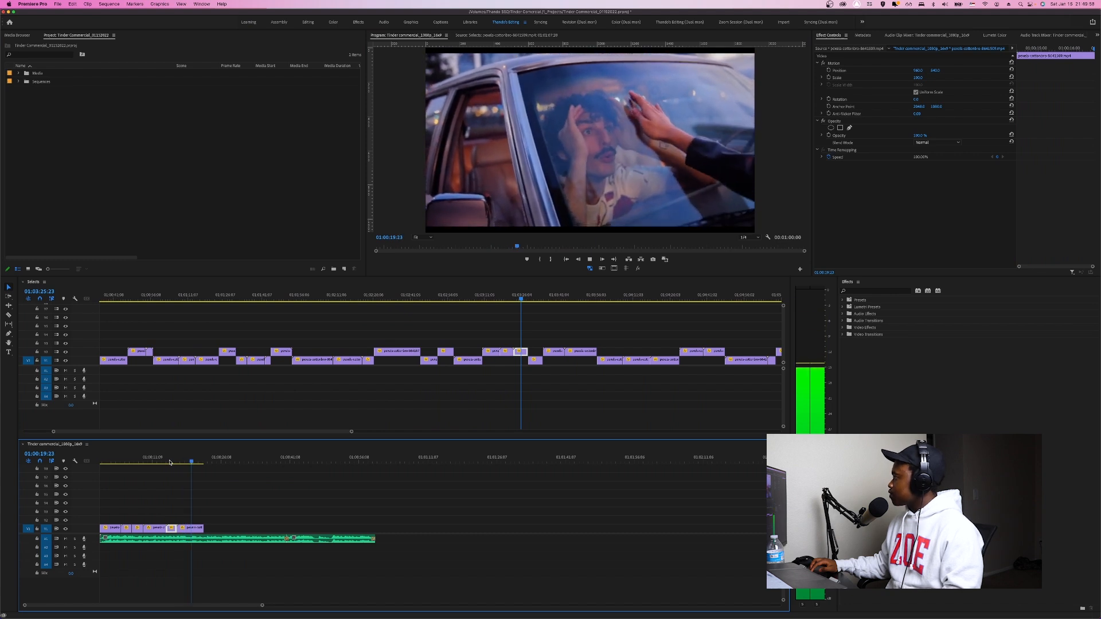
key("space")
key("w")
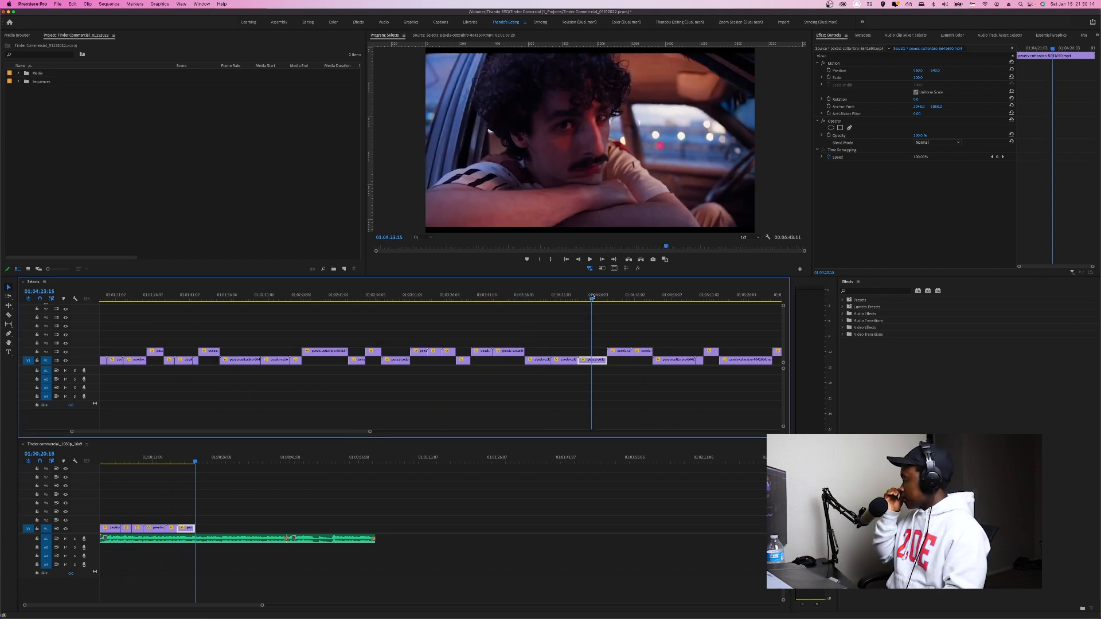
key("super+s")
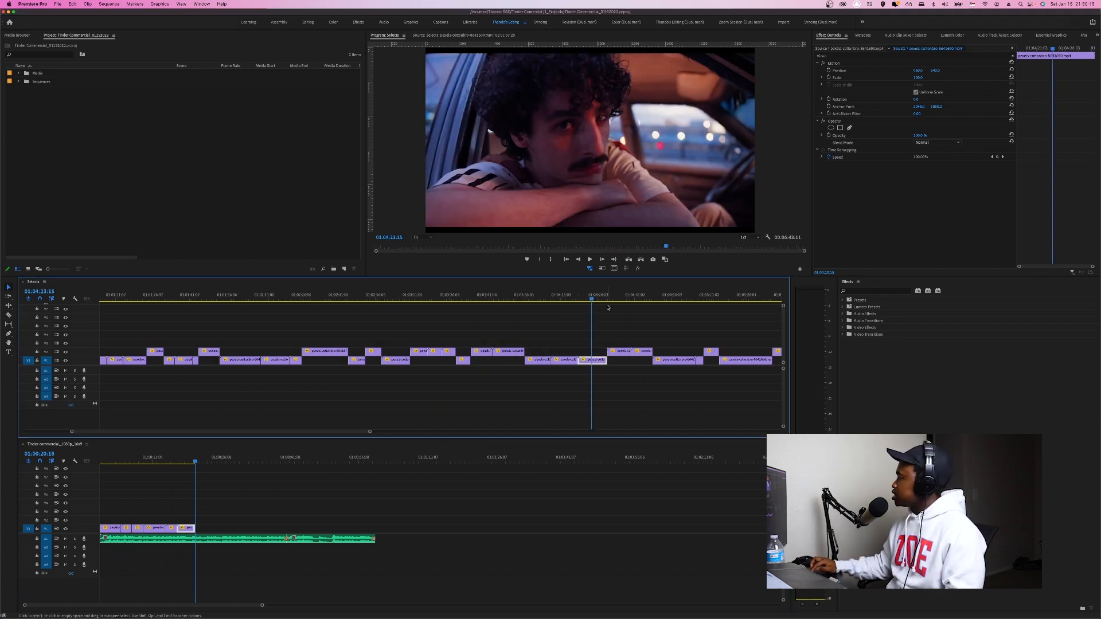
Browse the later Selects shots and add the clip at 01:05:36:20, the car before the night skyline, seventh on V1
left_click(610, 296)
left_click(653, 296)
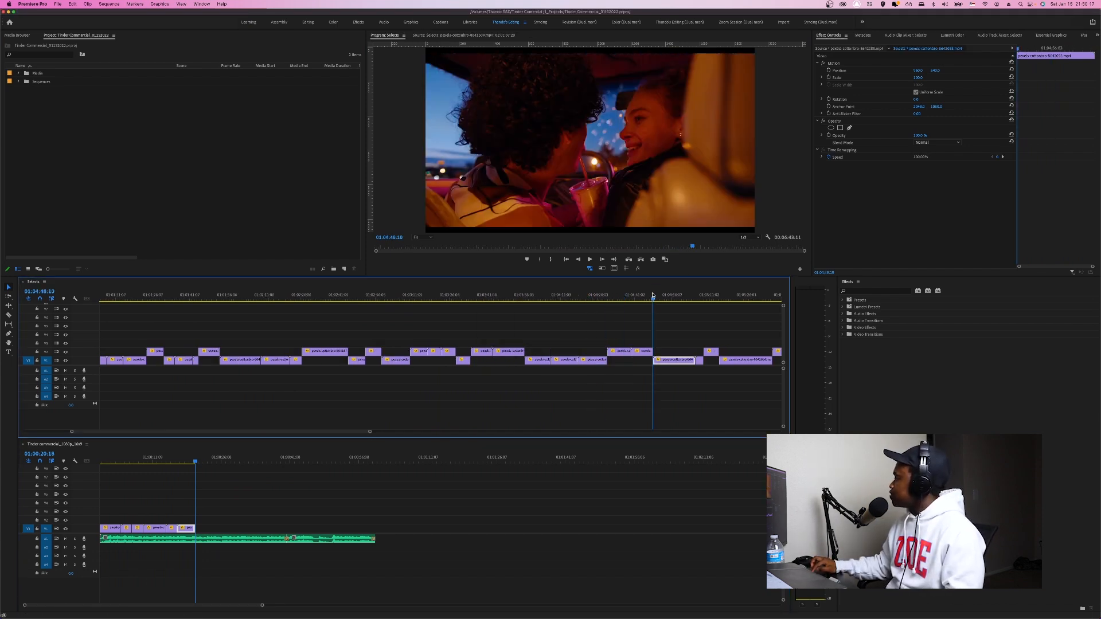
left_click(641, 296)
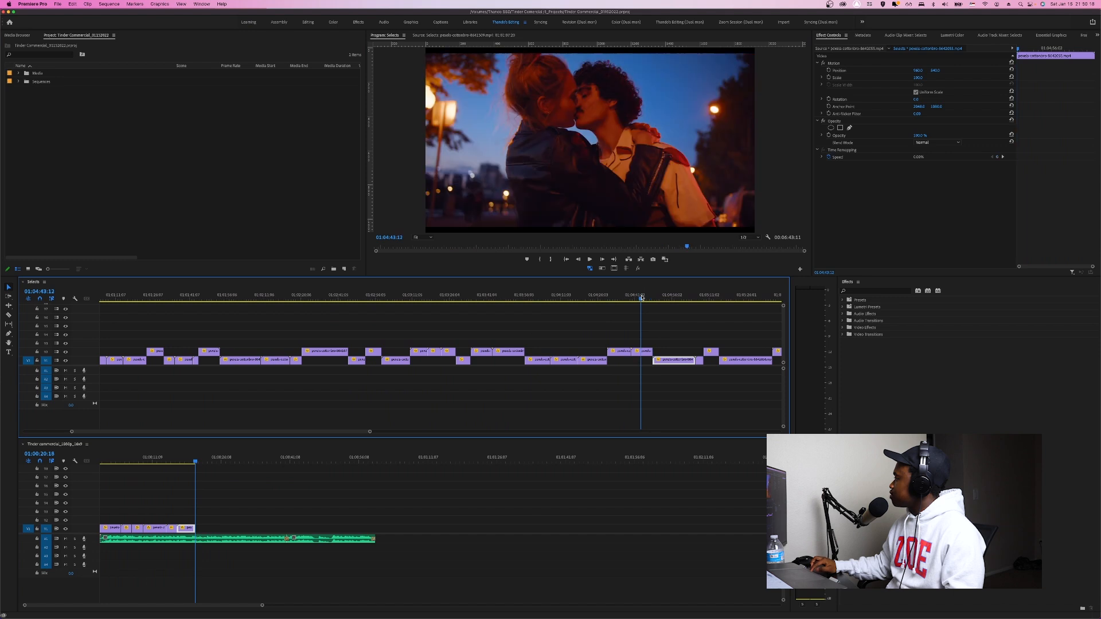
left_click(712, 293)
scroll(700, 313, "right", 3)
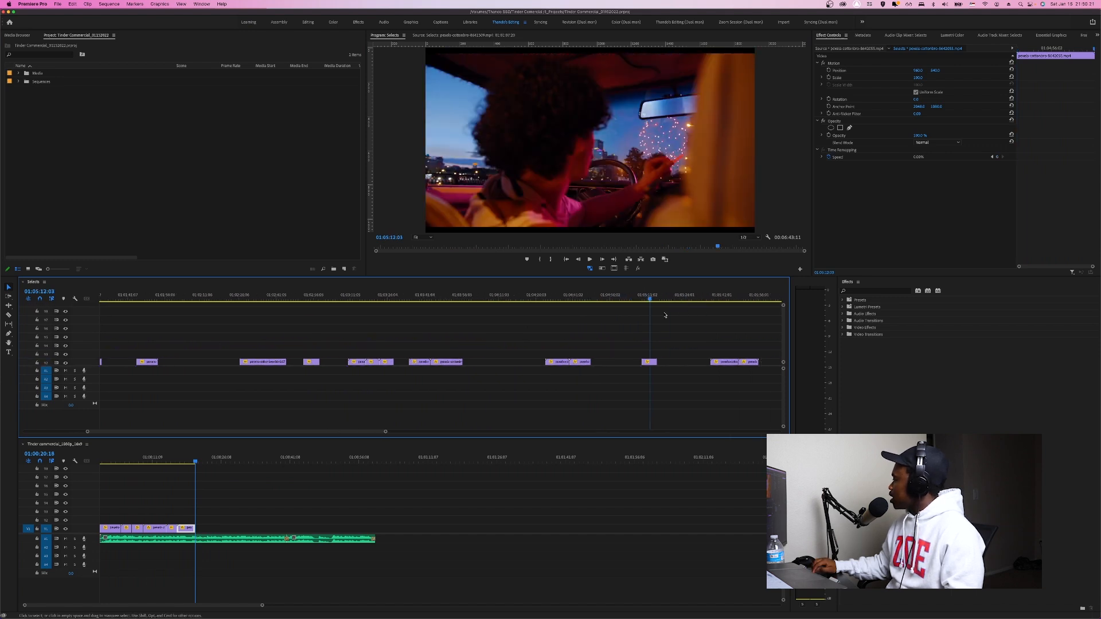
left_click(720, 297)
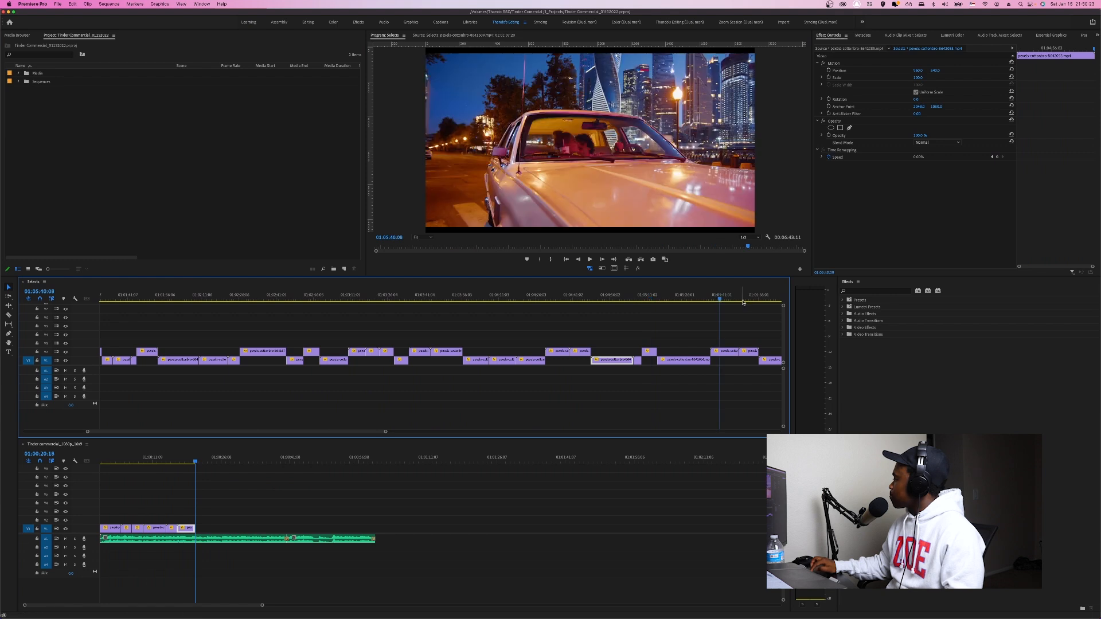
left_click(744, 298)
left_click(731, 298)
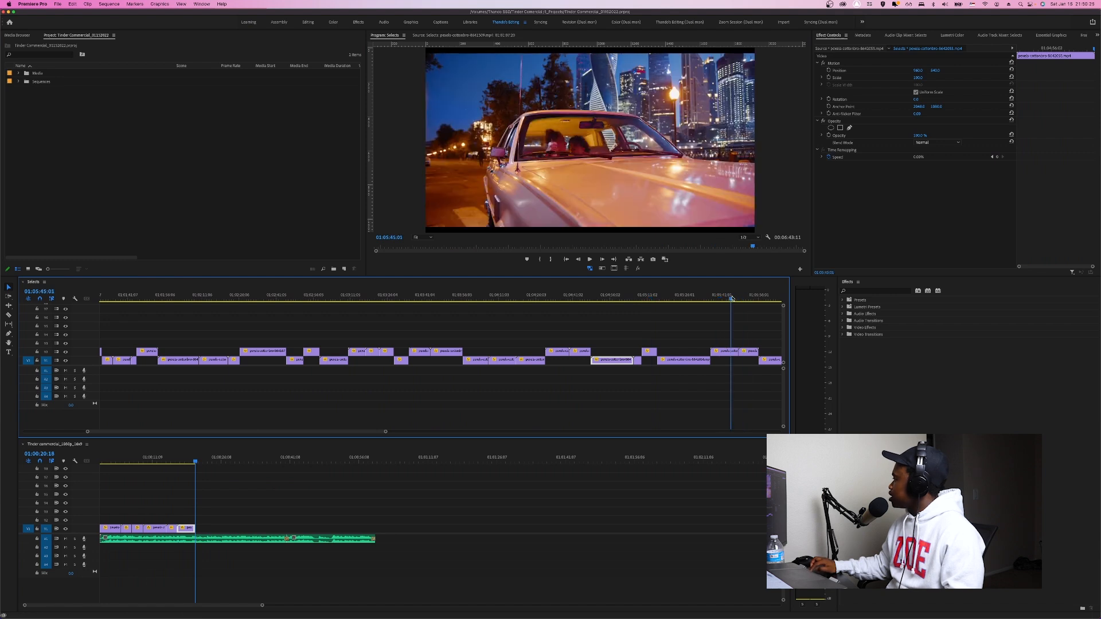
left_click(723, 298)
left_click(710, 298)
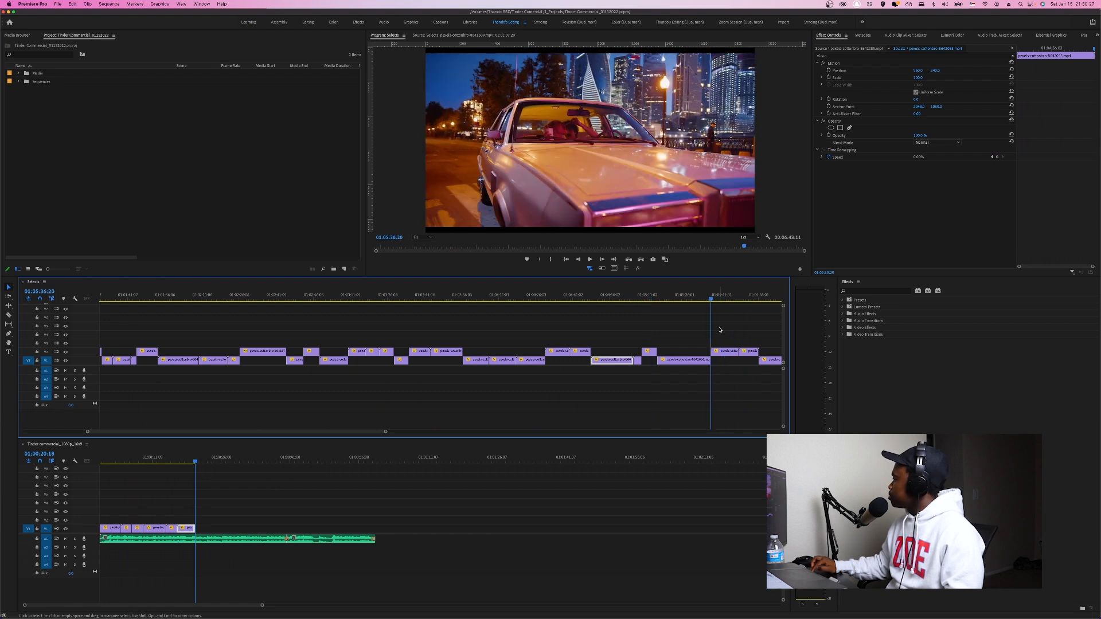
left_click(726, 353)
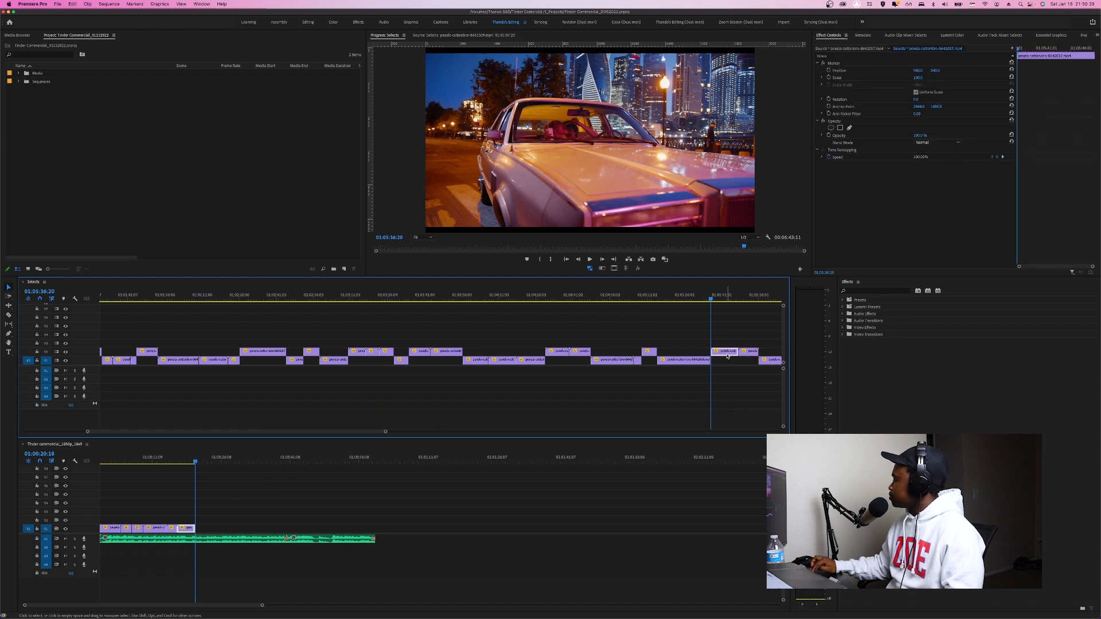
left_click_drag(726, 352, 360, 506)
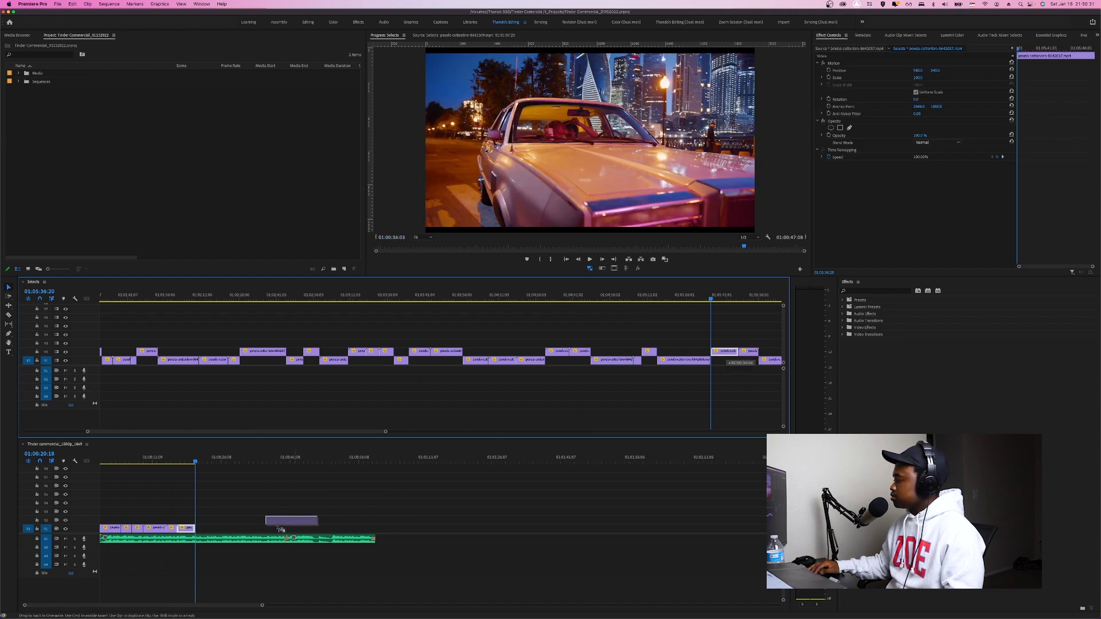
left_click_drag(223, 533, 224, 532)
Play the skyline car clip with the music, split it at about 01:00:23:05 and delete the part after the cut
left_click(188, 462)
key("space")
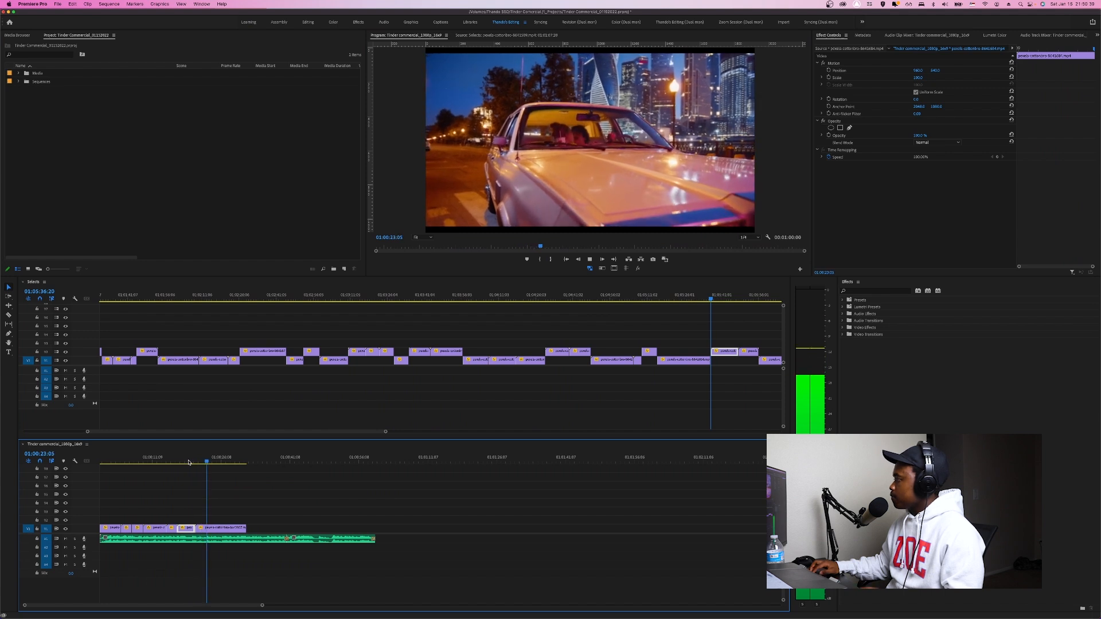
key("space")
key("super+k")
key("space")
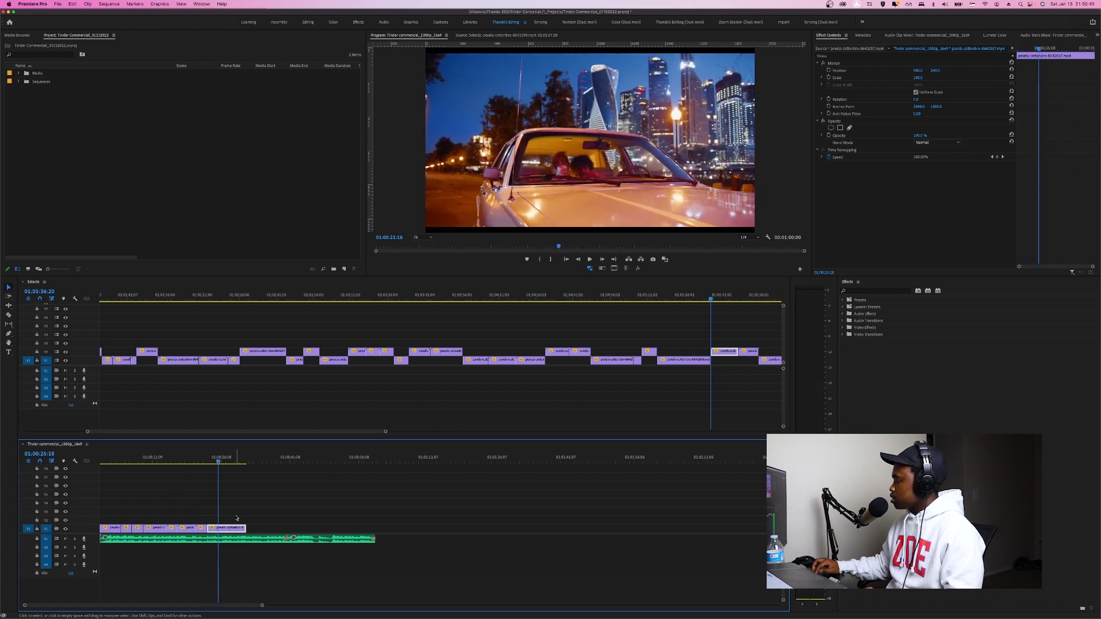
key("Delete")
Split the outdoor kiss clip in Selects at 01:04:42:13 and add its second part eighth on V1, trimmed to end at 01:00:25:01
left_click(748, 301)
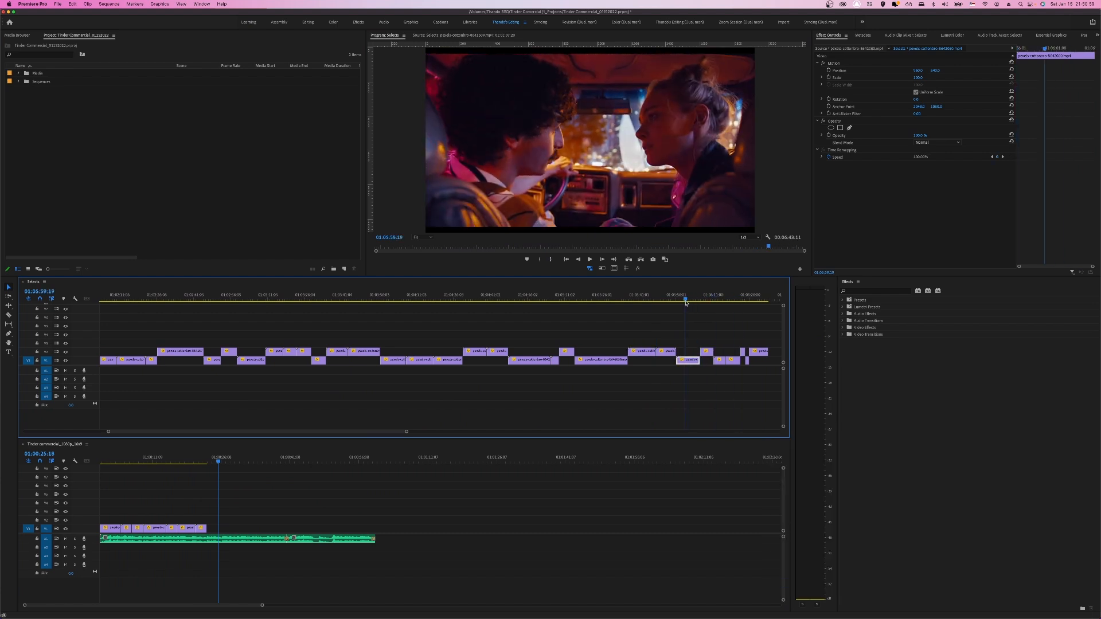
left_click(595, 298)
left_click_drag(616, 304, 621, 305)
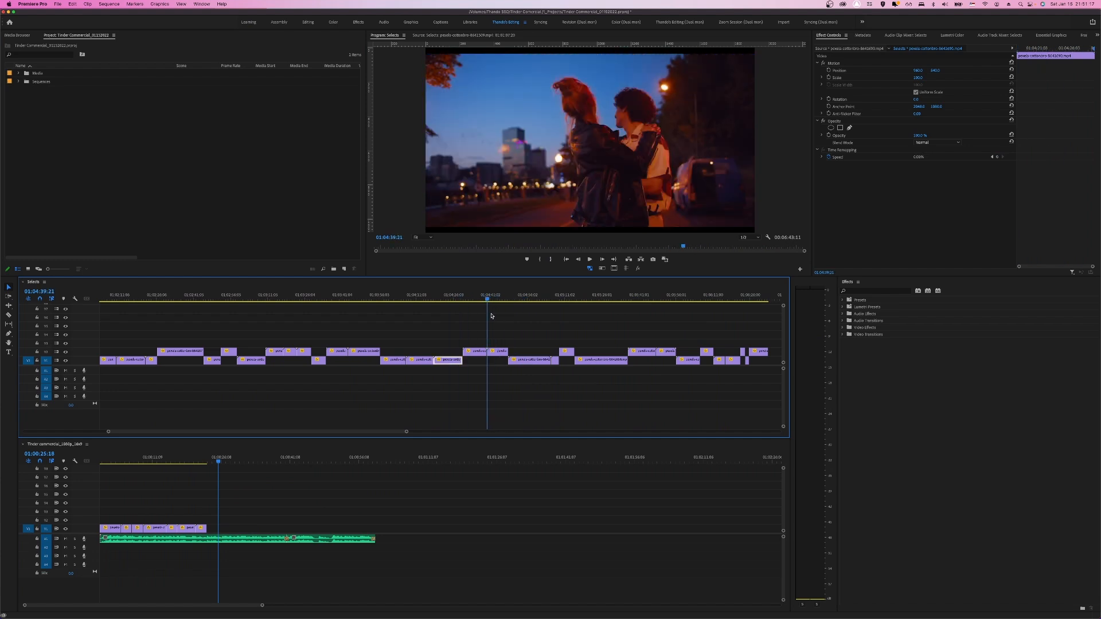
left_click_drag(489, 313, 494, 310)
key("super+k")
left_click_drag(502, 352, 319, 473)
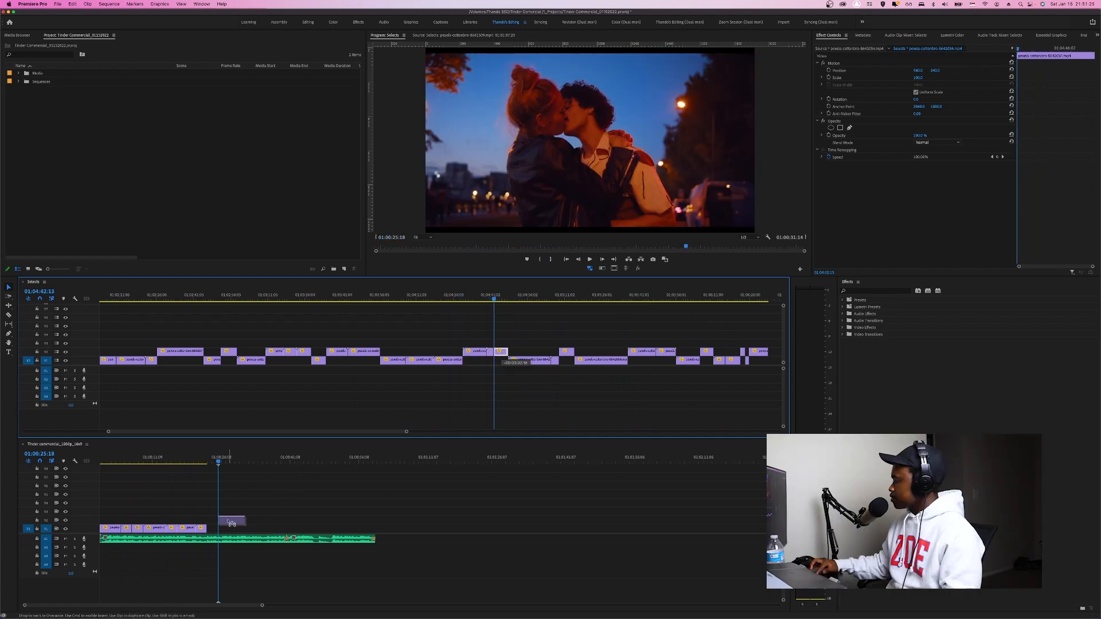
left_click_drag(219, 531, 218, 530)
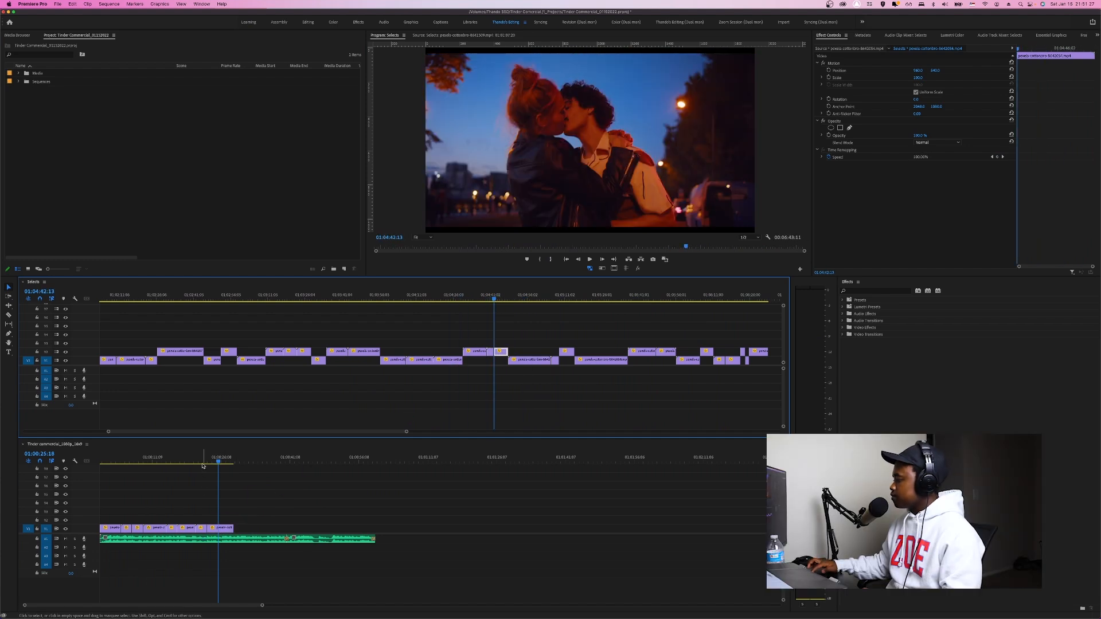
left_click(202, 462)
key("space")
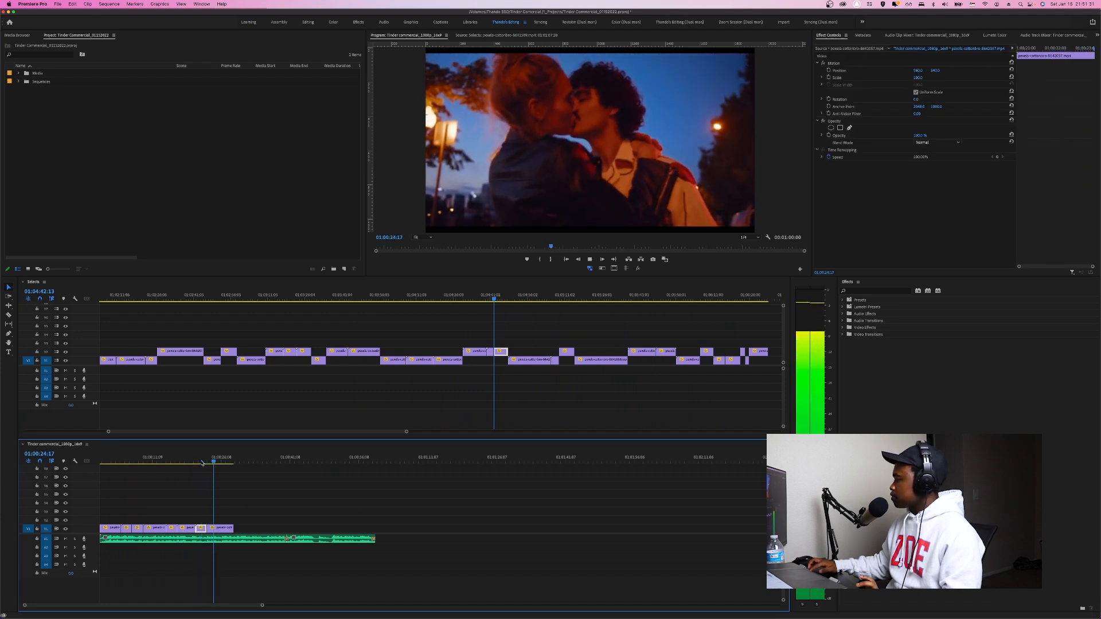
Add the Selects clip at 01:05:52:17, the couple with drinks in the car, ninth on V1
left_click(363, 303)
left_click_drag(357, 302, 333, 298)
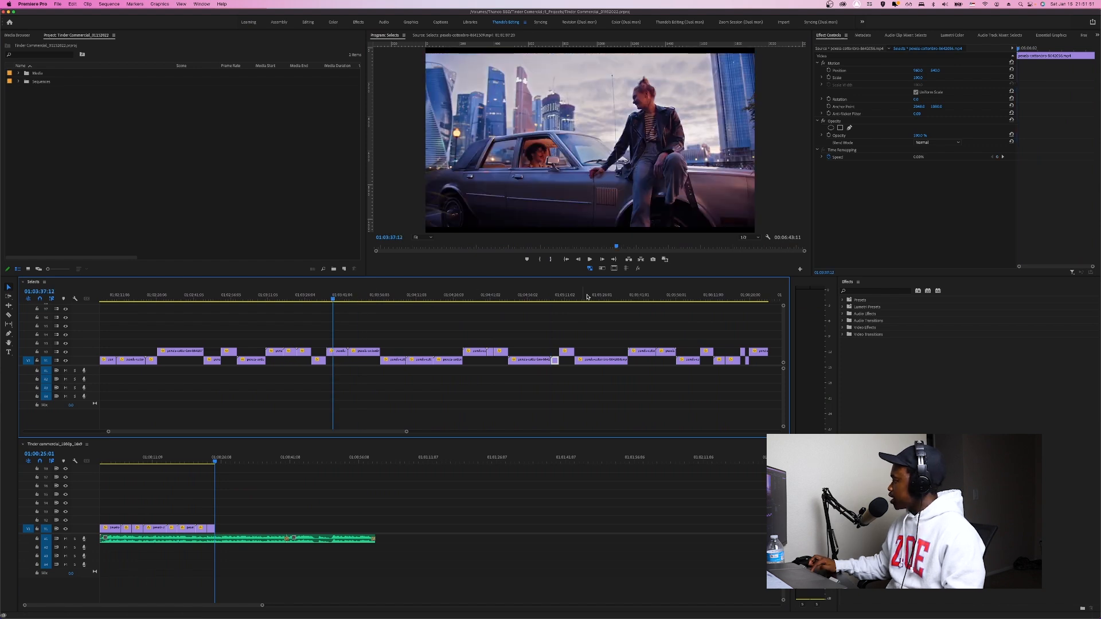
left_click(564, 295)
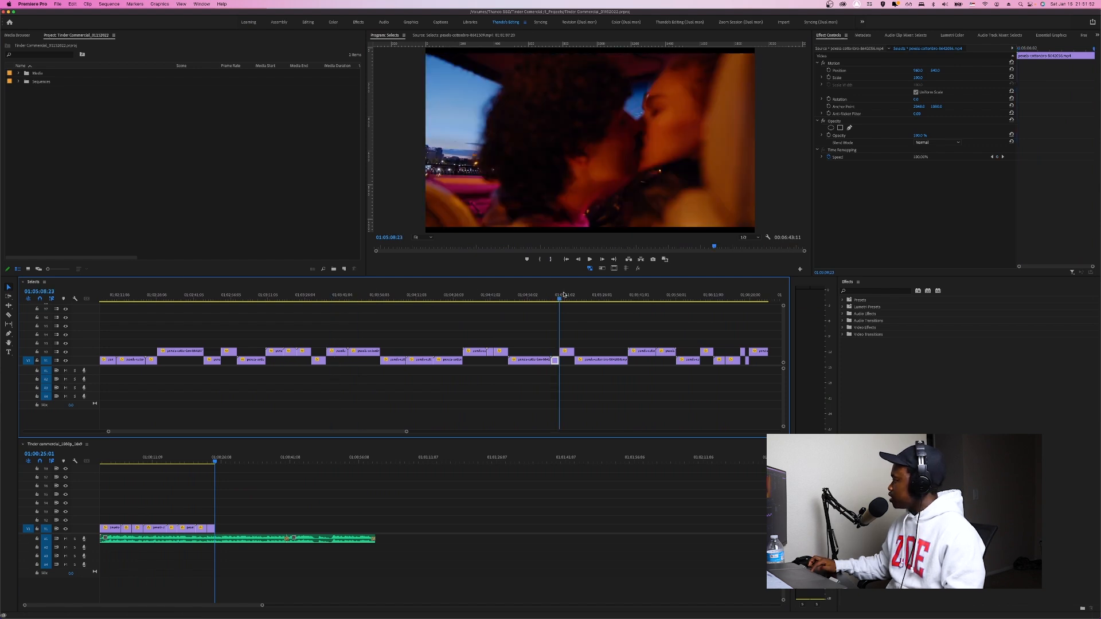
left_click(643, 291)
left_click(668, 294)
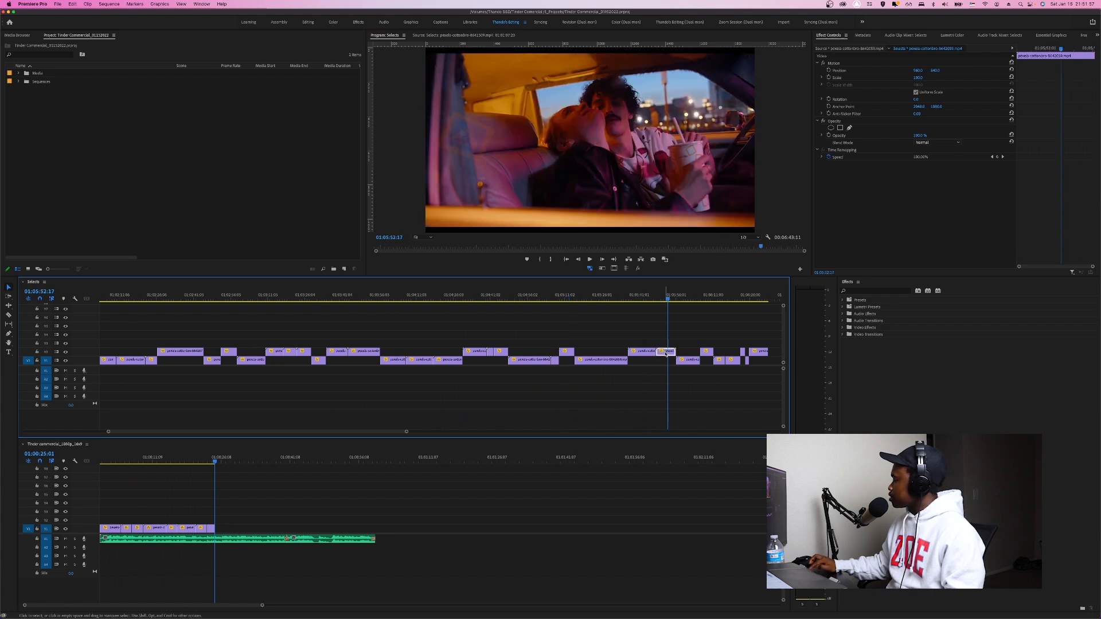
left_click_drag(666, 352, 238, 529)
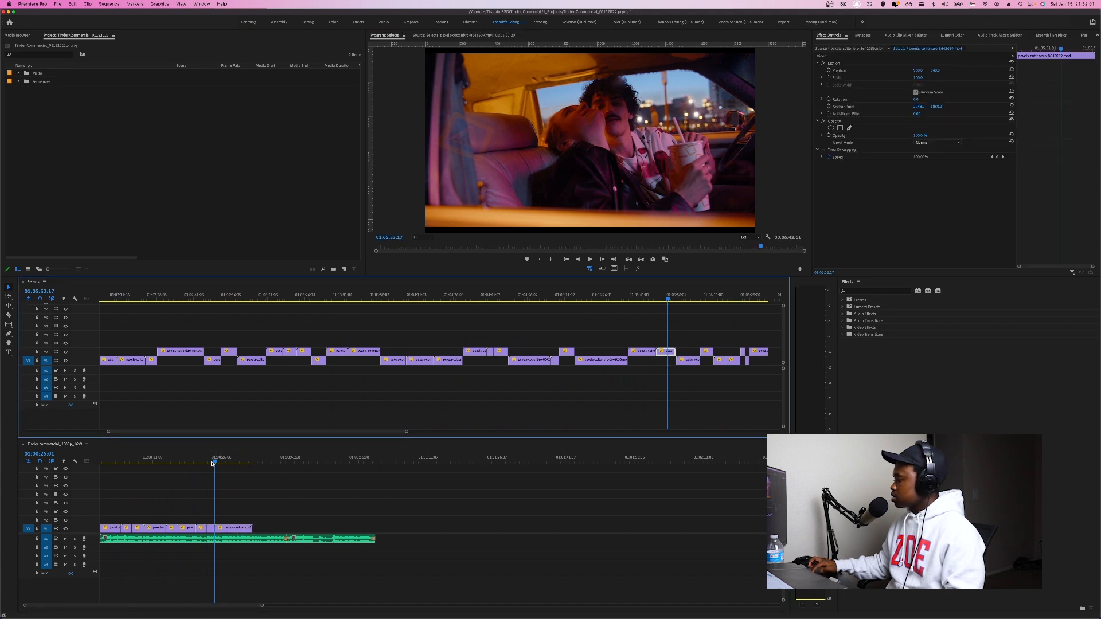
Replay the edit around the cut at 01:00:25:01 to check the ninth clip against the music
left_click(212, 463)
key("space")
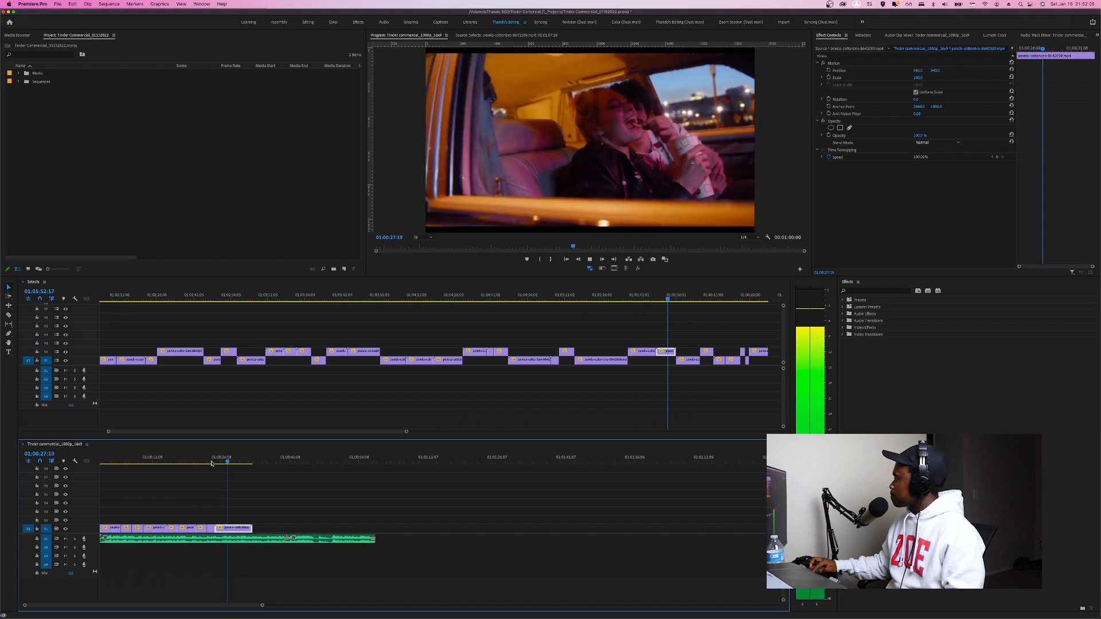
left_click(218, 461)
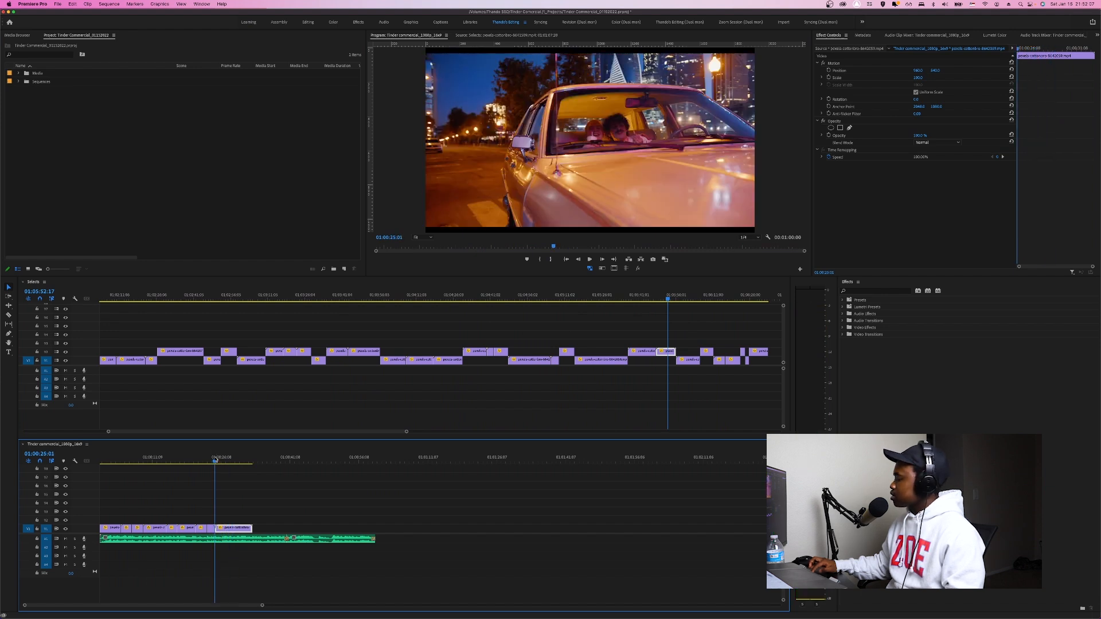
key("space")
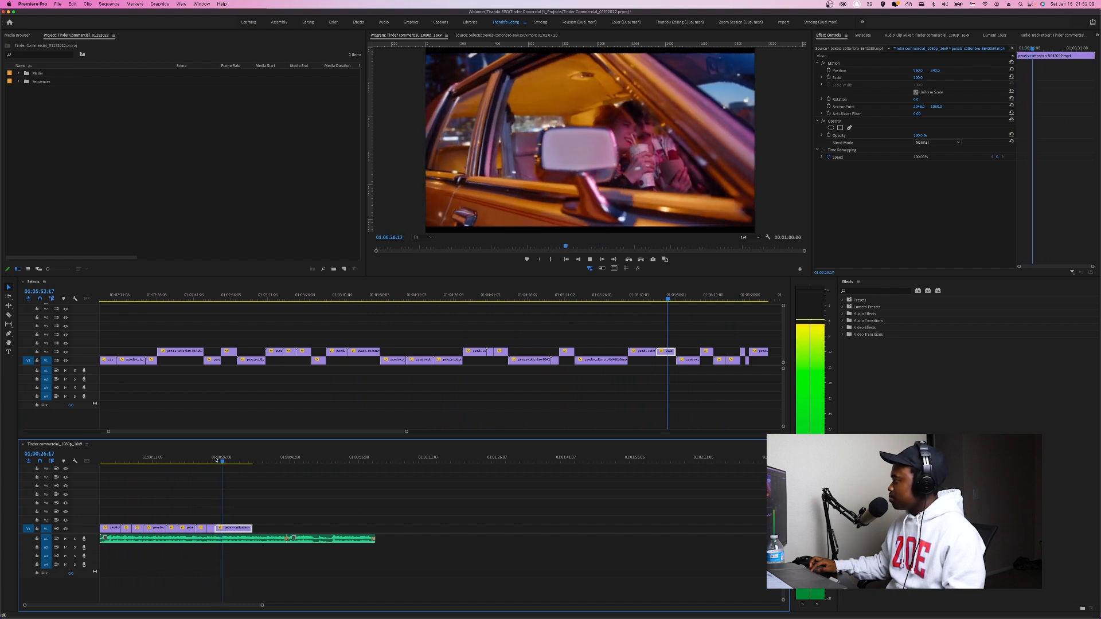
Play the ninth clip with the music, split it at about 01:00:27:12 and delete the part after the cut
key("space")
key("super+k")
key("space")
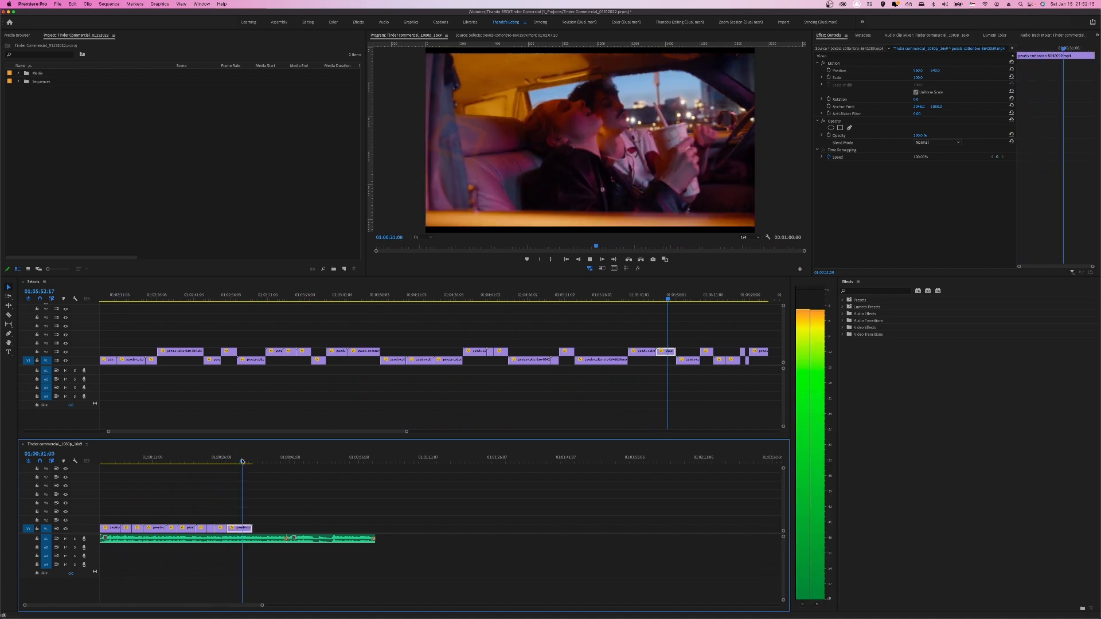
key("space")
key("Delete")
Add the Selects clip at 01:06:07:20, the couple face to face in the car, tenth on V1 and replay the cuts
left_click(705, 299)
left_click_drag(709, 352, 246, 533)
left_click(221, 461)
key("space")
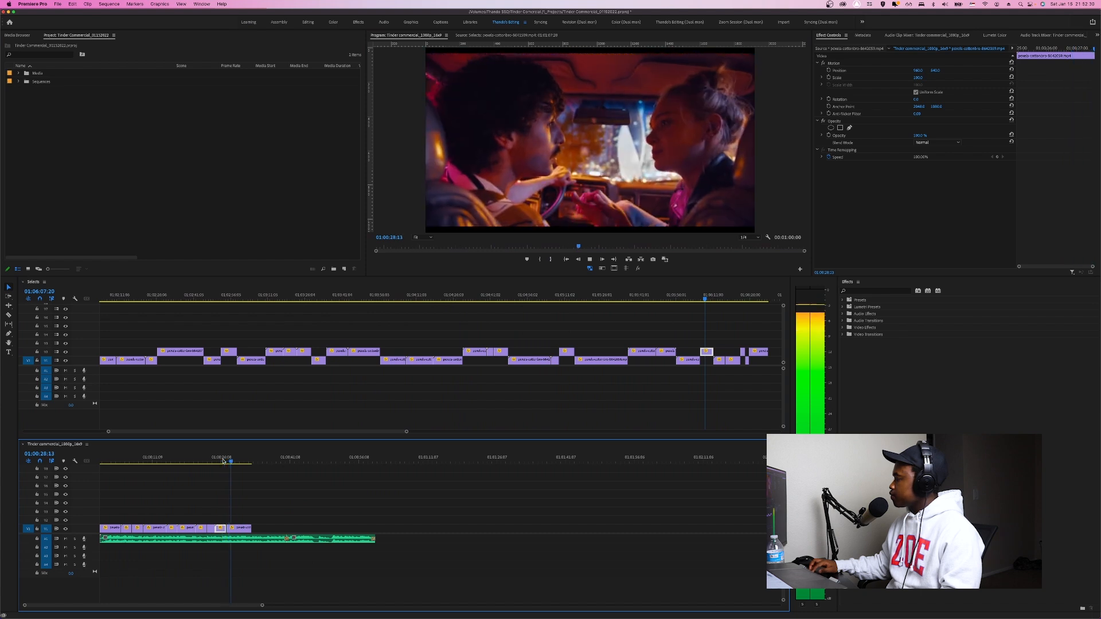
key("space")
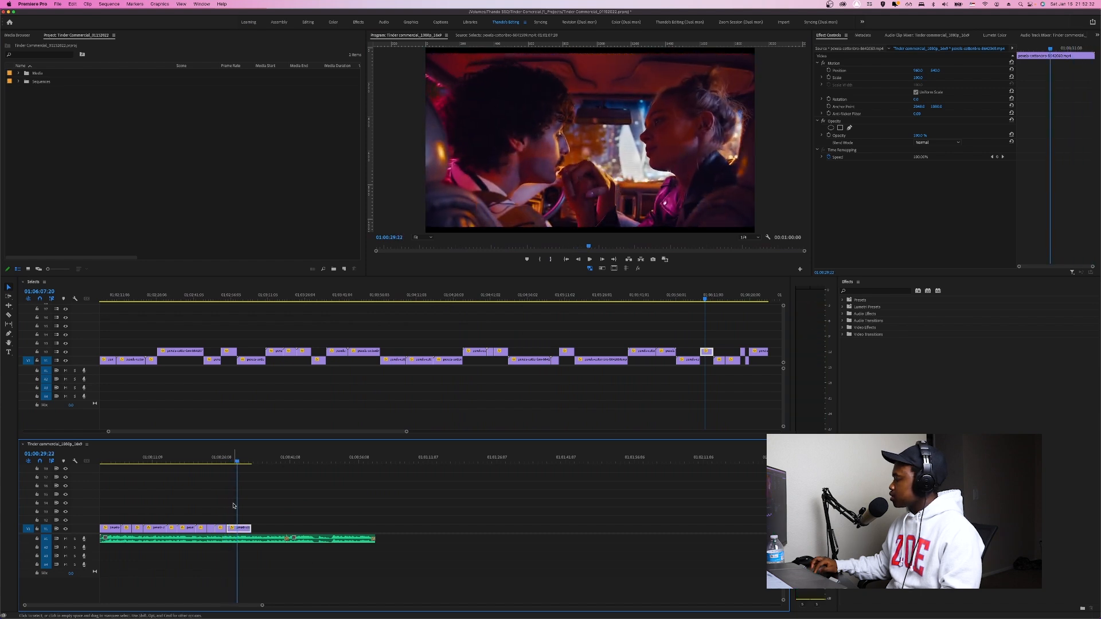
left_click(217, 460)
key("space")
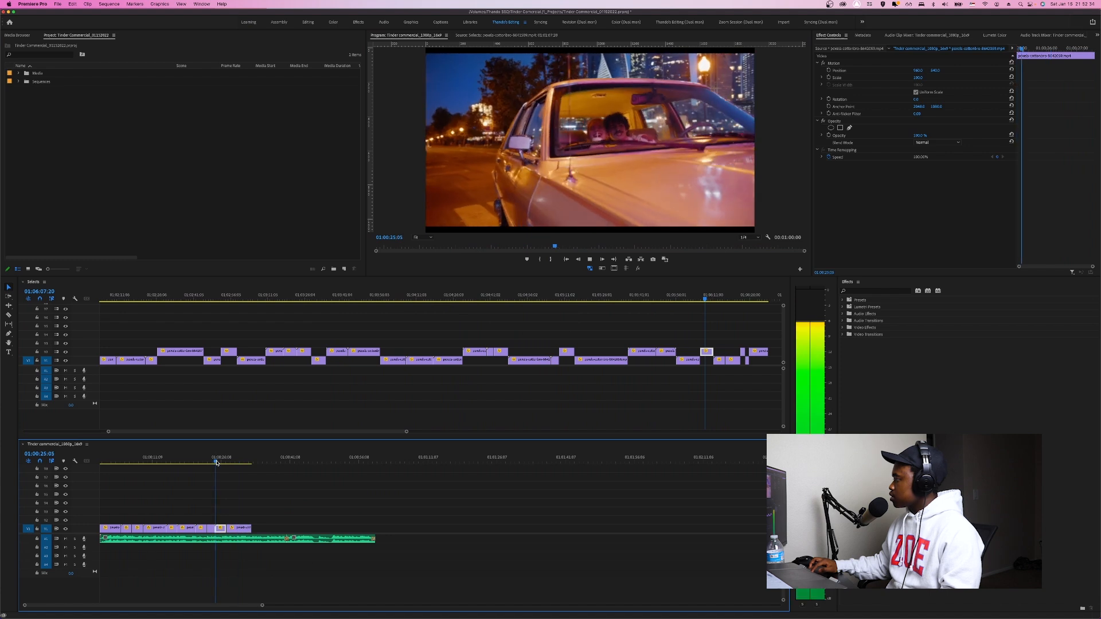
key("space")
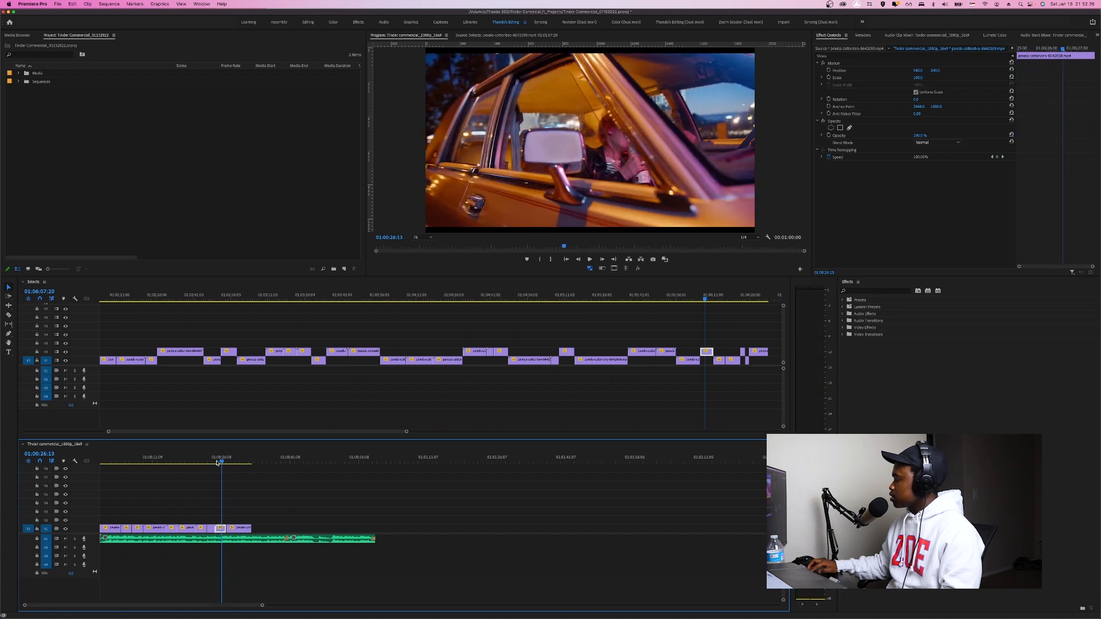
Try moving the tenth clip later on V1 and extending the ninth clip to about 01:00:32
left_click(236, 529)
left_click_drag(276, 533, 247, 529)
key("space")
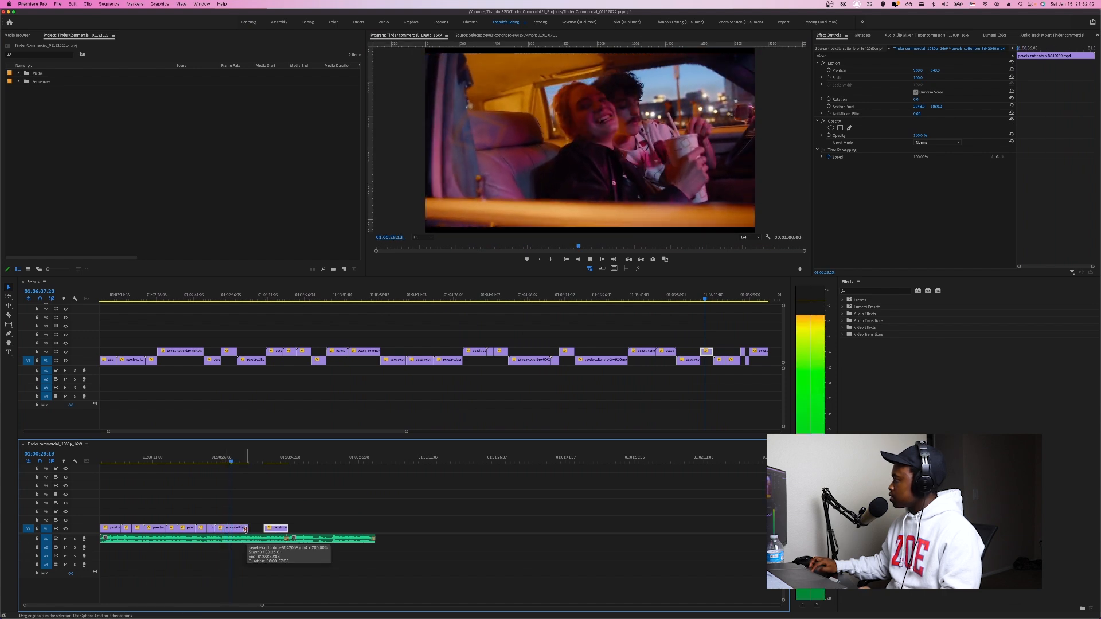
key("space")
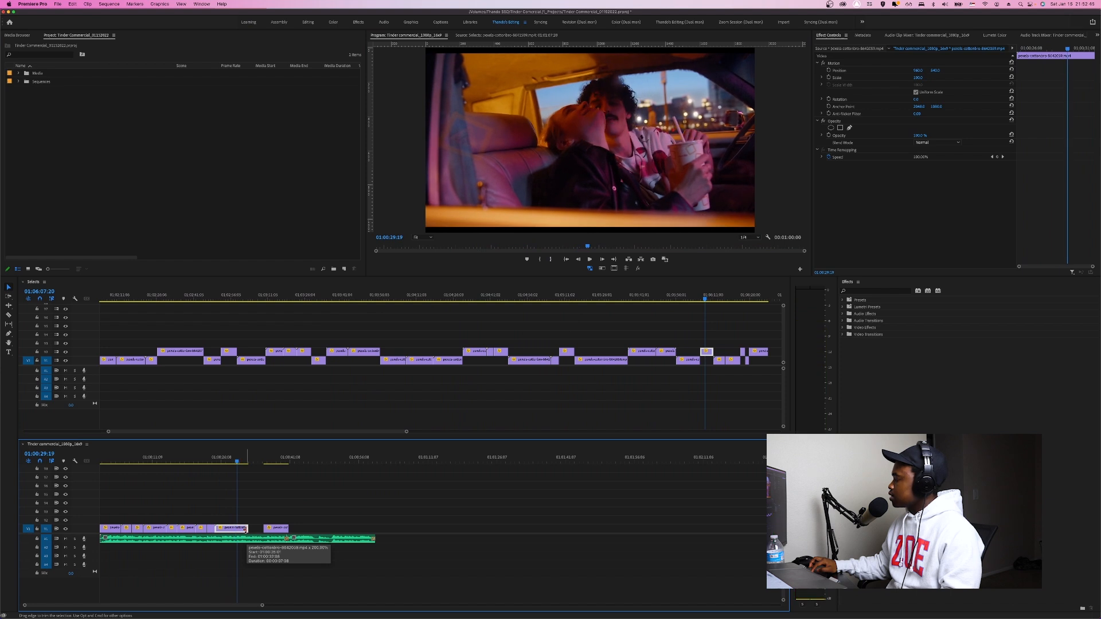
key("super+z")
key("super+shift+z")
left_click(218, 459)
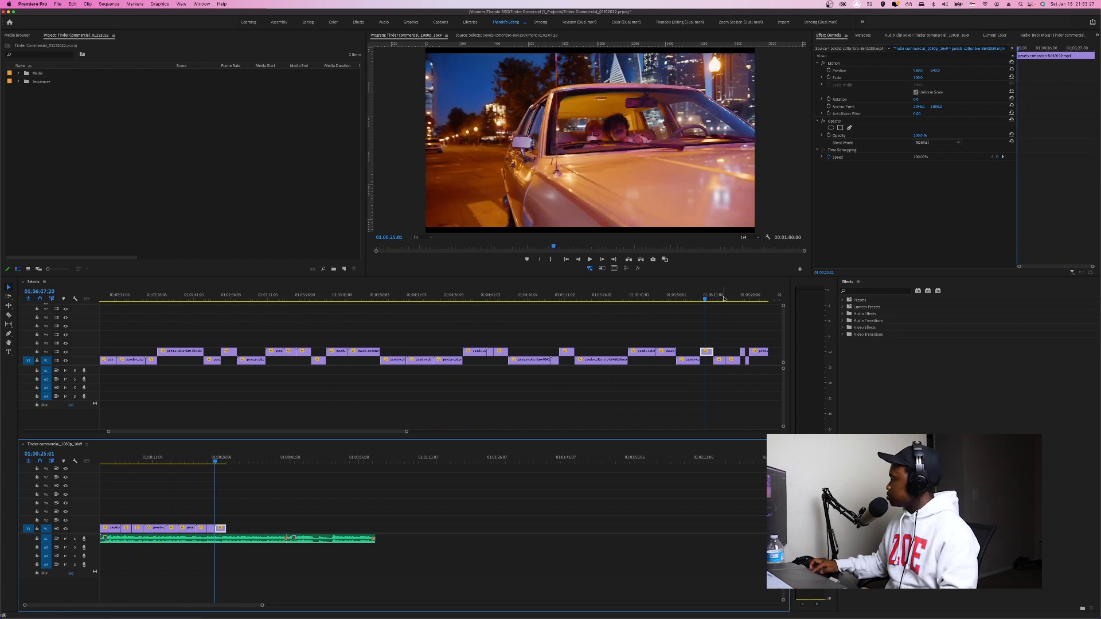
Add the Selects clip at 01:05:56:07, the close-up of drinking in the car, tenth on V1, ending at 01:00:29:22, and replay it
left_click_drag(725, 298, 606, 319)
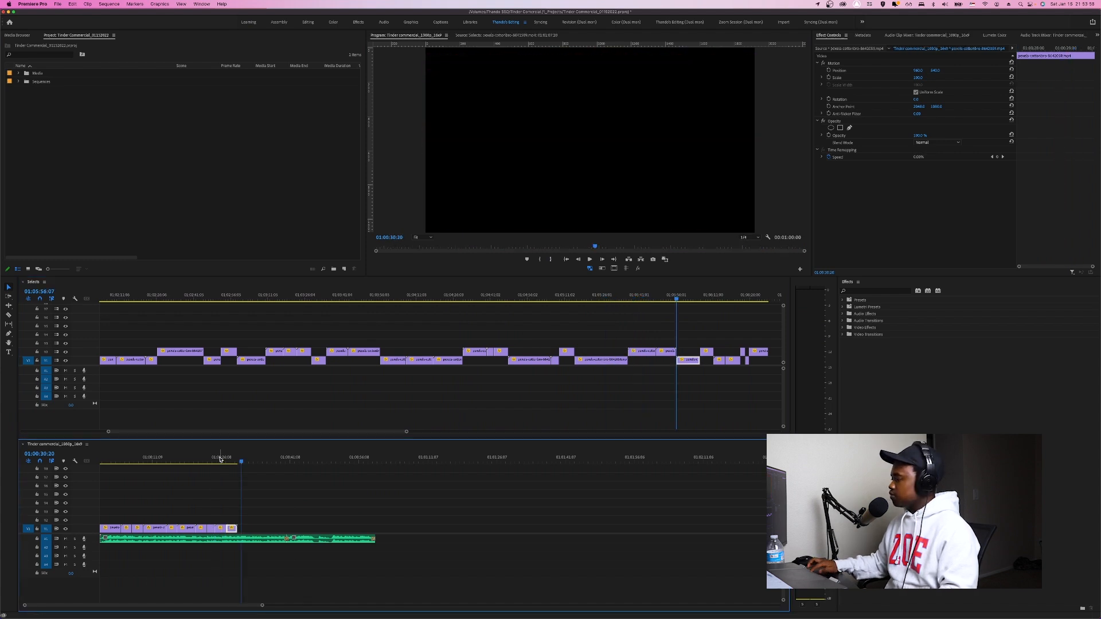
left_click(220, 460)
key("space")
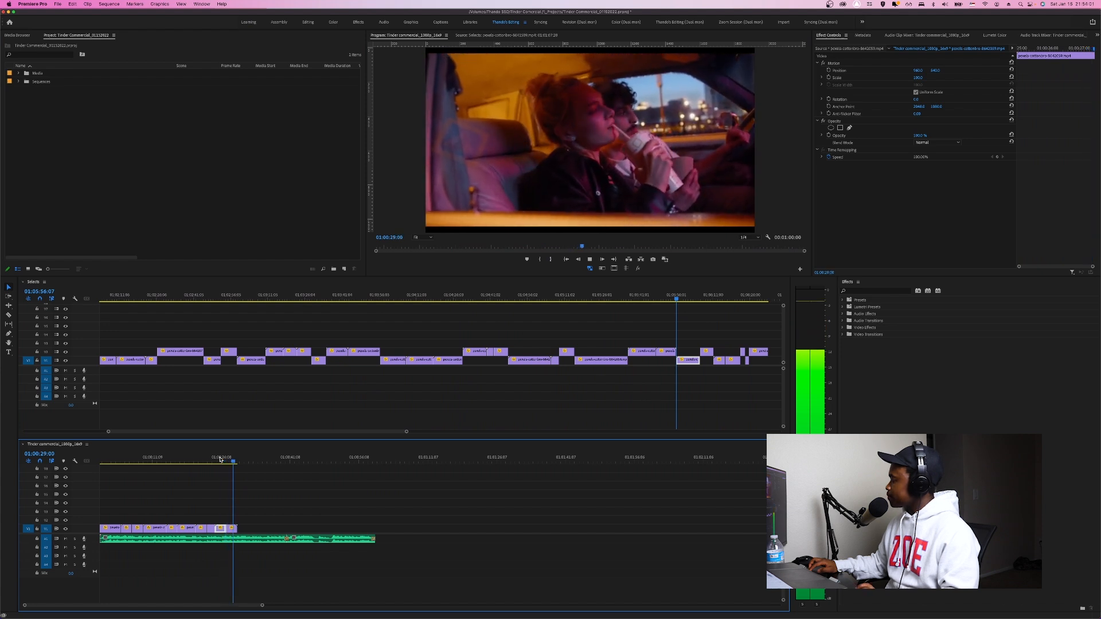
key("space")
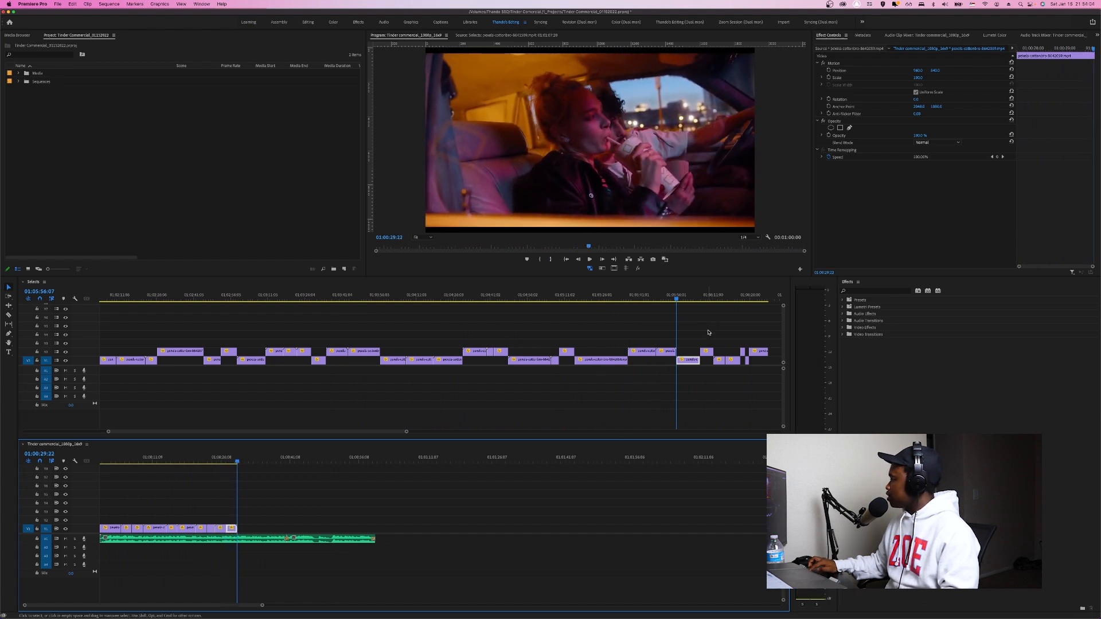
Place the face-to-face car clip from Selects at 01:06:08:10 on V1 at the music cut near 01:00:40
left_click(657, 297)
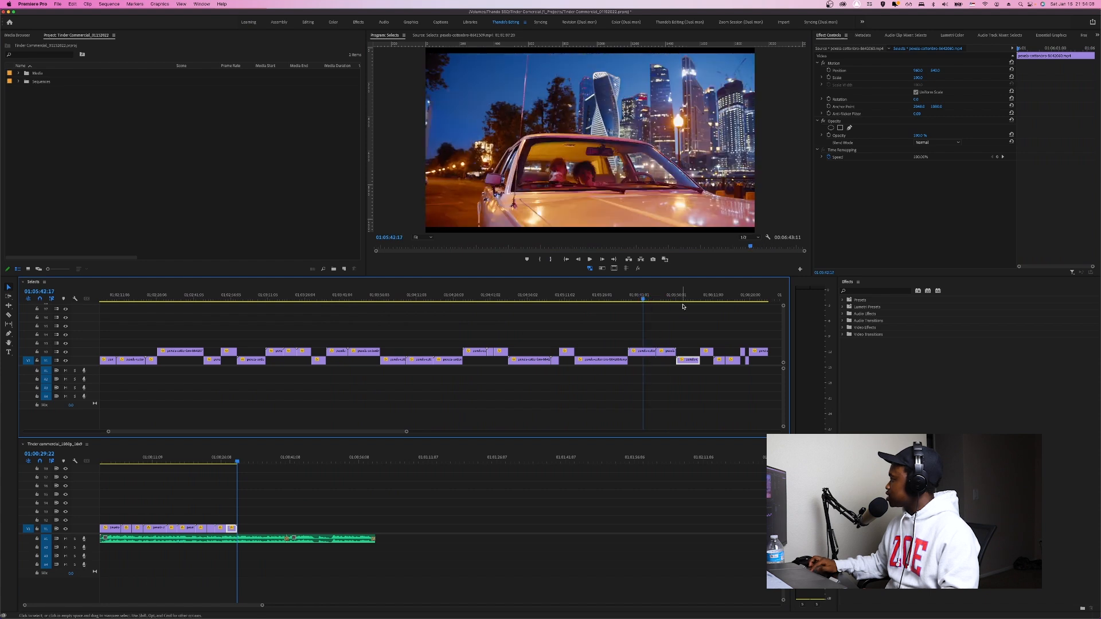
left_click(704, 296)
left_click(707, 296)
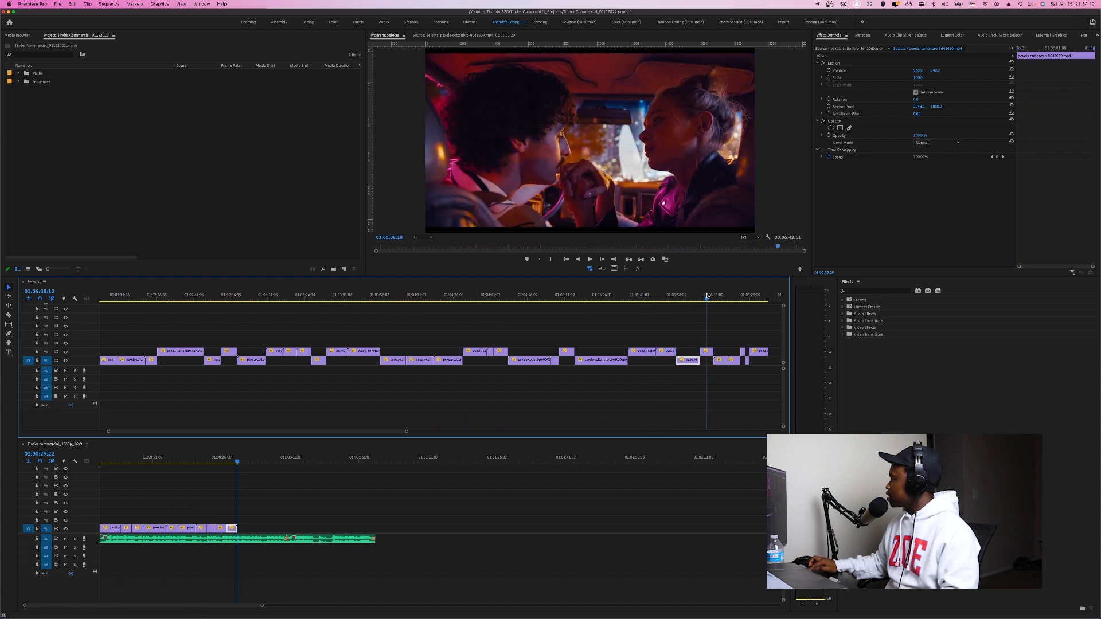
left_click(705, 354)
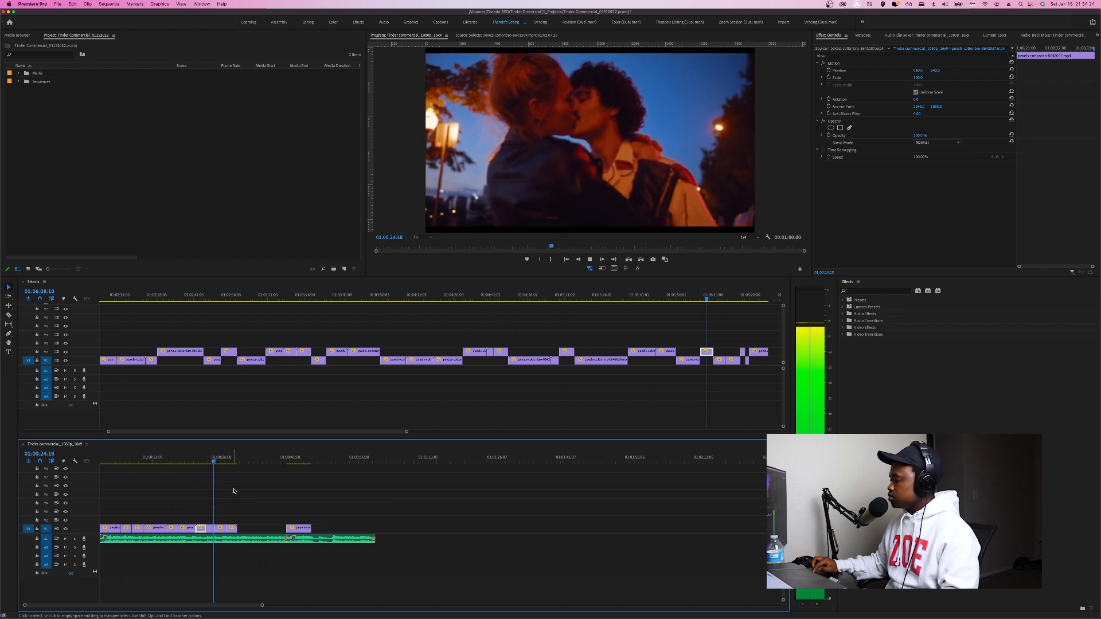
Replay the edit around 01:00:25 to find where the music can be shortened
key("space")
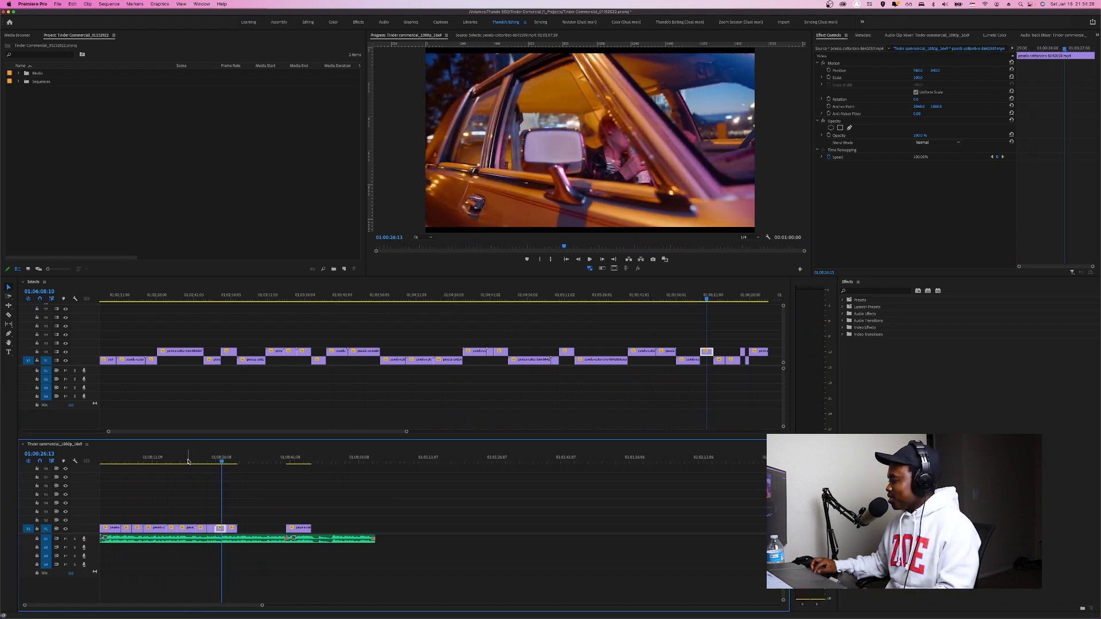
left_click(188, 461)
key("space")
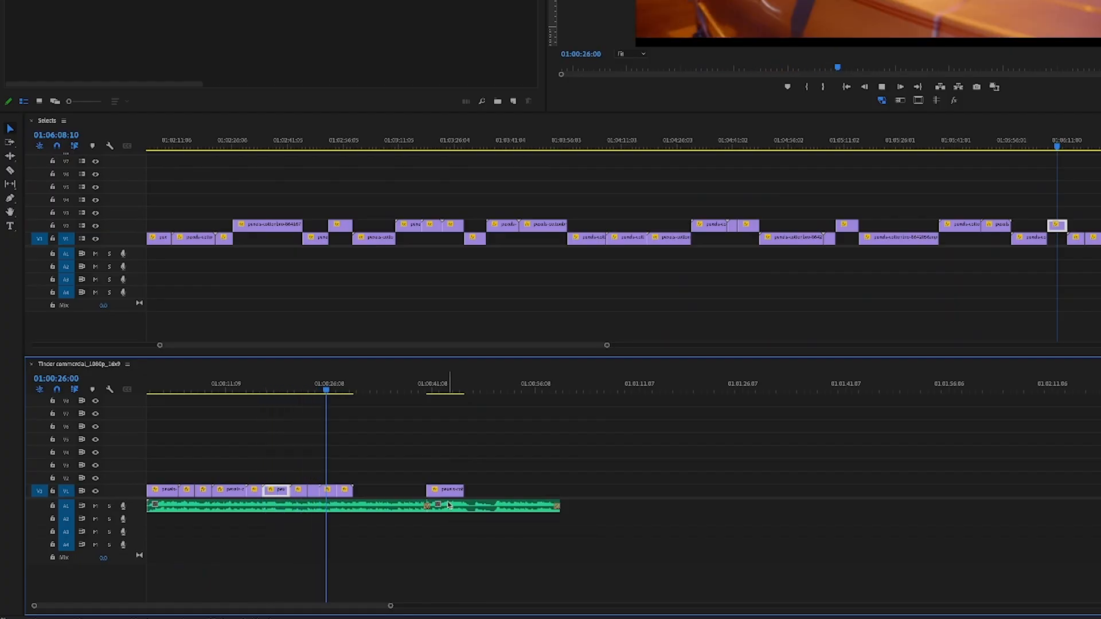
left_click_drag(429, 392, 360, 391)
key("space")
left_click(308, 393)
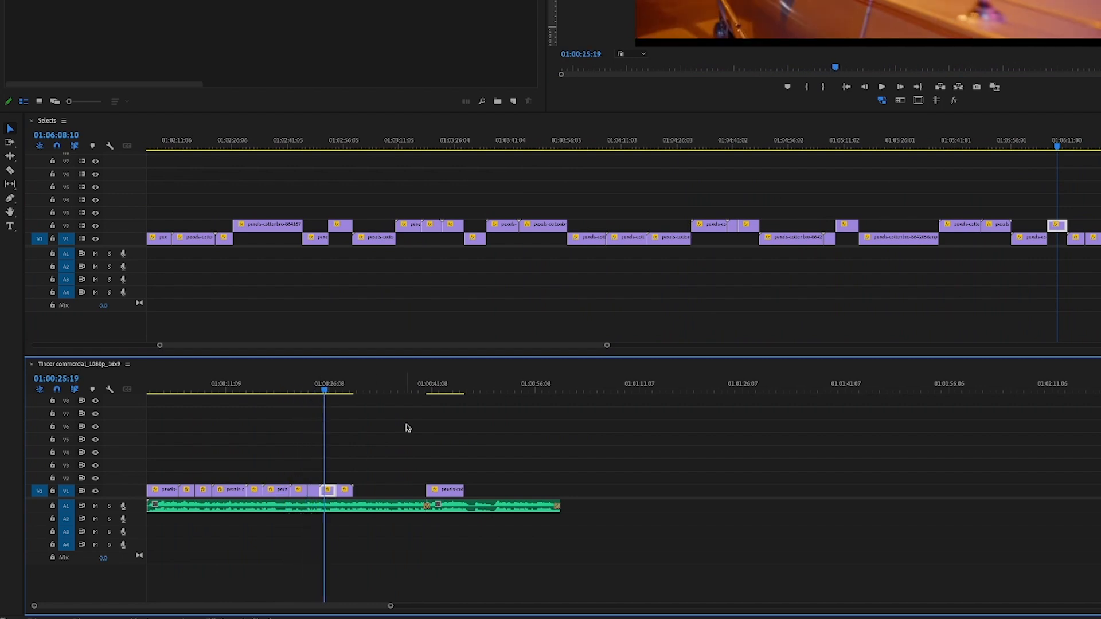
Cut about 13 seconds out of the music after about 01:00:25:21 and join the remaining music to the first part
left_click(410, 393)
key("space")
key("ctrl+k")
left_click(305, 389)
key("space")
key("space")
left_click_drag(412, 508, 325, 507)
left_click_drag(395, 533, 331, 507)
Replay the shortened music before and after the new join, undoing its last adjustment
left_click(307, 392)
key("space")
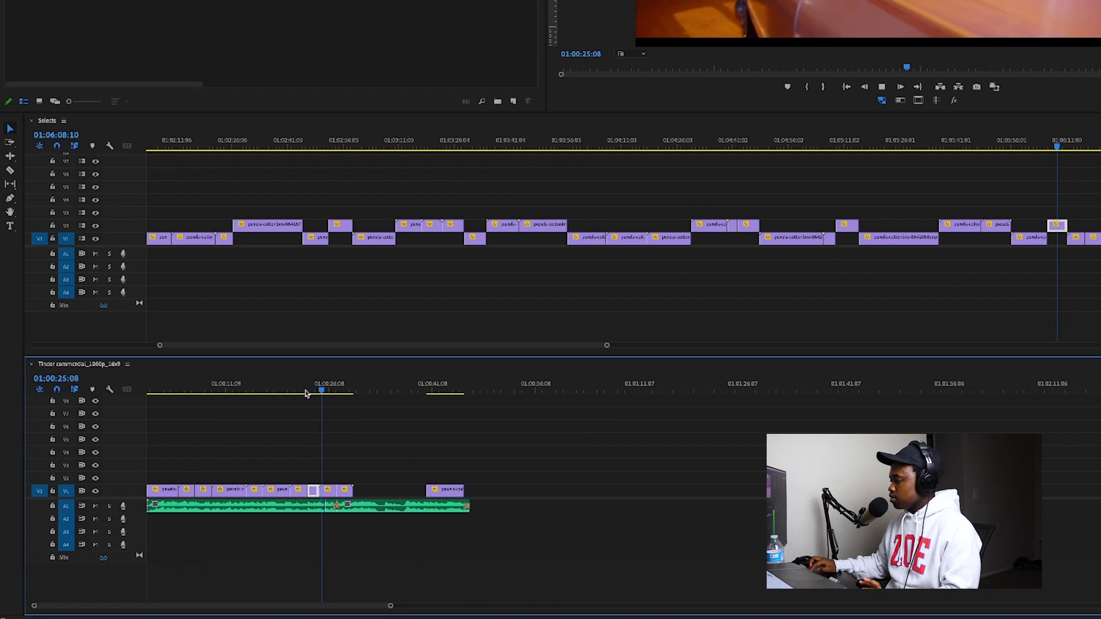
key("space")
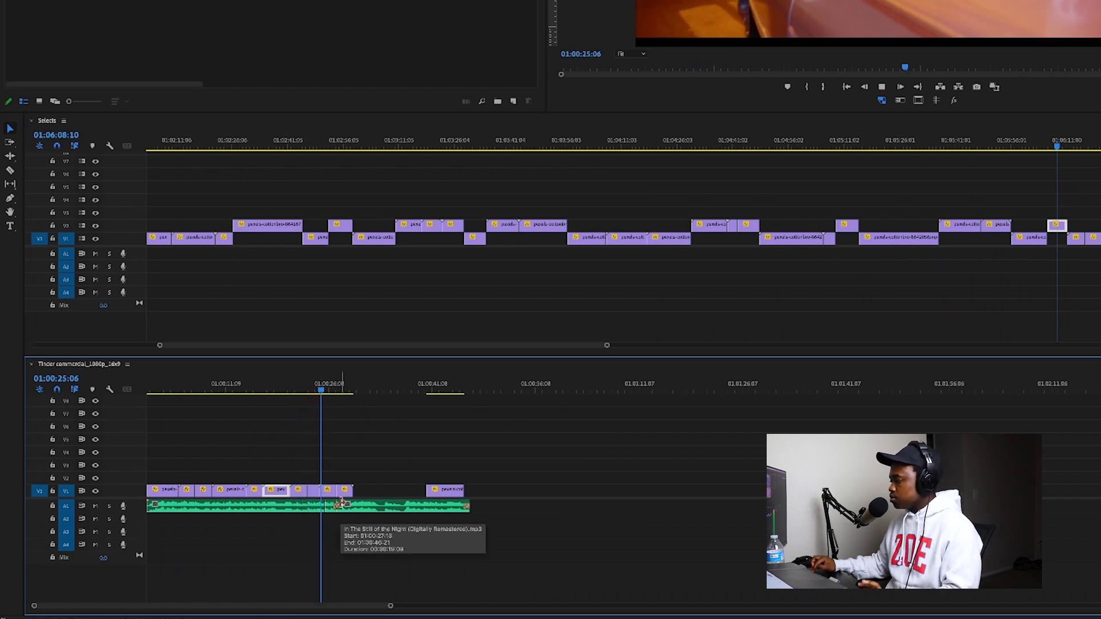
key("ctrl+z")
left_click(381, 386)
key("space")
key("space")
left_click(301, 391)
key("space")
key("space")
Recut the music join at about 01:00:25:21, close the gap after it and save the project
left_click(354, 509)
key("ctrl+k")
left_click(372, 511)
key("Delete")
left_click_drag(441, 507, 347, 509)
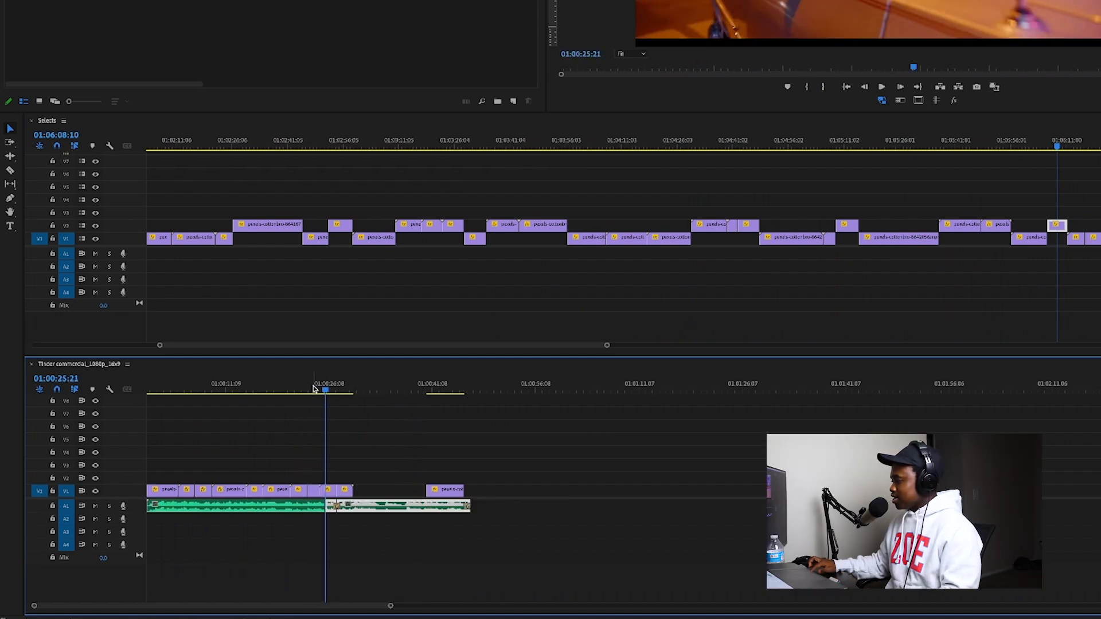
left_click(314, 389)
key("space")
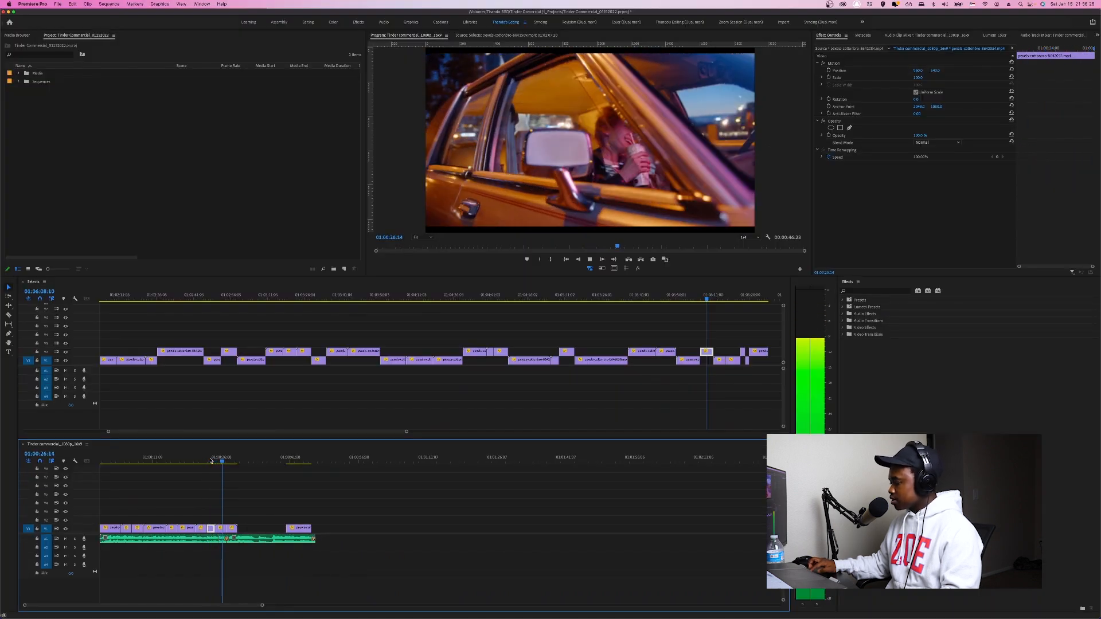
key("space")
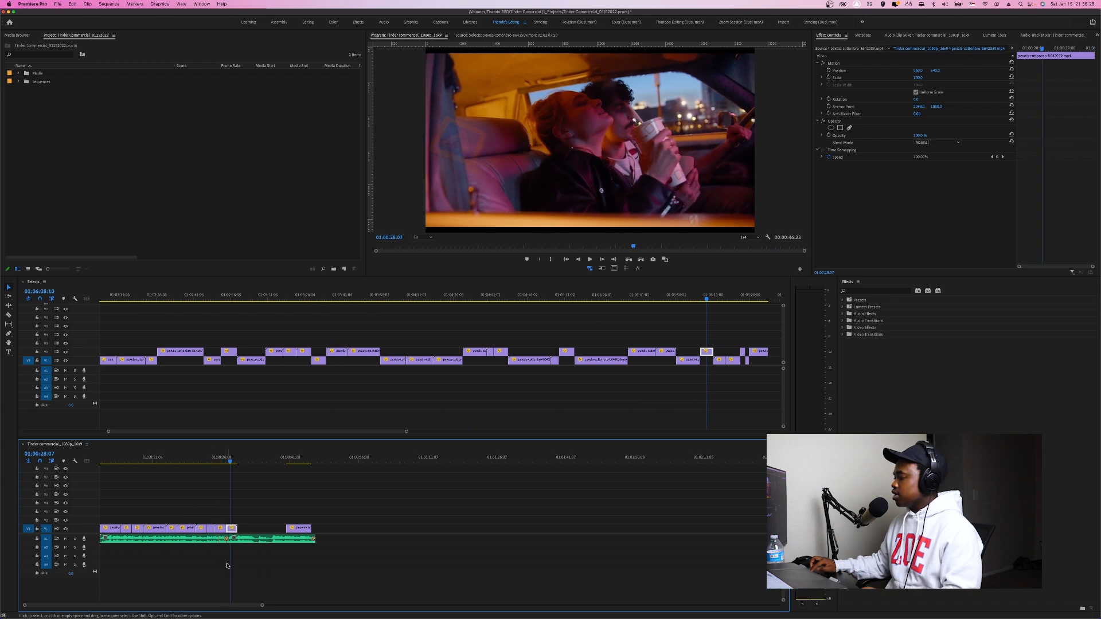
key("super+s")
Apply a Constant Power crossfade to the music join near 01:00:25:21 and play across it
scroll(215, 551, "up", 10)
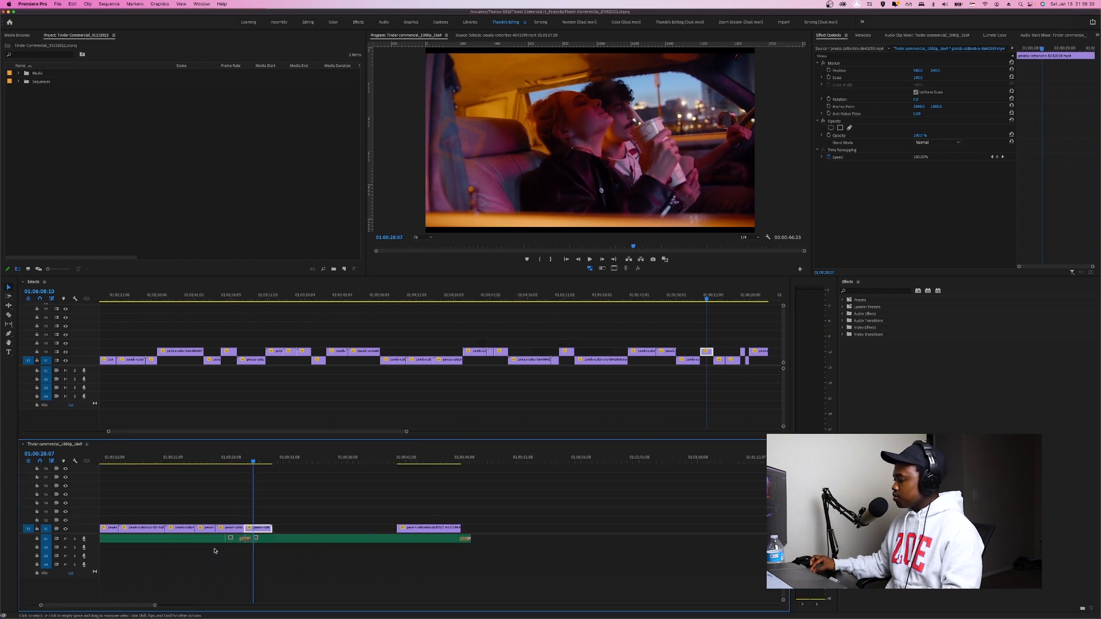
left_click_drag(242, 551, 287, 542)
key("shift+super+d")
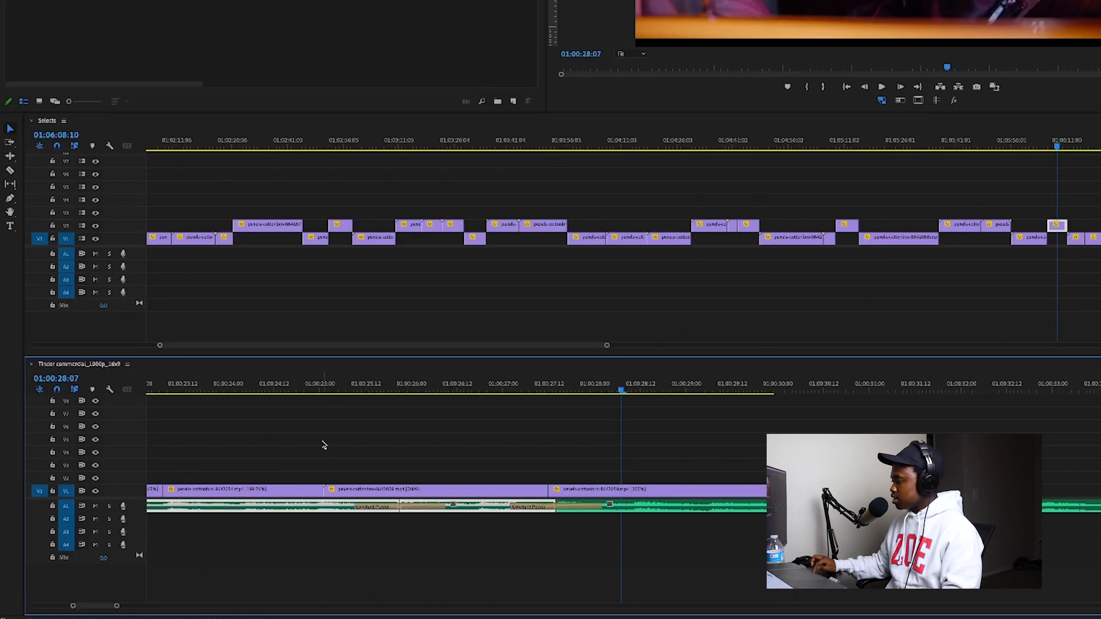
left_click(287, 387)
key("space")
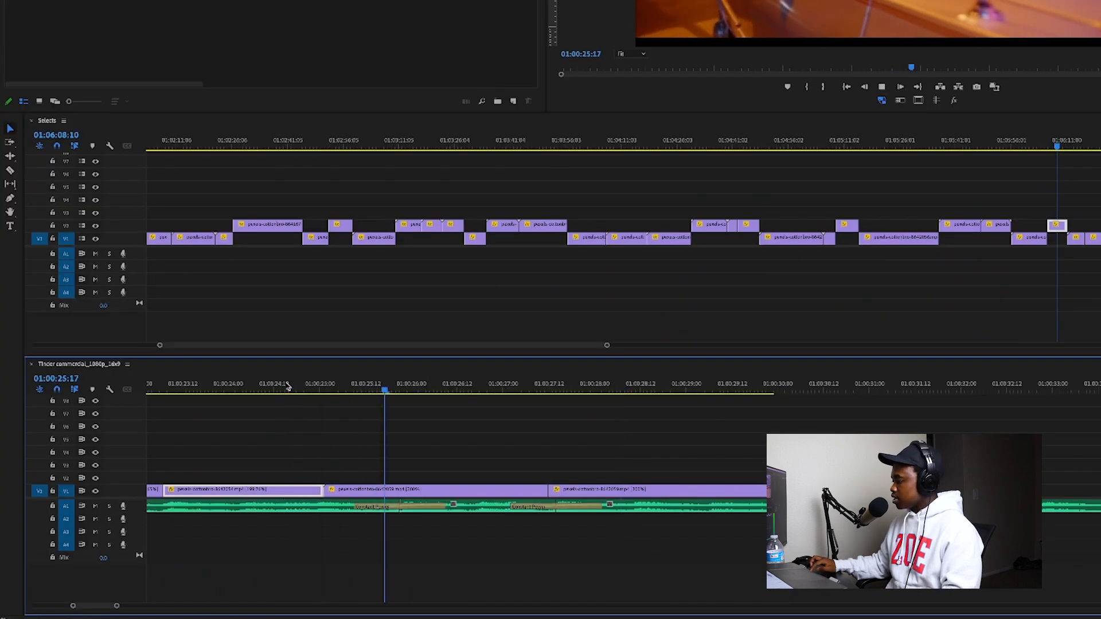
Delete the Constant Power crossfade from the music join near 01:00:25:21
left_click(322, 486)
scroll(336, 529, "up", 4)
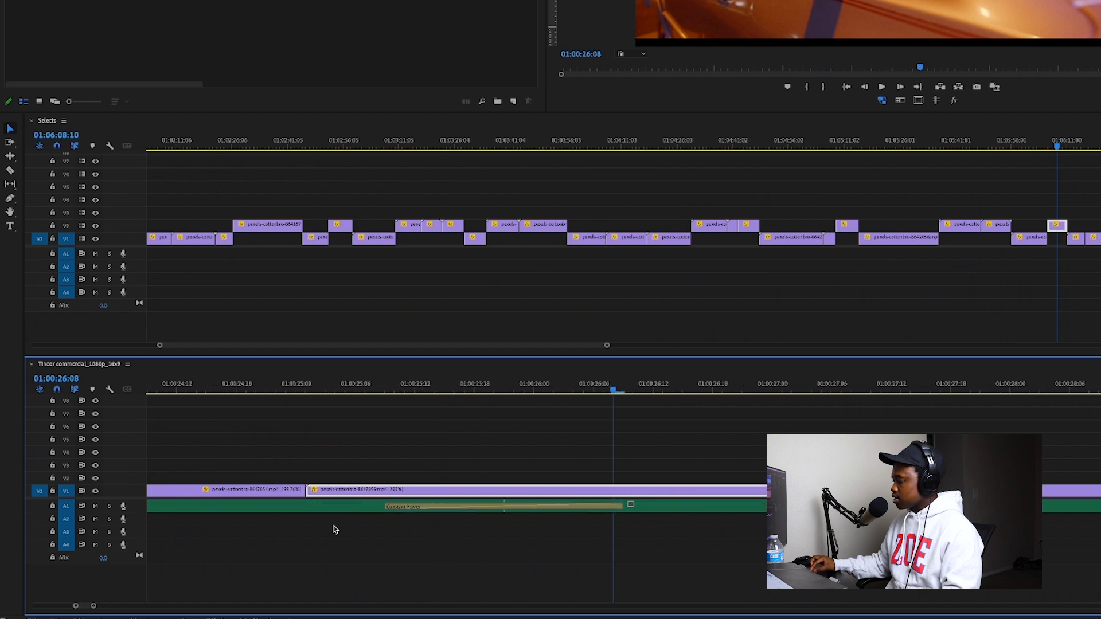
scroll(628, 543, "down", 5)
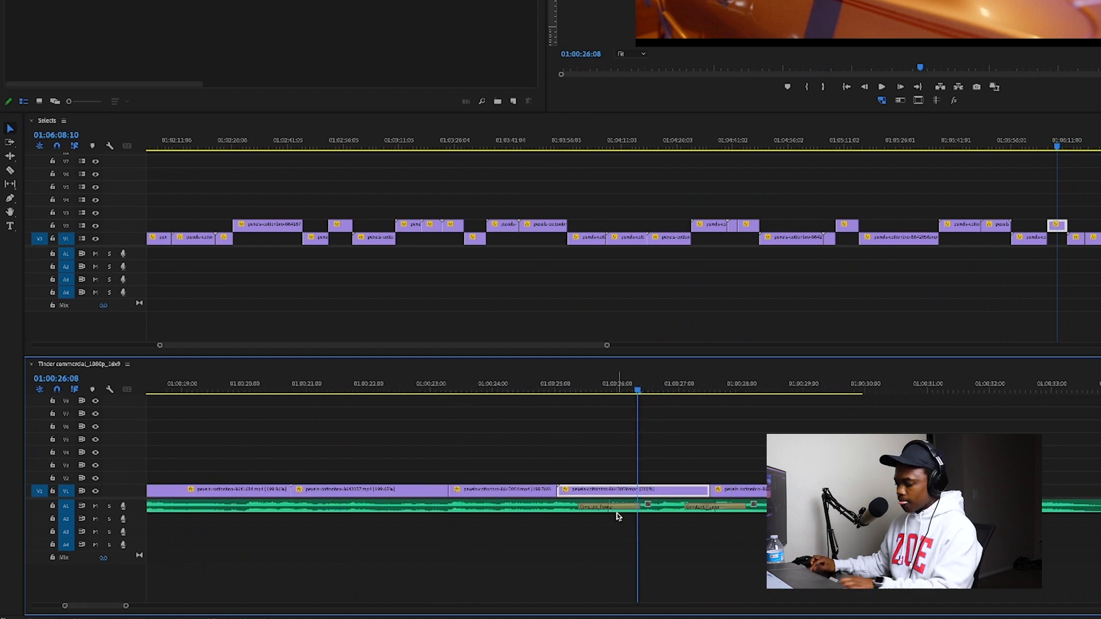
left_click(613, 507)
key("Delete")
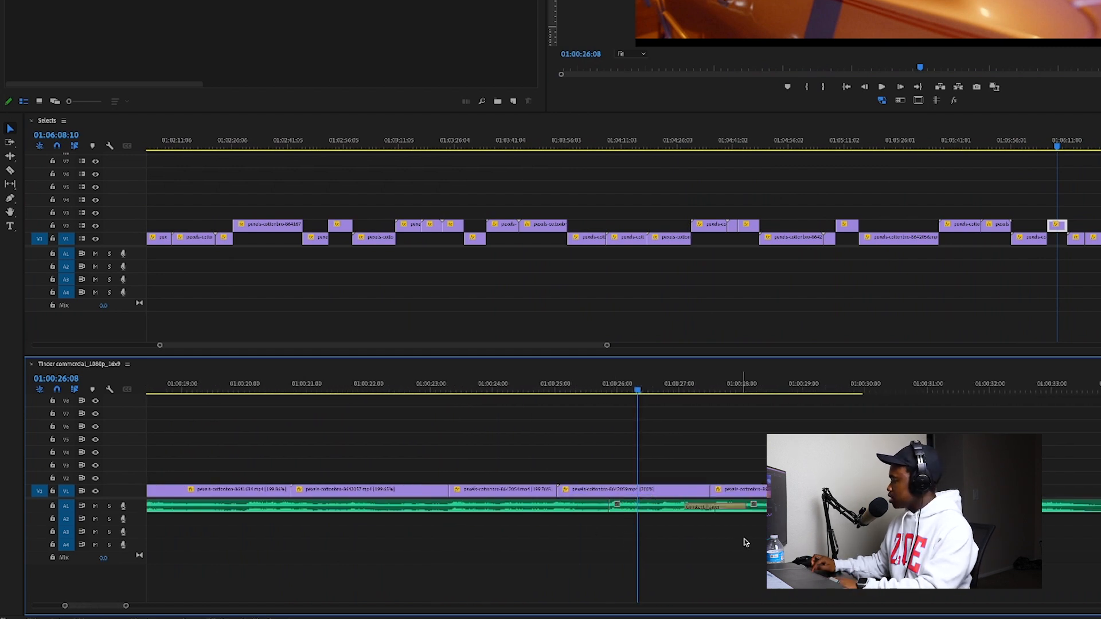
Move the music after the join to A2, overlapping the end of the A1 music, and play across the overlap
left_click_drag(674, 533, 764, 521)
left_click_drag(609, 519, 523, 520)
left_click(459, 384)
key("space")
left_click(468, 384)
key("space")
Apply Constant Power fades to the end of the A1 music and the start of the A2 music, and replay them
left_click(607, 507)
key("ctrl+shift+d")
left_click(559, 520)
key("ctrl+shift+d")
left_click(455, 383)
key("space")
key("space")
left_click(440, 379)
key("space")
key("space")
Trim the A1 music to end at the video cut at 01:00:25:01 and shorten its fade-out
left_click_drag(607, 507, 556, 506)
left_click_drag(496, 507, 548, 507)
left_click(482, 383)
key("space")
key("space")
left_click(437, 381)
Replay the music handover from A1 to A2 around 01:00:25 from several starting points to check the transition
key("space")
key("space")
left_click(509, 381)
key("space")
key("space")
left_click(448, 383)
key("space")
key("space")
left_click(423, 385)
key("space")
key("space")
left_click(482, 384)
key("space")
key("space")
key("space")
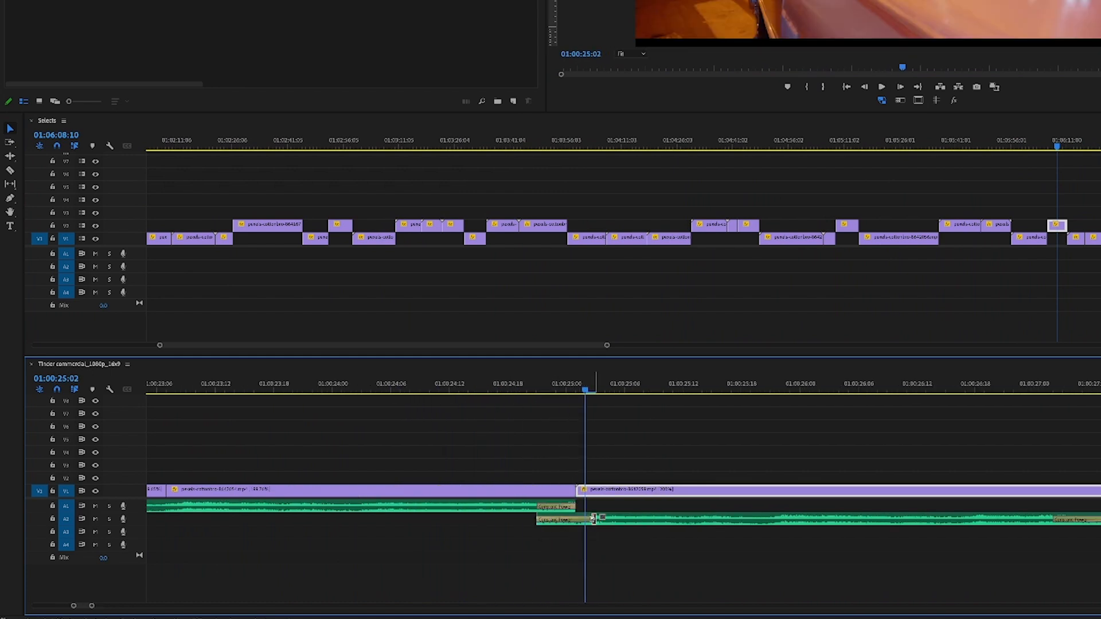
key("space")
Play the edit from 01:00:19:00 and trim the tenth clip on V1 to end at 01:00:29:07
scroll(322, 472, "down", 5)
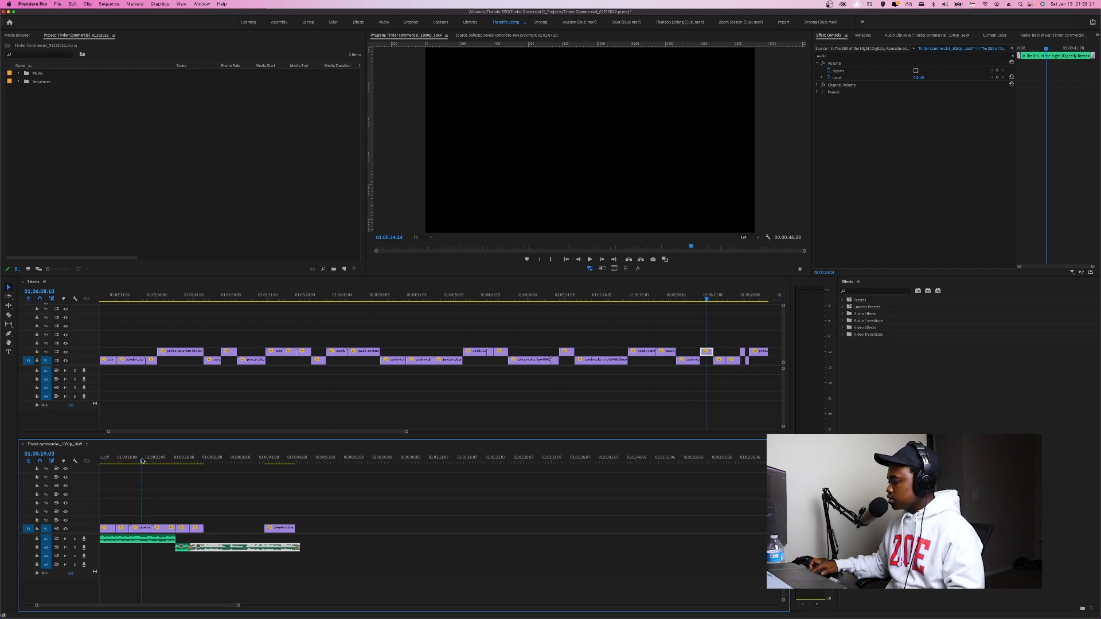
left_click(142, 460)
key("space")
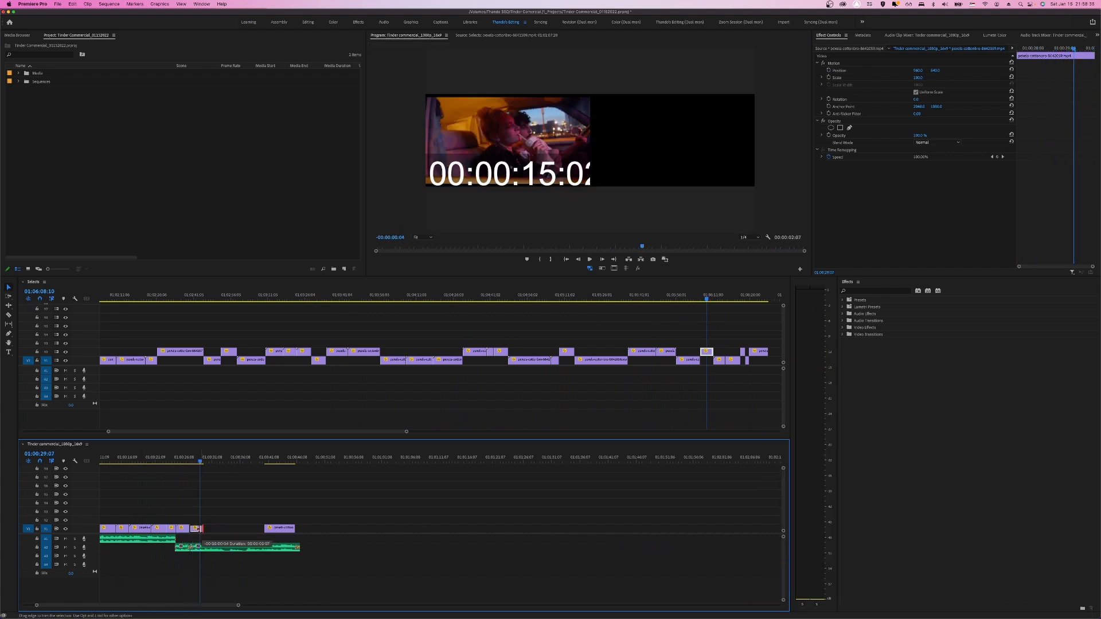
Move the face-to-face car clip directly after the tenth clip on V1, trimmed to end at 01:00:32:19, and save the project
left_click(275, 528)
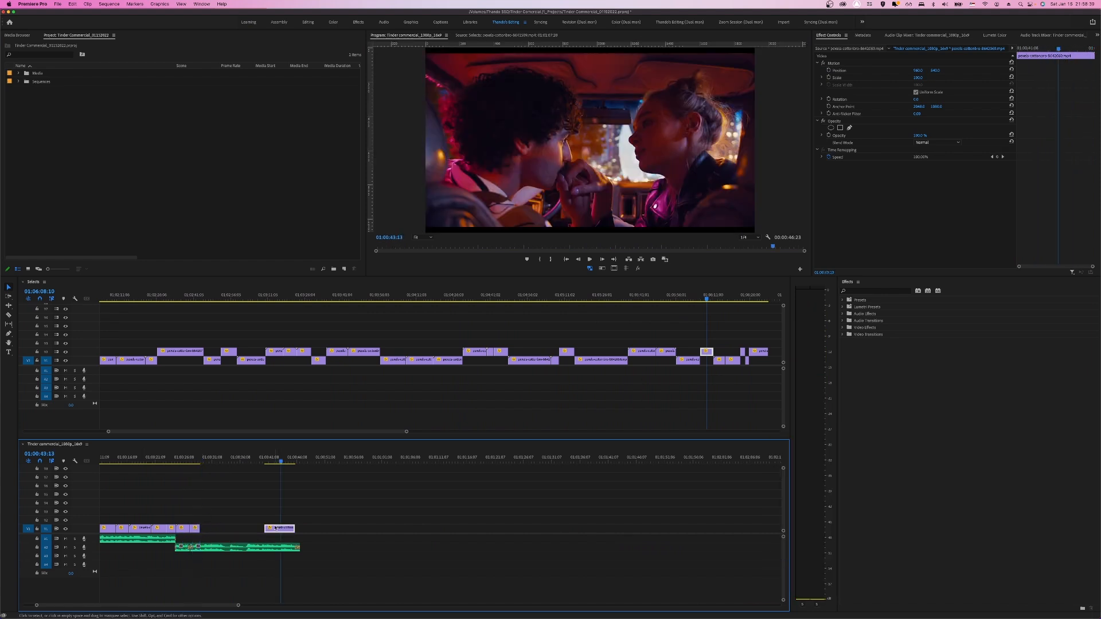
left_click_drag(275, 528, 228, 529)
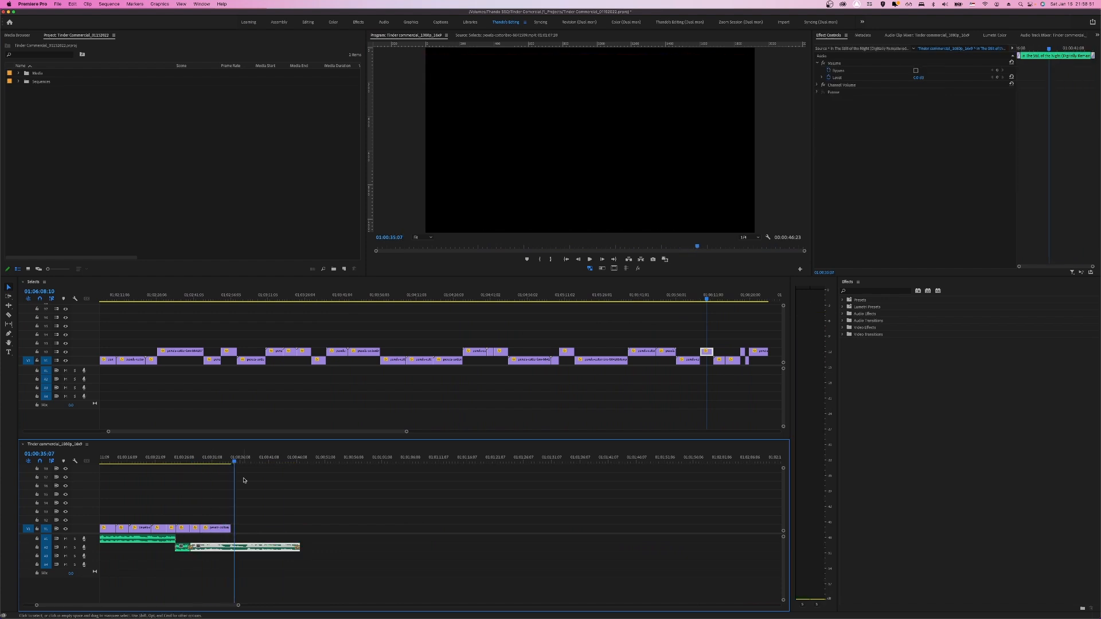
key("super+s")
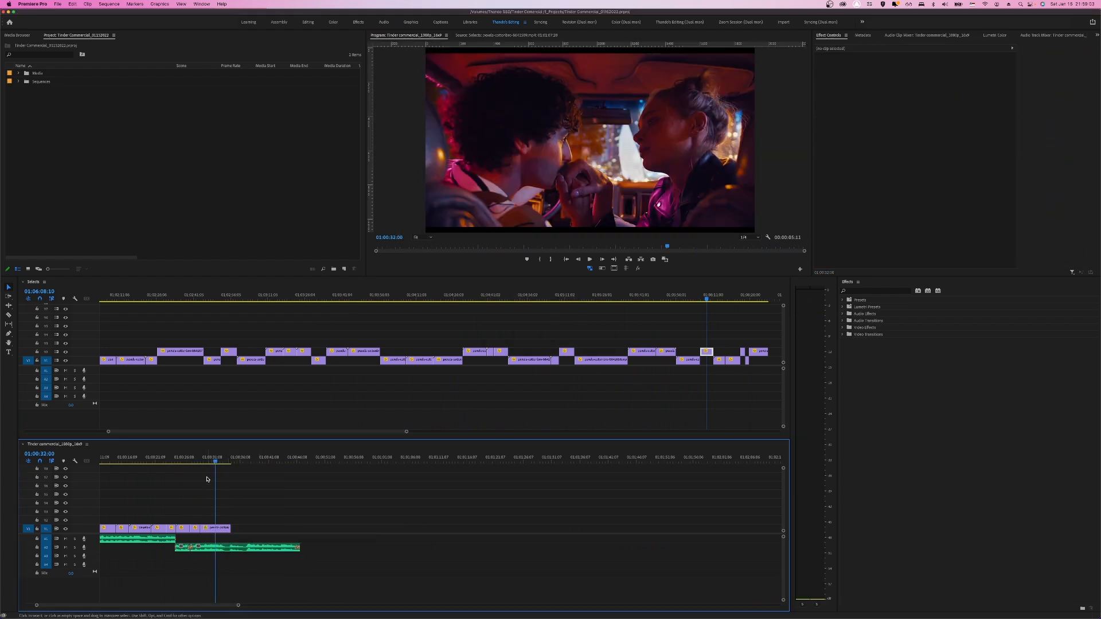
key("space")
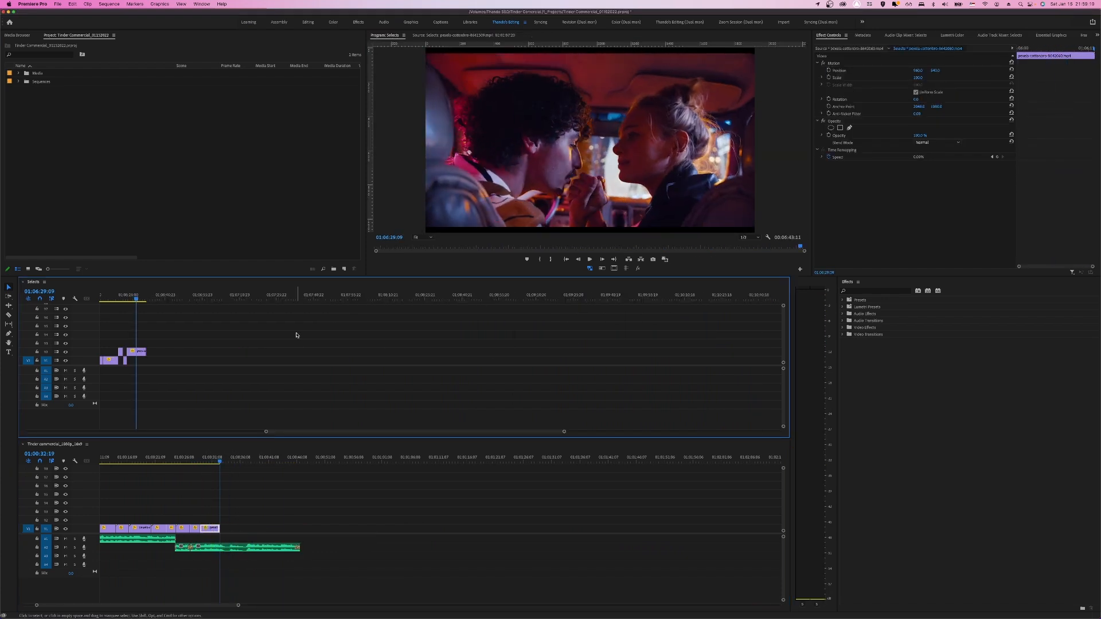
Look through the Selects timeline and add the embracing-couple clip after the last clip on V1, ending at 01:00:41:08
left_click(171, 299)
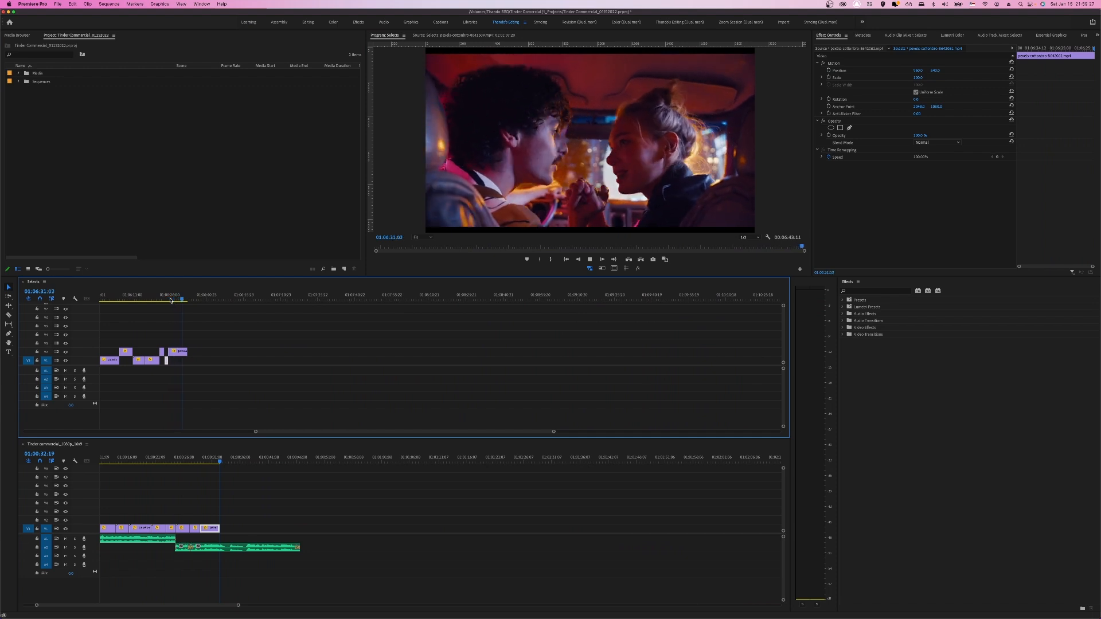
key("backslash")
key("Home")
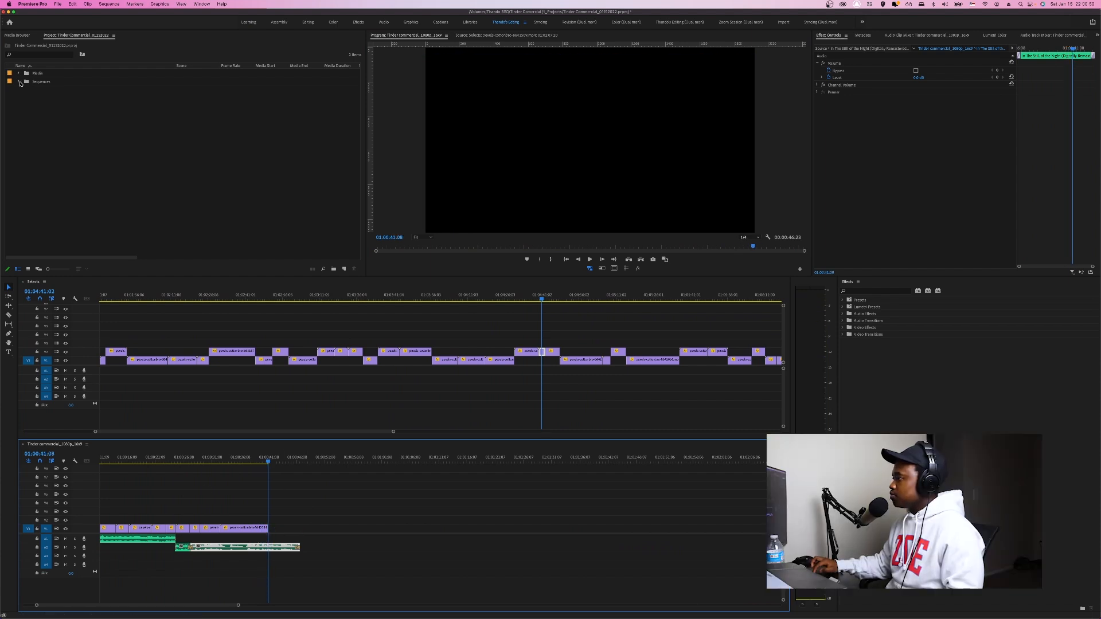
Place the Tinder logo from the Graphics bin on V2, starting over the end of the last V1 clip, and play the section
left_click(20, 82)
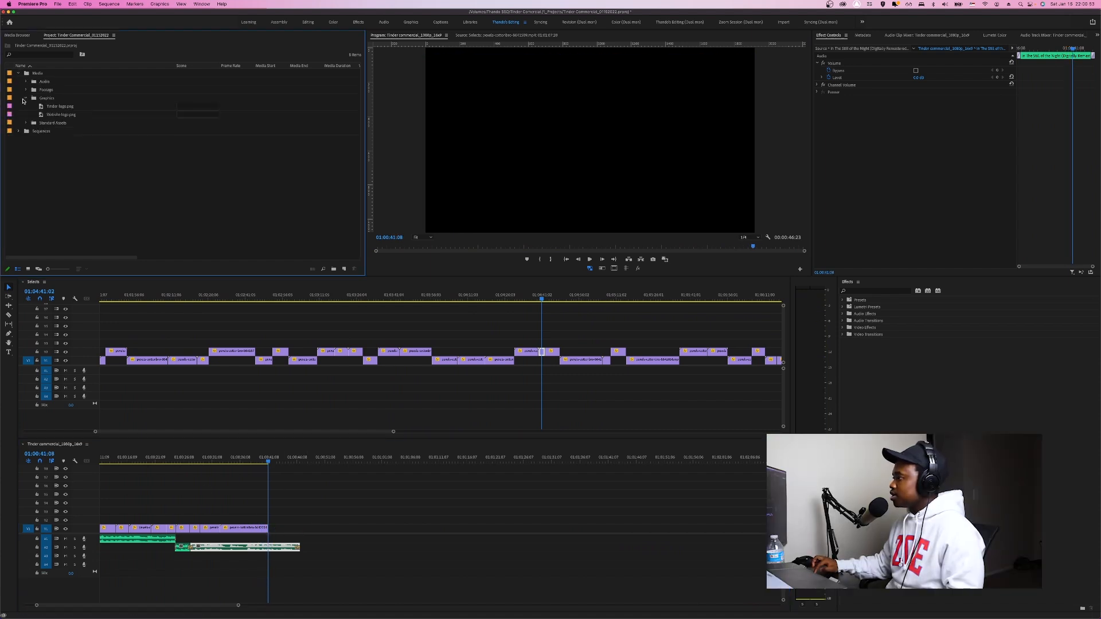
left_click(42, 107)
left_click_drag(43, 109, 256, 487)
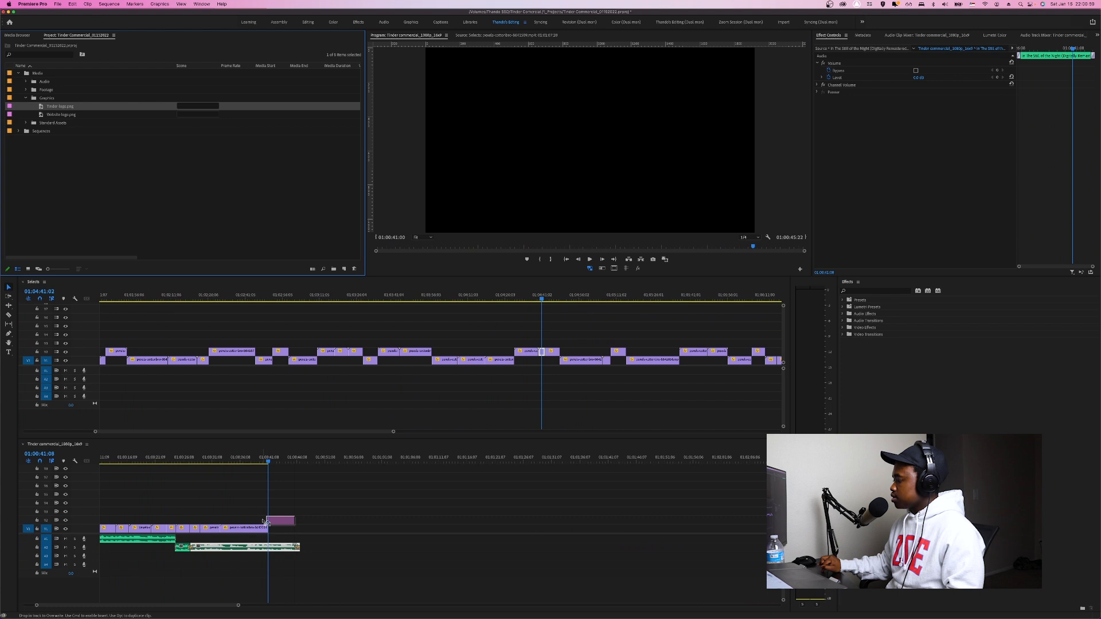
left_click_drag(262, 520, 249, 521)
key("Up")
key("space")
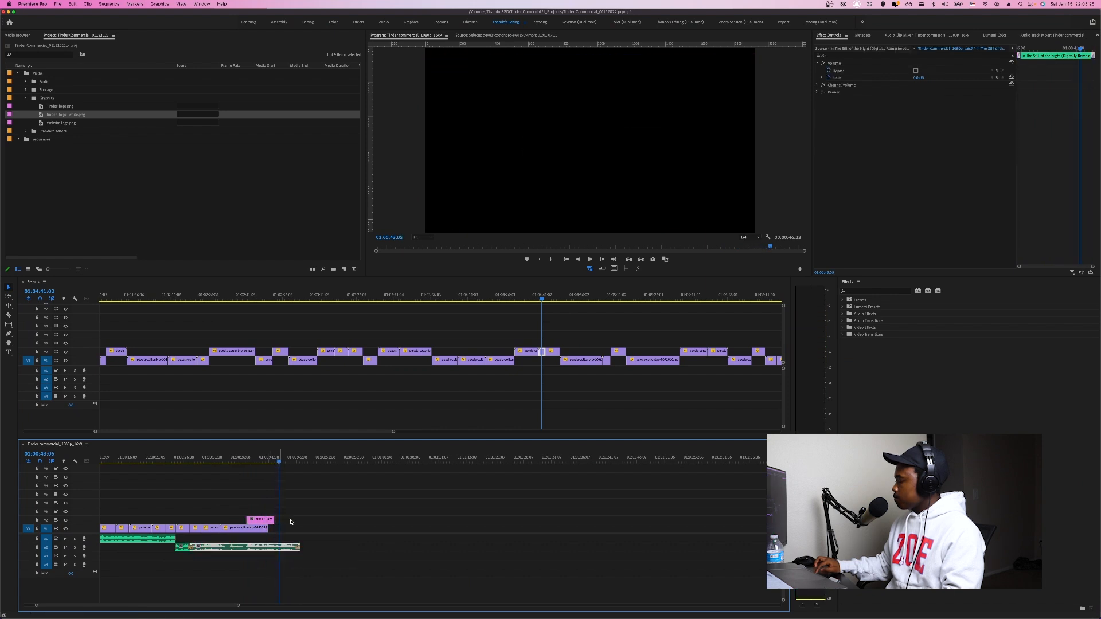
Shorten the embracing-couple clip to 01:00:40:06 and add the Selects clip around 01:05:12:01 after it, trimmed to end about 01:00:43:15
left_click(259, 461)
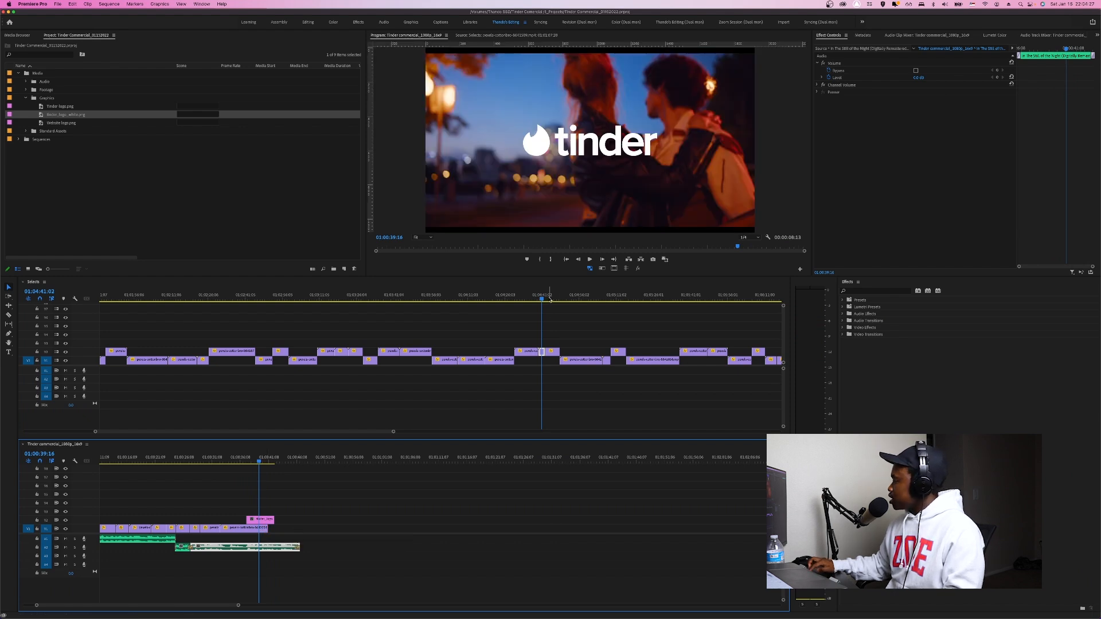
left_click(581, 360)
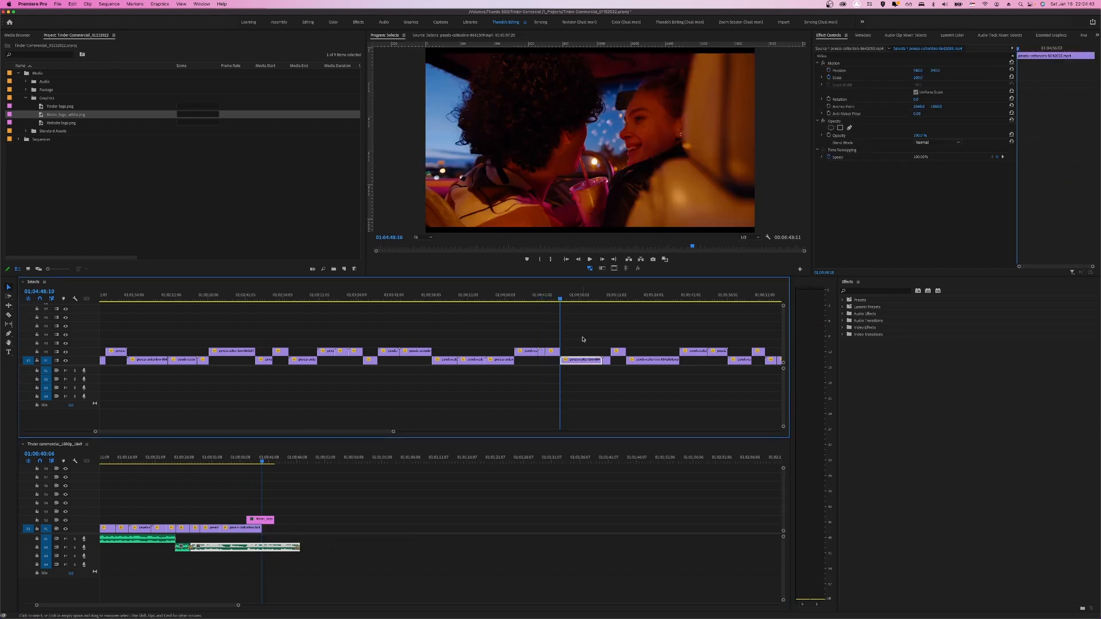
left_click(613, 296)
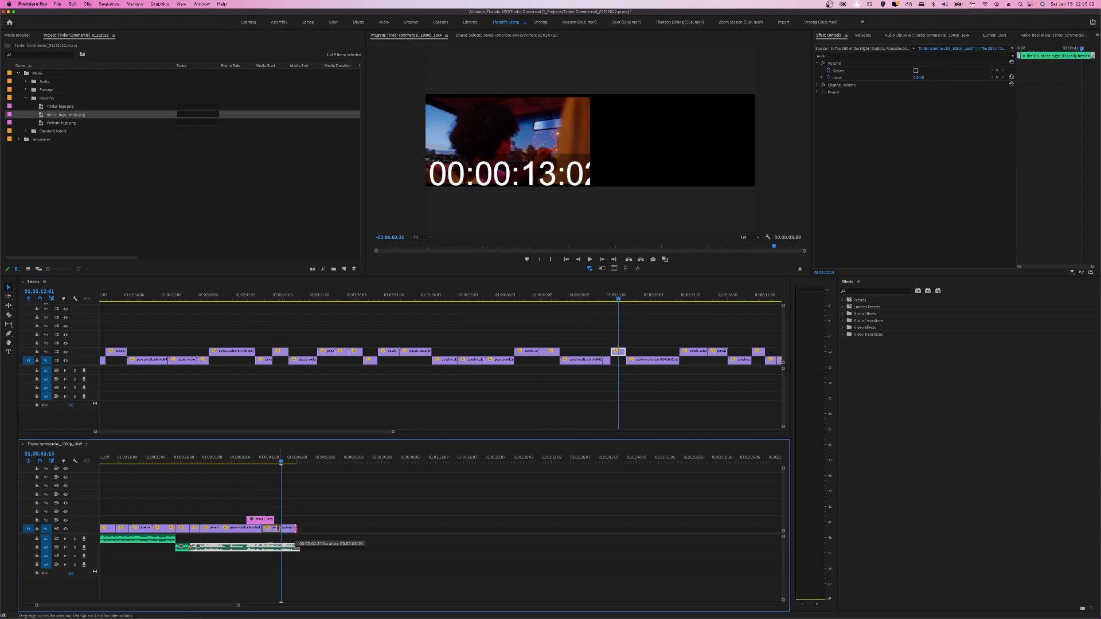
Extend the Tinder logo on V2 to the end of the A2 music and play back the ending from the logo's start
left_click(247, 461)
key("space")
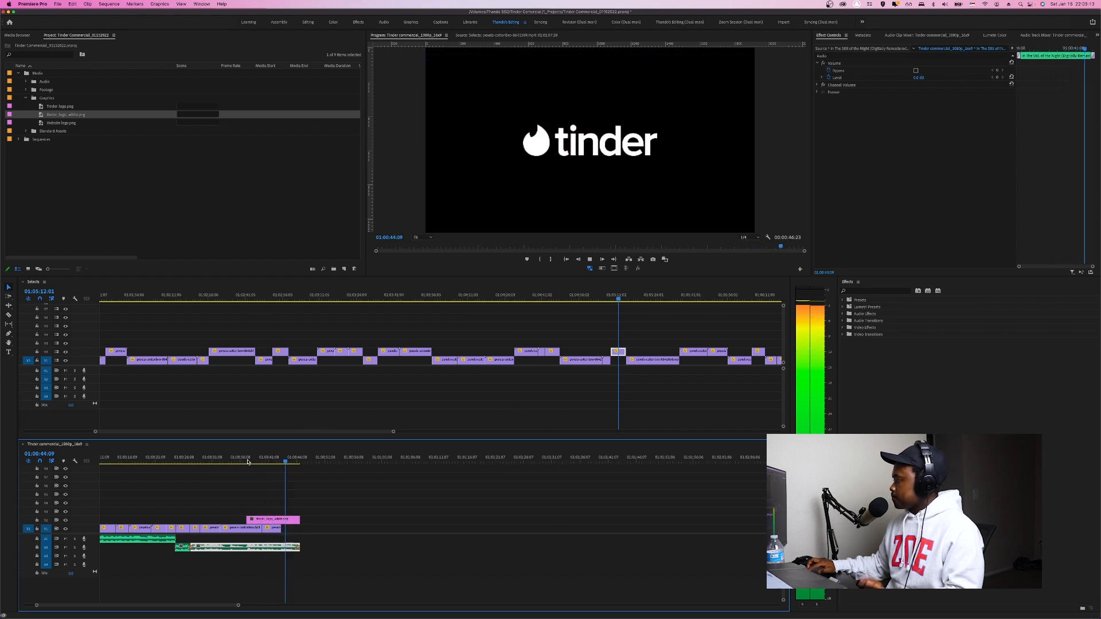
key("space")
key("space")
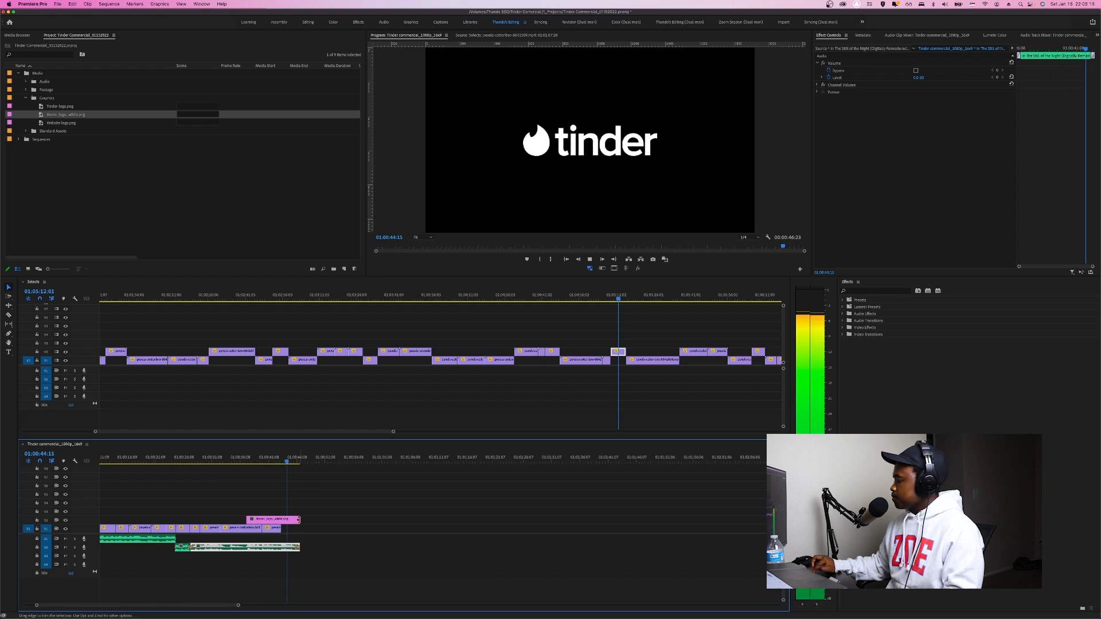
key("space")
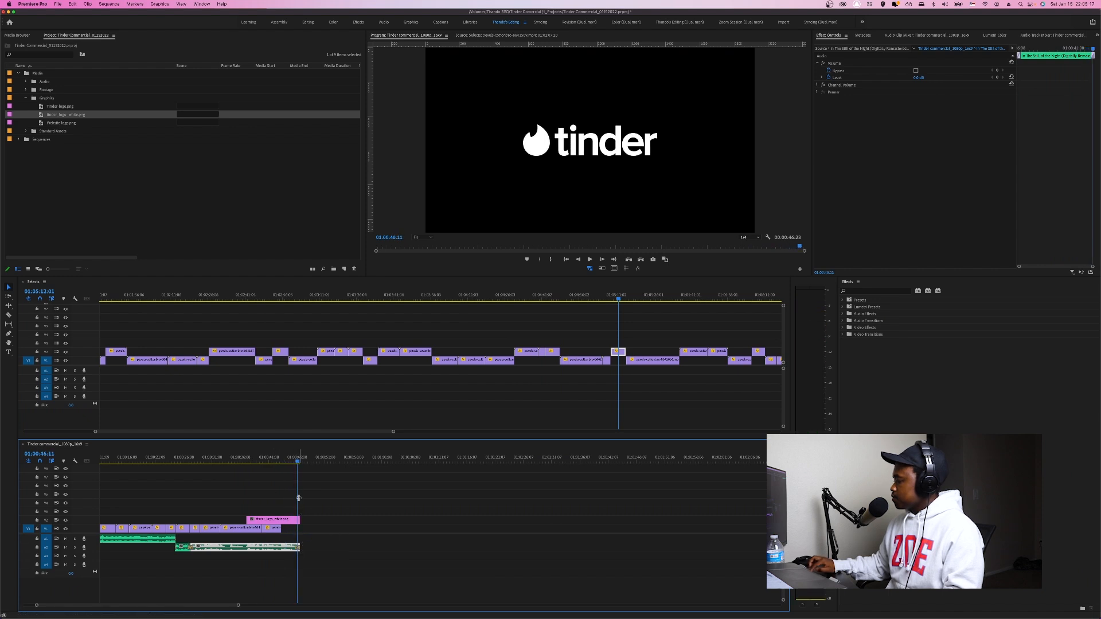
Go to 01:00:45:23 and apply the default video transition to the end of the Tinder logo on V2
left_click_drag(298, 463, 294, 462)
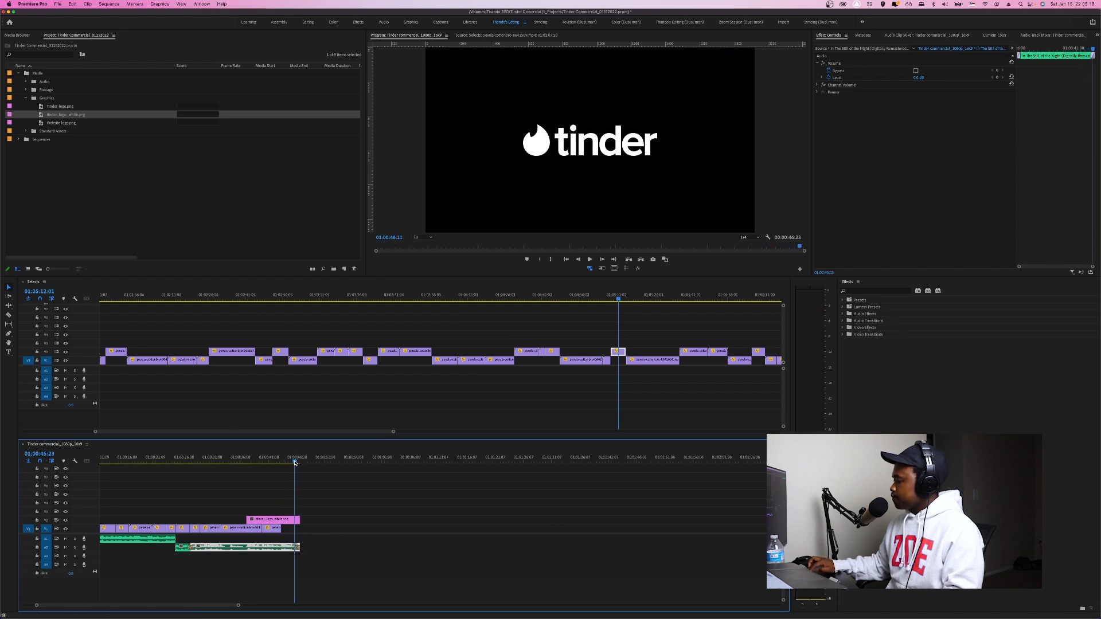
left_click(292, 517)
key("ctrl+d")
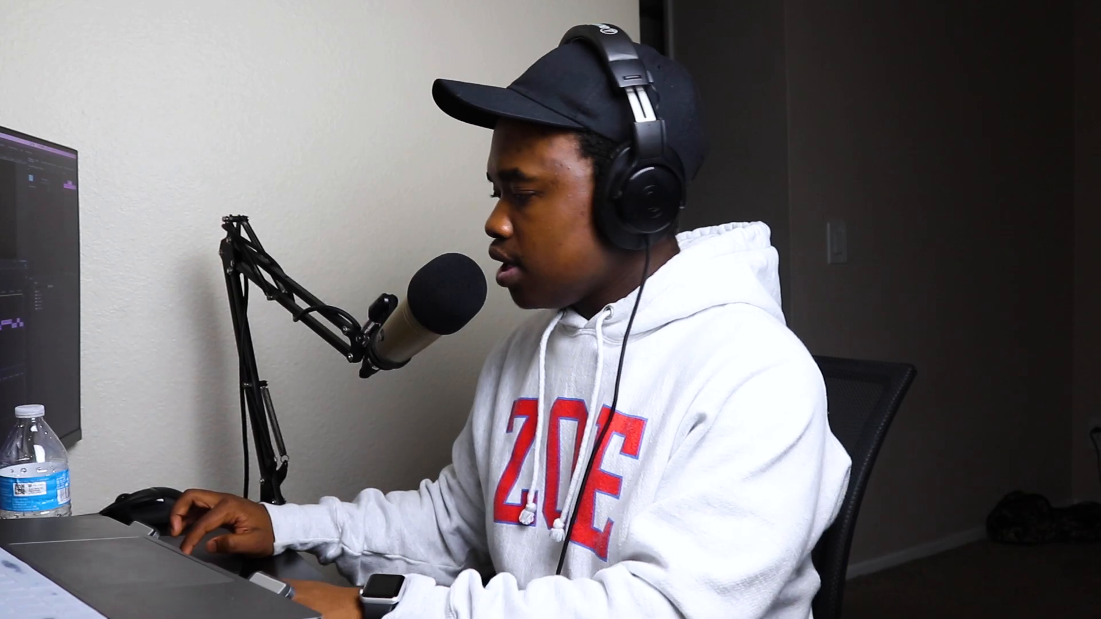